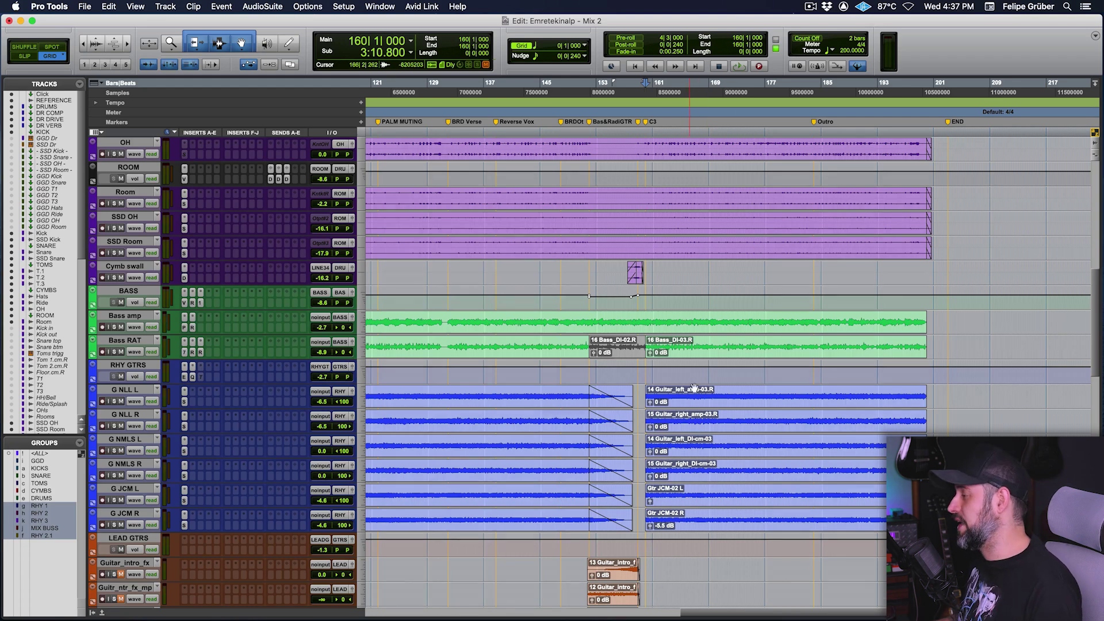
In the mixer, add the UAD SSL G Bus Compressor below SSLComp on the DR COMP track and adjust its SC filter.
key("super+equal")
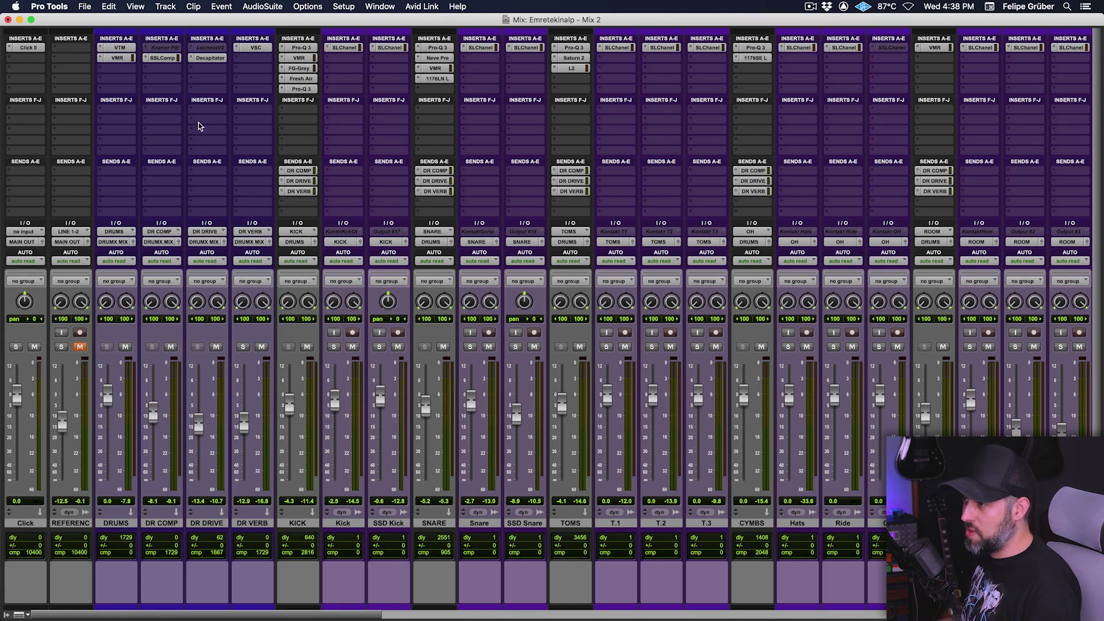
left_click(166, 58)
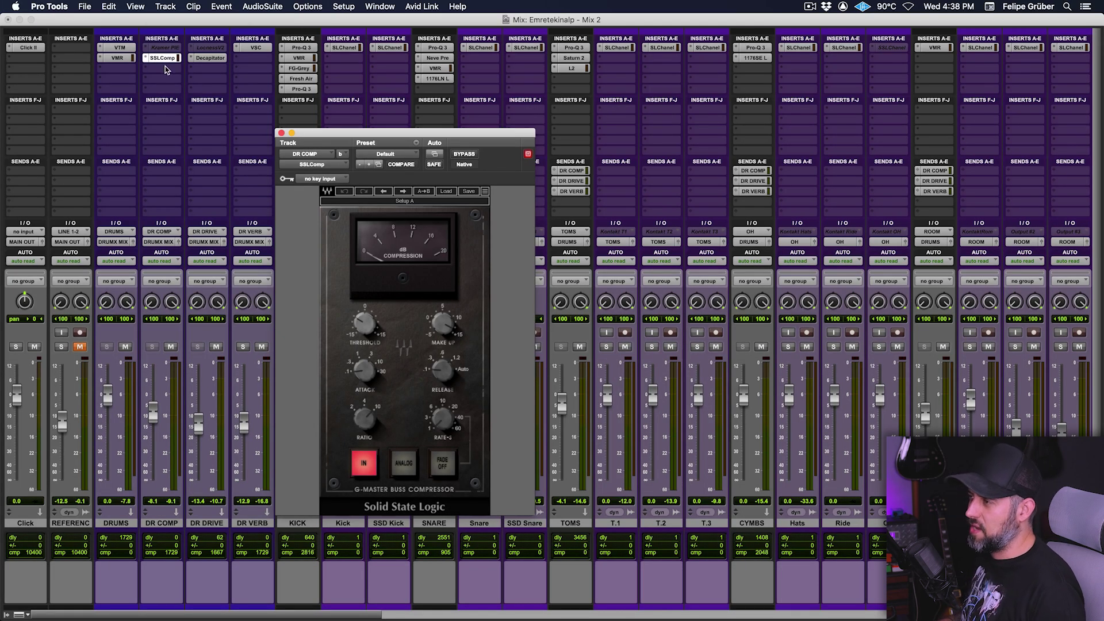
left_click(165, 67)
key("Escape")
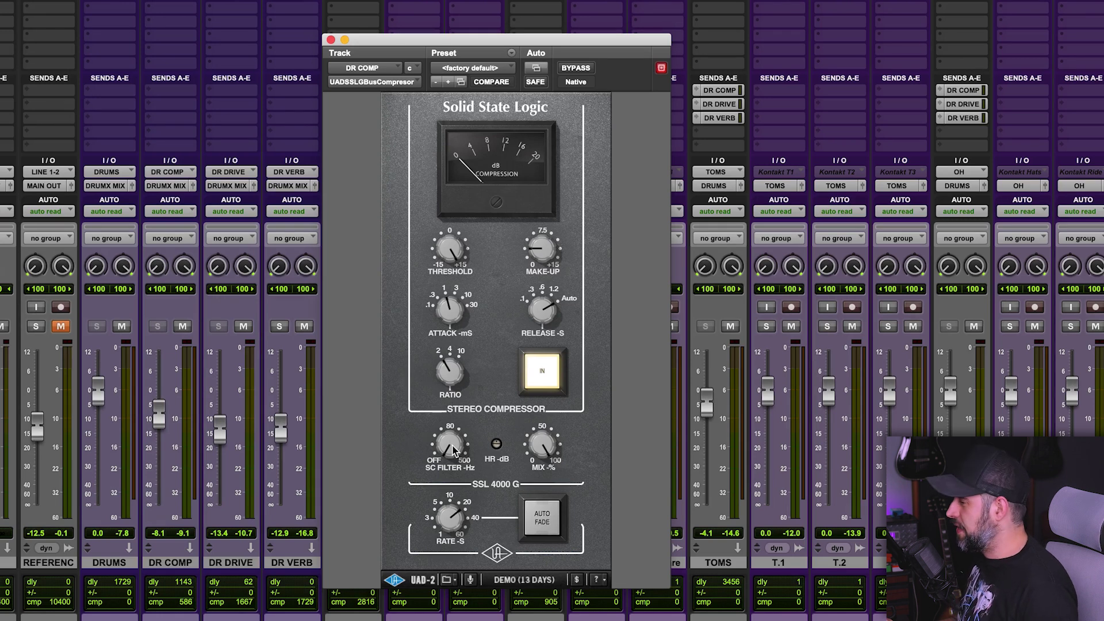
left_click_drag(452, 445, 442, 361)
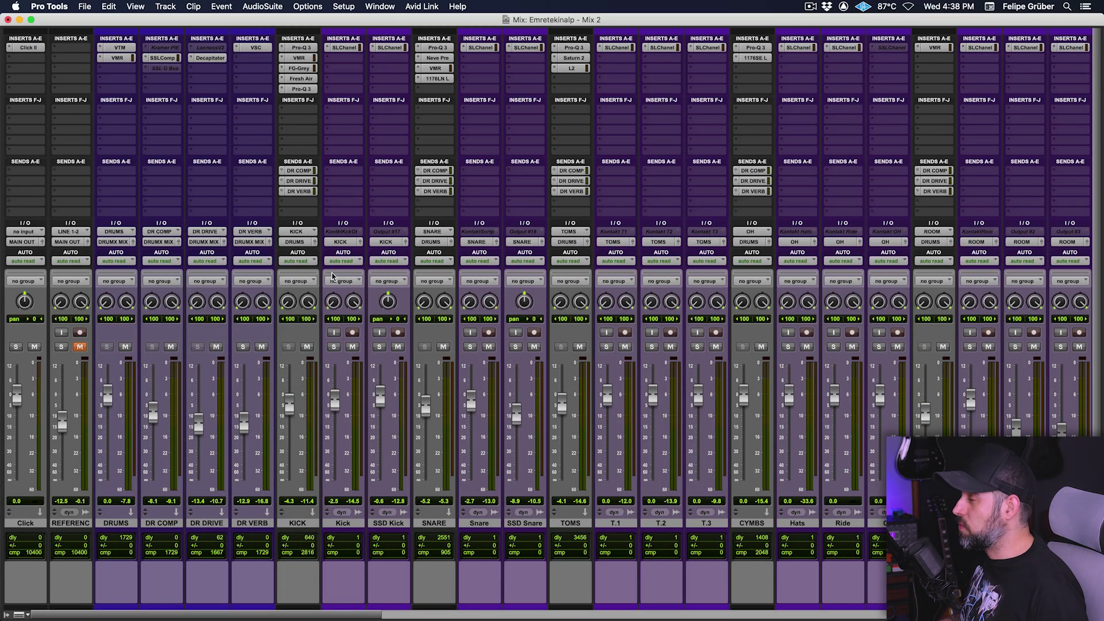
Examine the SSLComp settings on the DR COMP track and on the MIX COMP track.
left_click(172, 58)
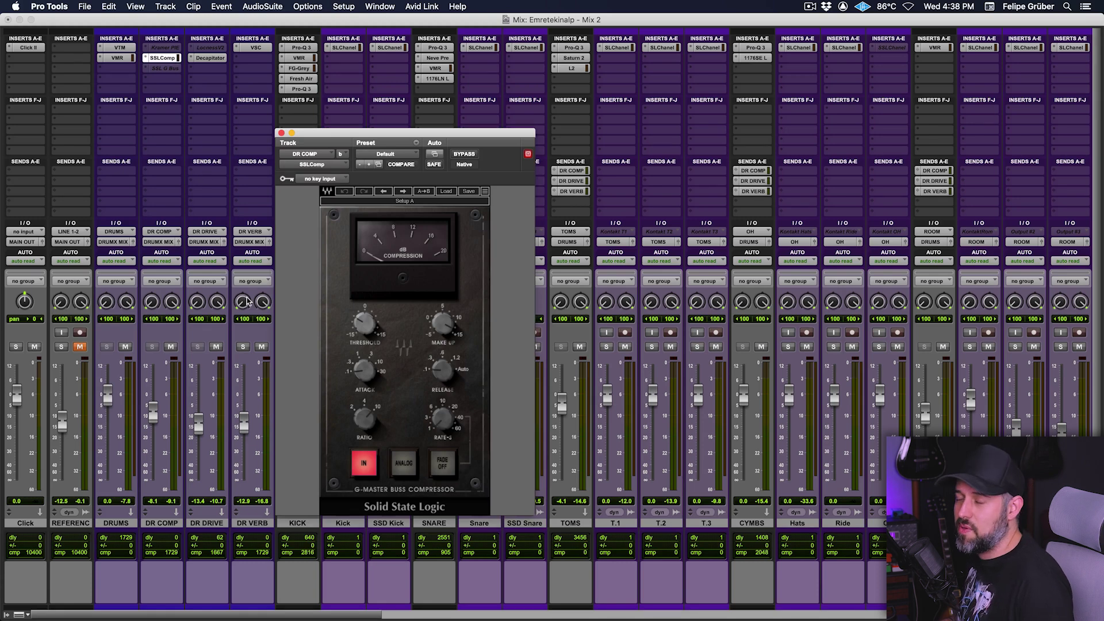
scroll(793, 403, "right", 15)
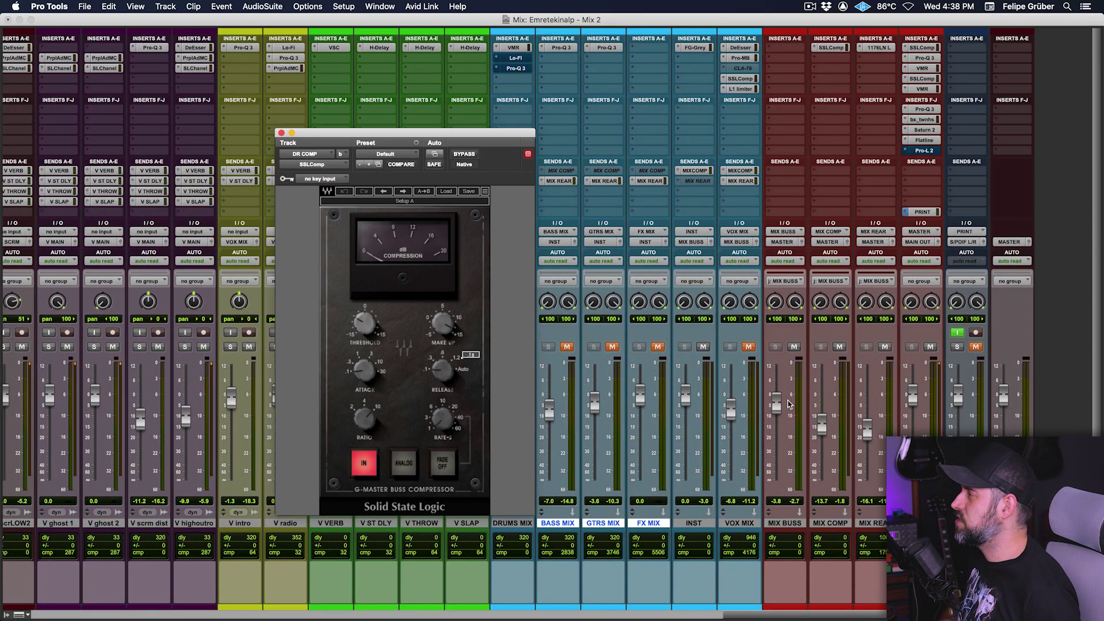
left_click(828, 48)
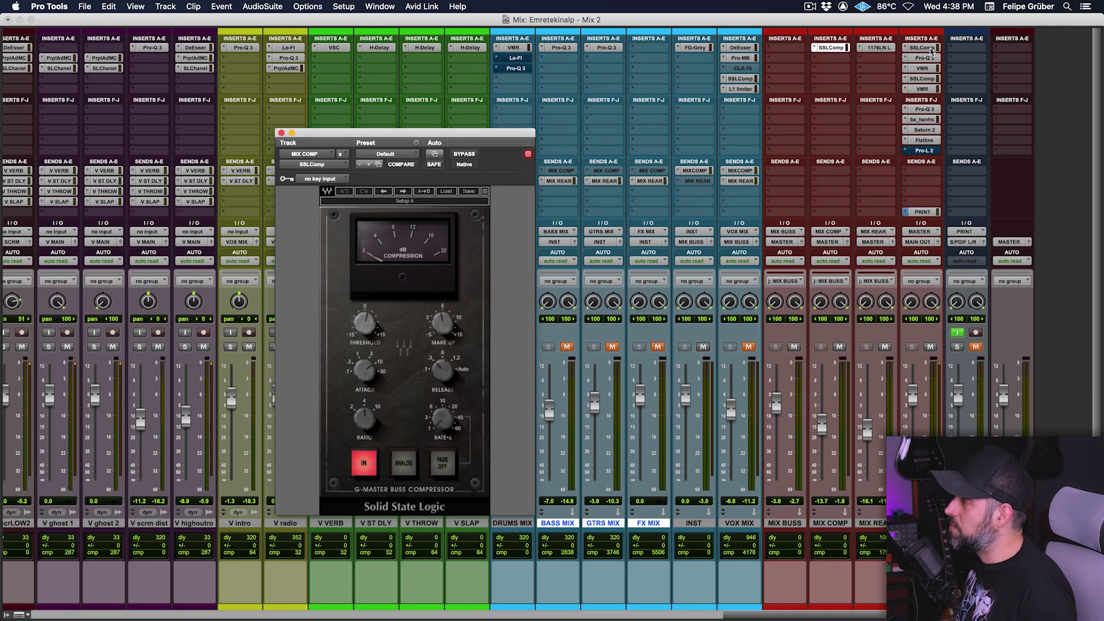
Compare the settings of the two SSLComp inserts on the MASTER track, including their thresholds.
left_click(927, 48)
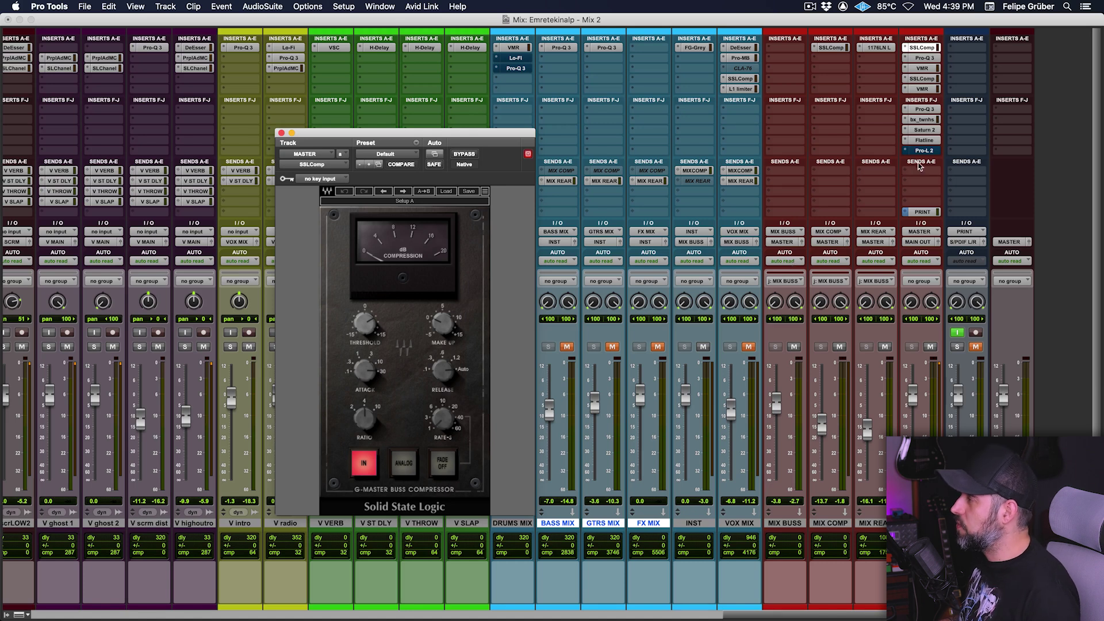
left_click(922, 80)
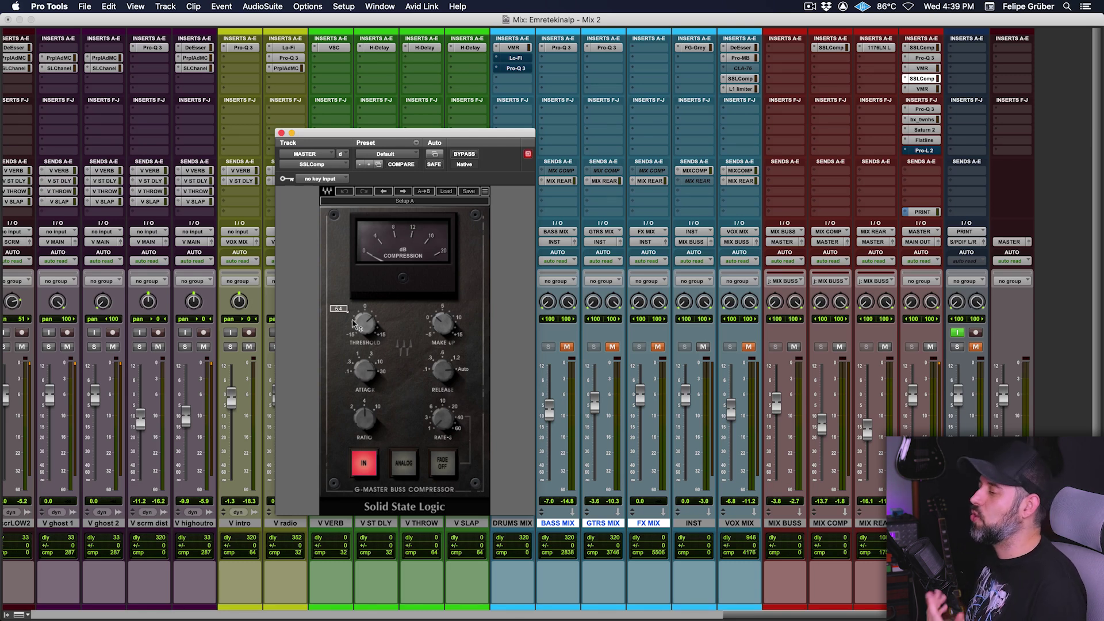
left_click(917, 48)
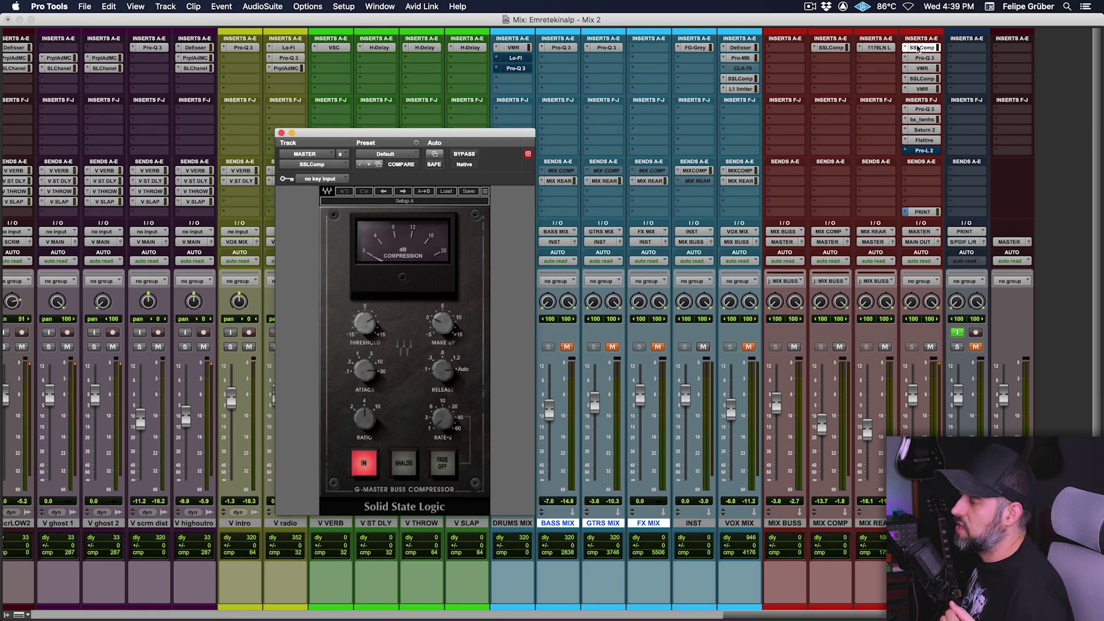
left_click(922, 79)
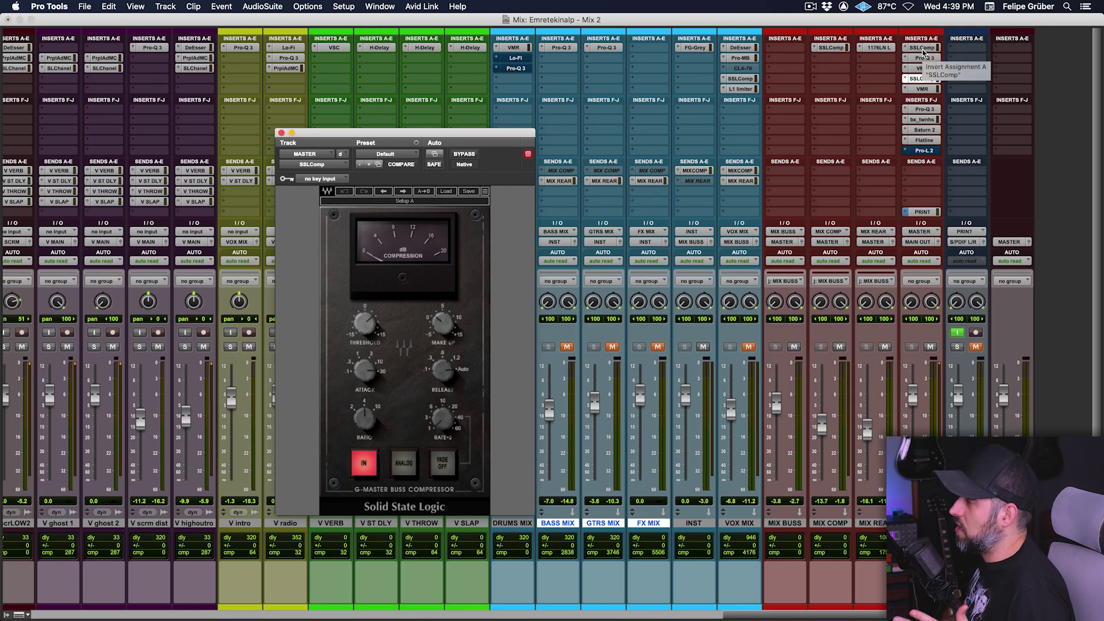
mouse_move(364, 333)
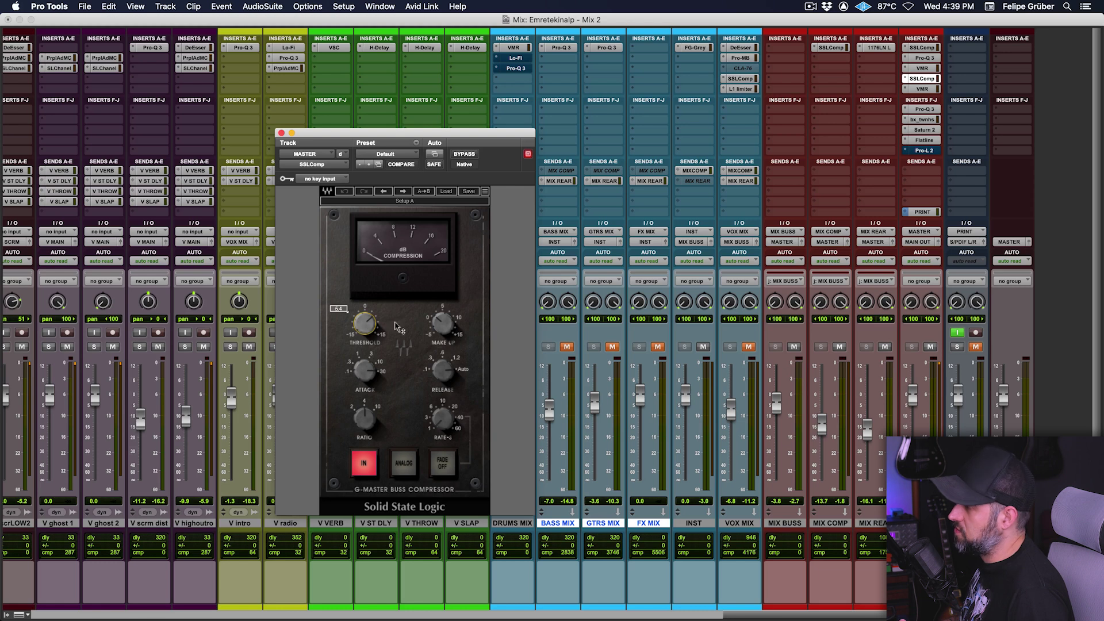
left_click(922, 47)
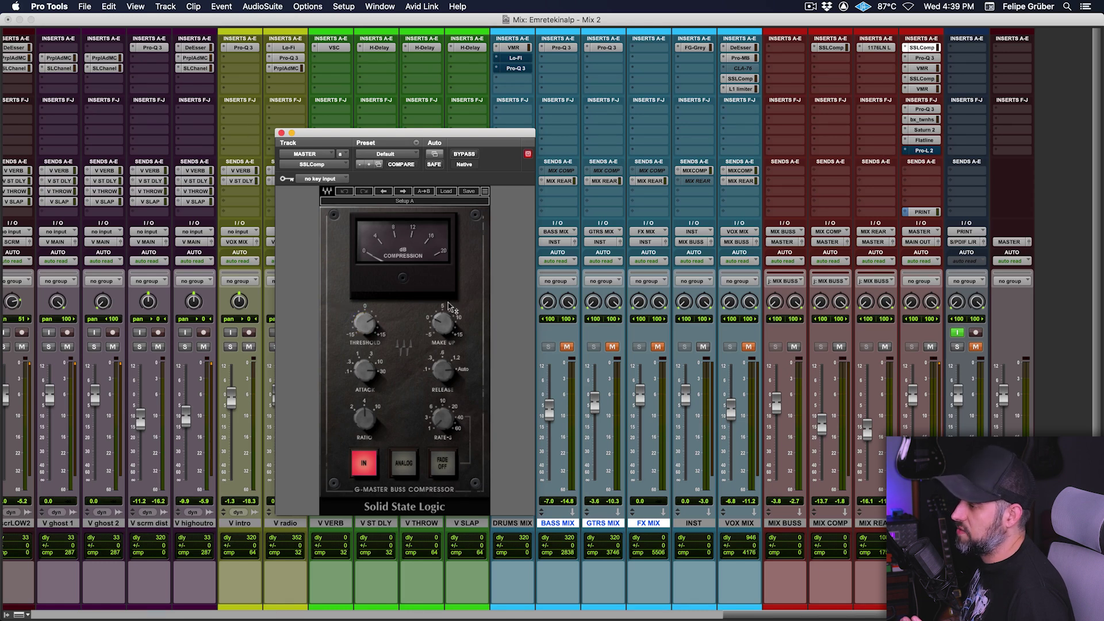
Compare the mix with the first MASTER SSLComp bypassed and active, leave it active and close its window.
left_click(370, 322)
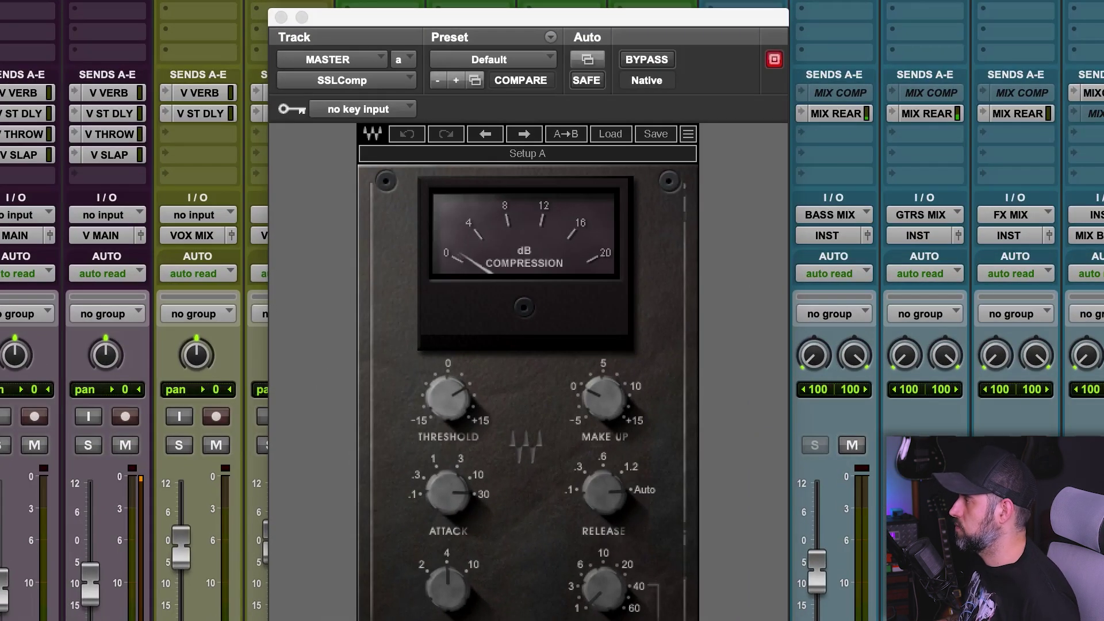
key("shift+c")
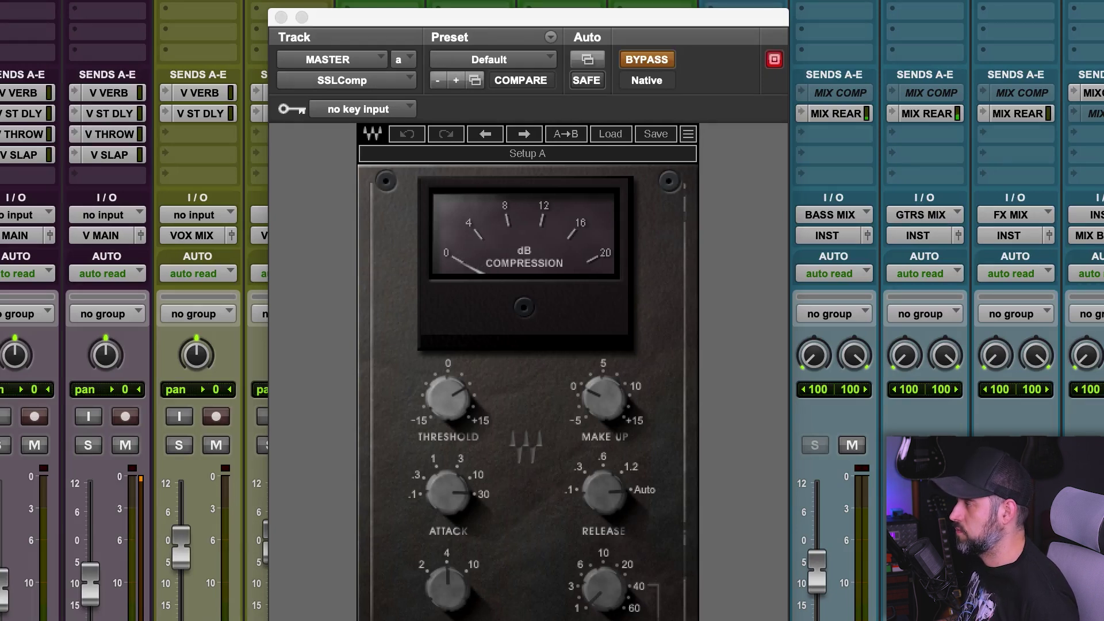
key("shift+c")
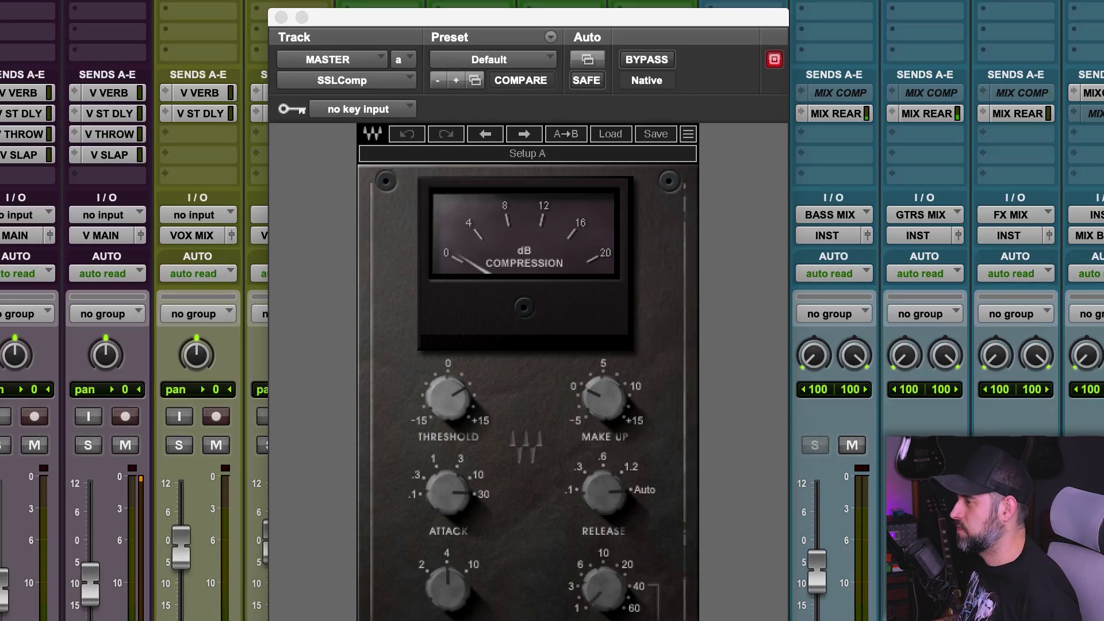
left_click(646, 60)
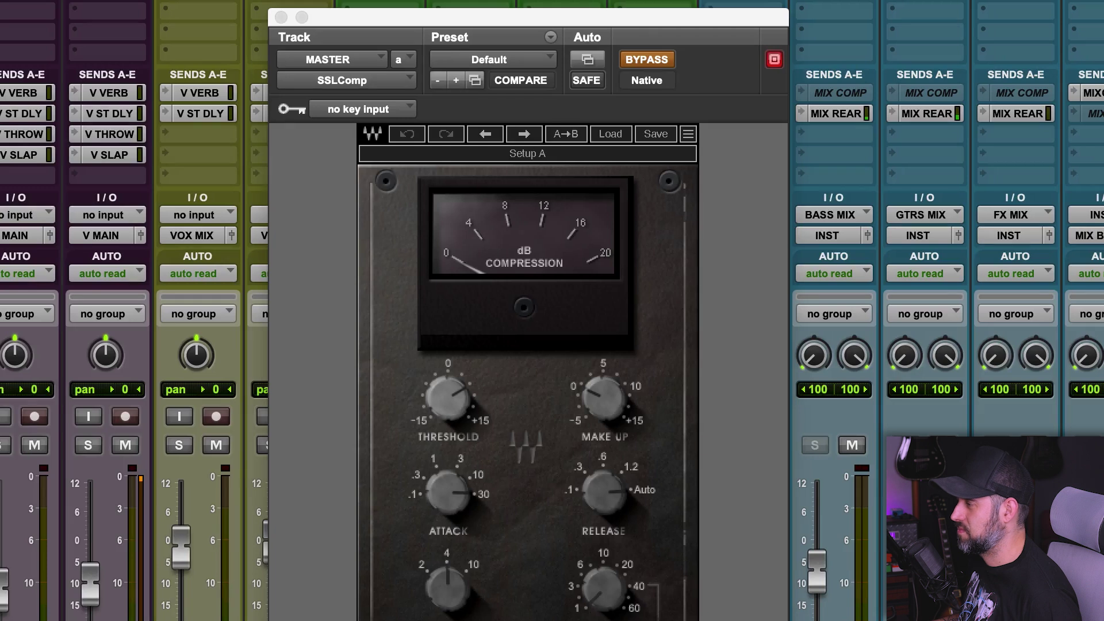
left_click(646, 60)
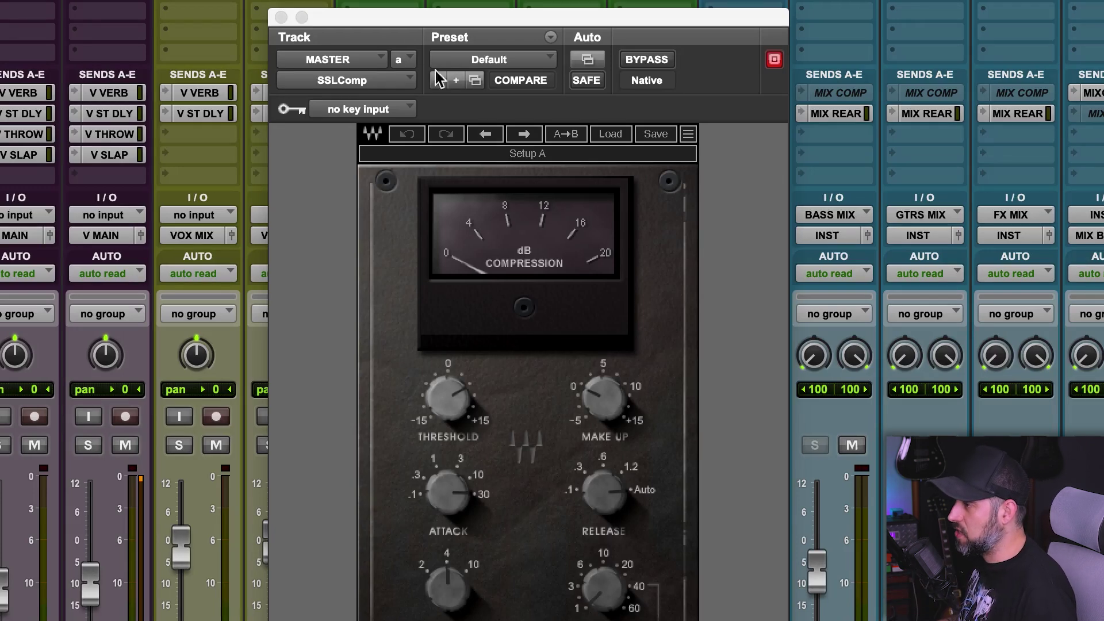
left_click_drag(446, 20, 730, 23)
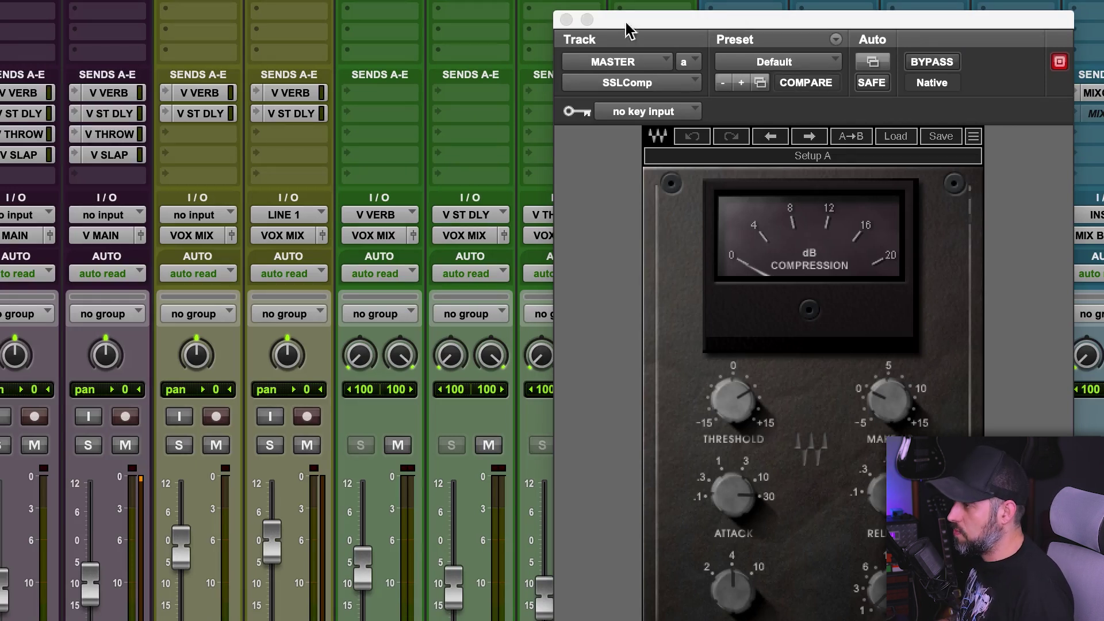
left_click(565, 20)
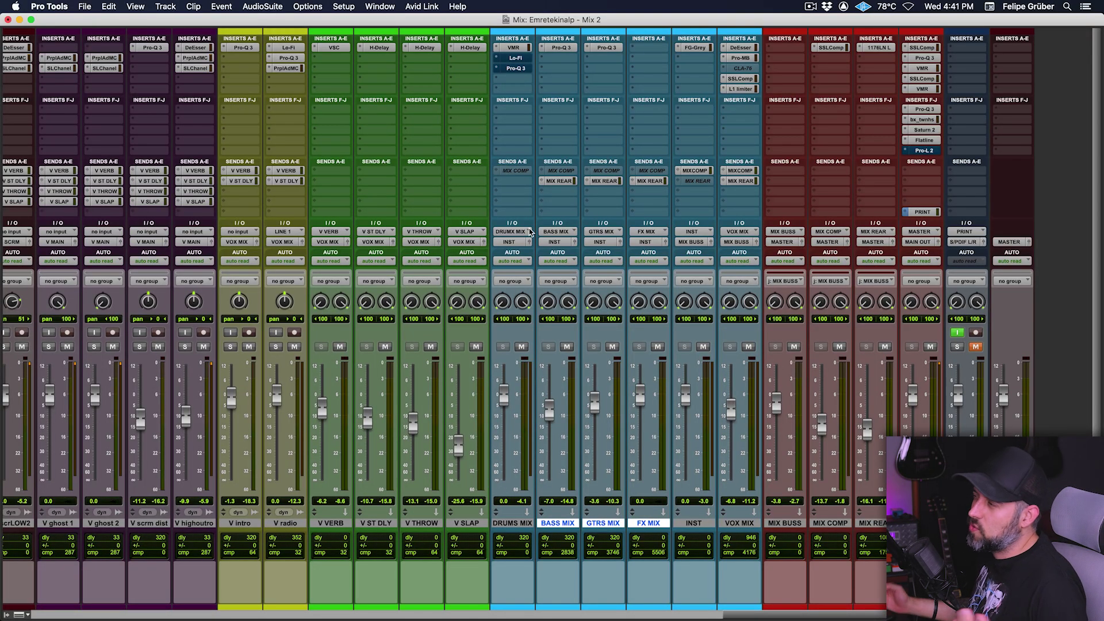
Examine the Virtual Mix Rack on the DRUMS MIX track and open the one on the DRUMS track.
left_click(518, 49)
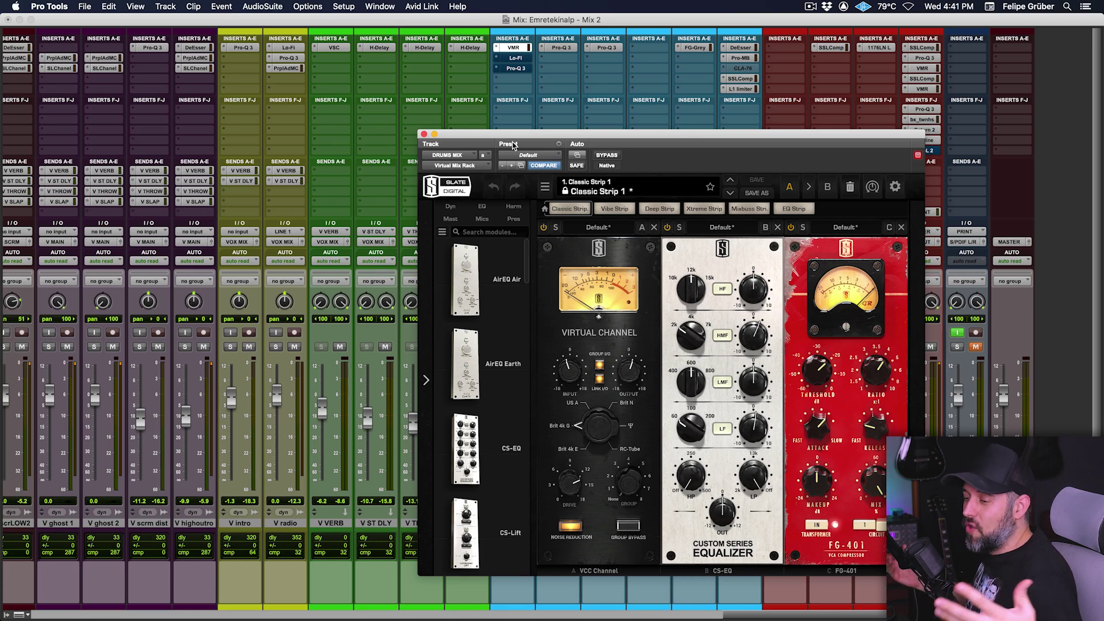
left_click_drag(706, 137, 590, 90)
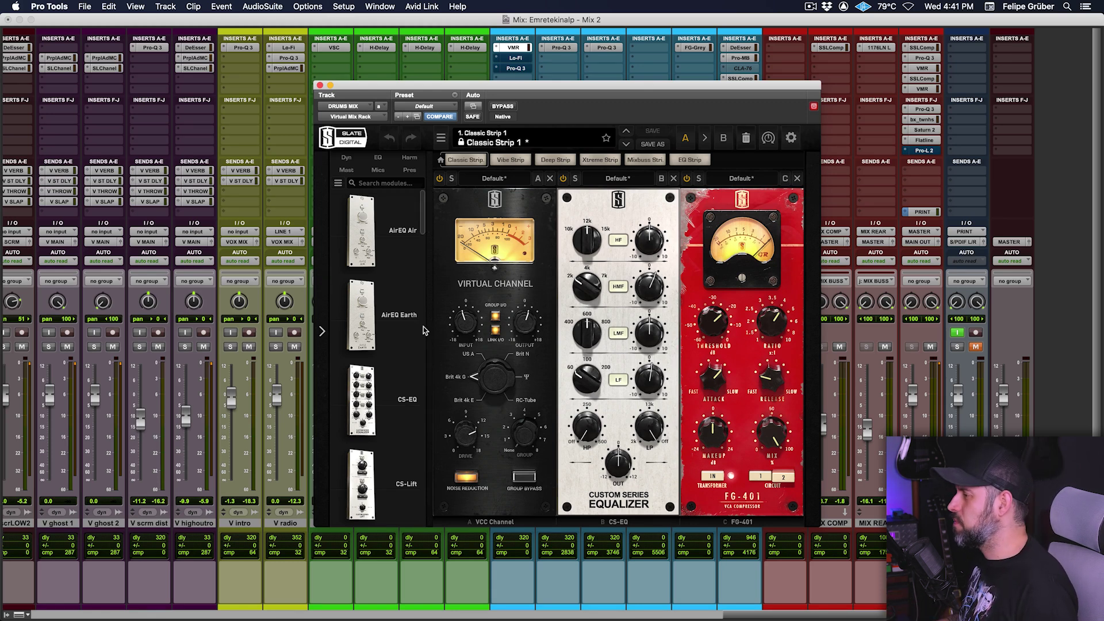
scroll(171, 305, "left", 10)
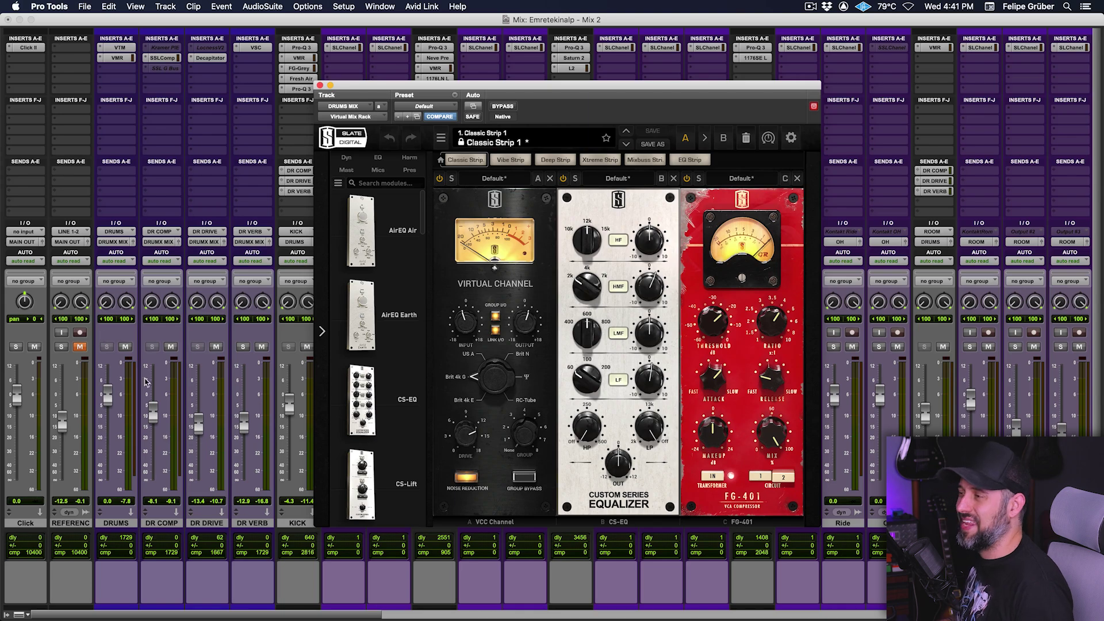
left_click(117, 58)
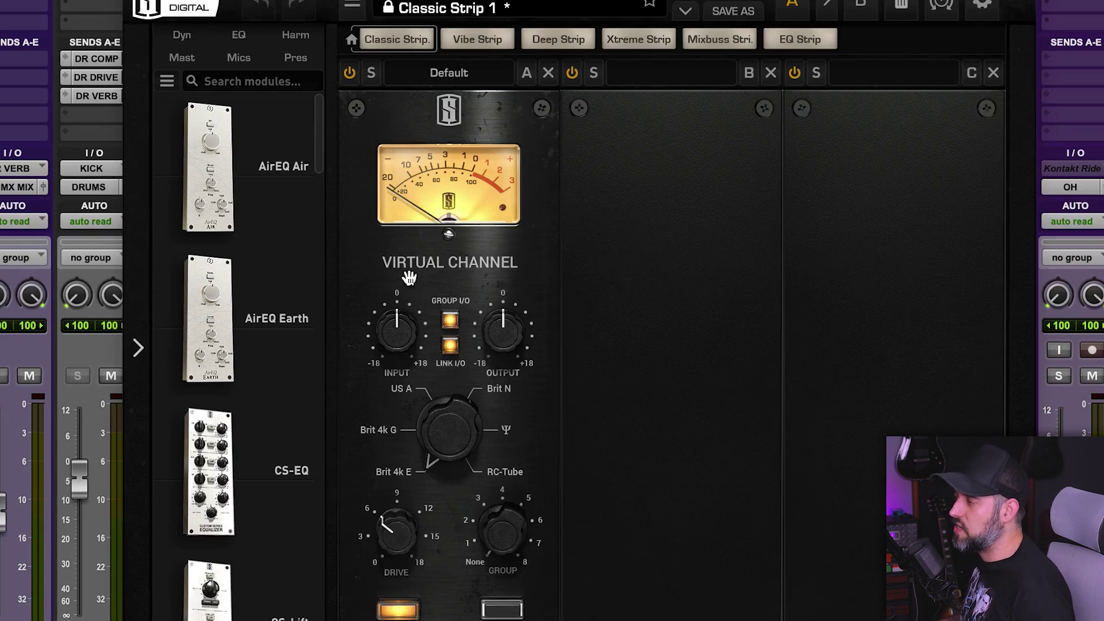
Play the song and compare the drum bus with the Virtual Channel module switched off and back on.
key("space")
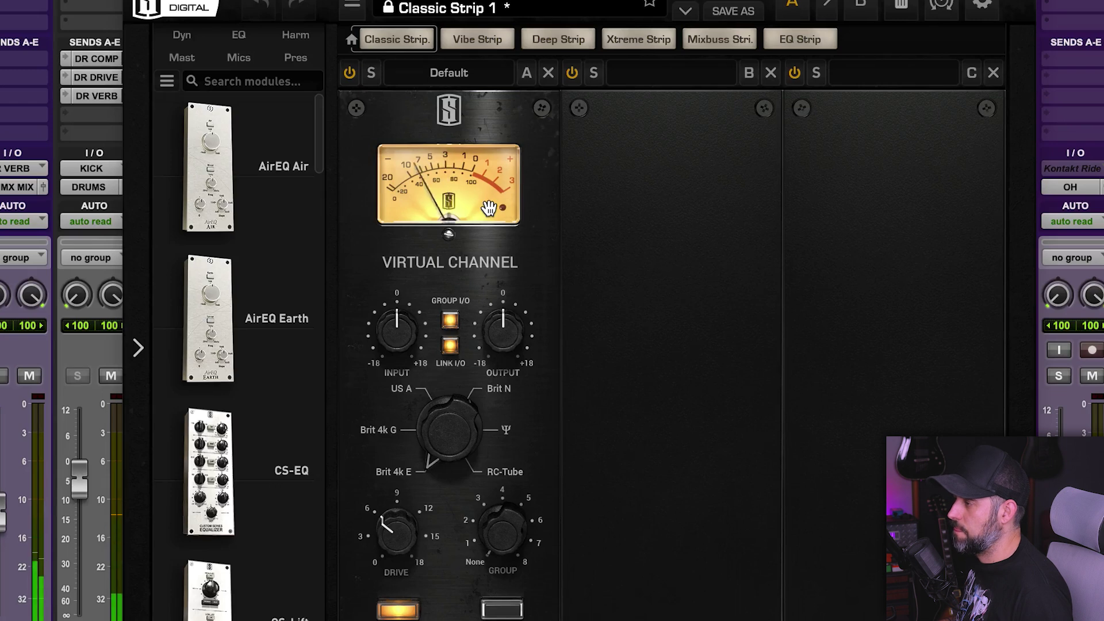
left_click(348, 73)
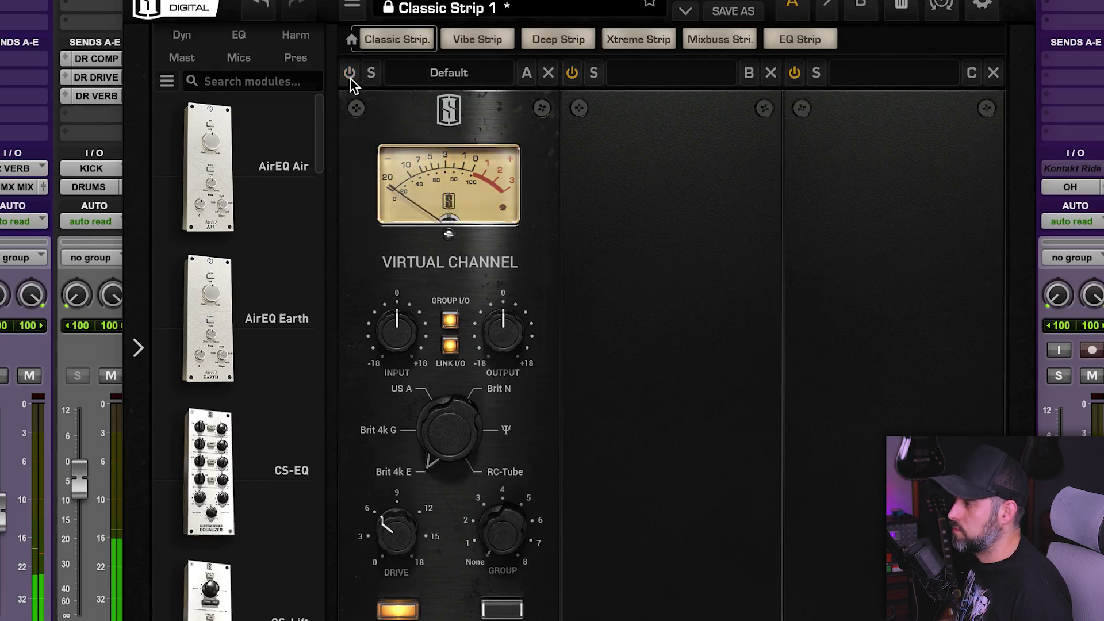
left_click(349, 73)
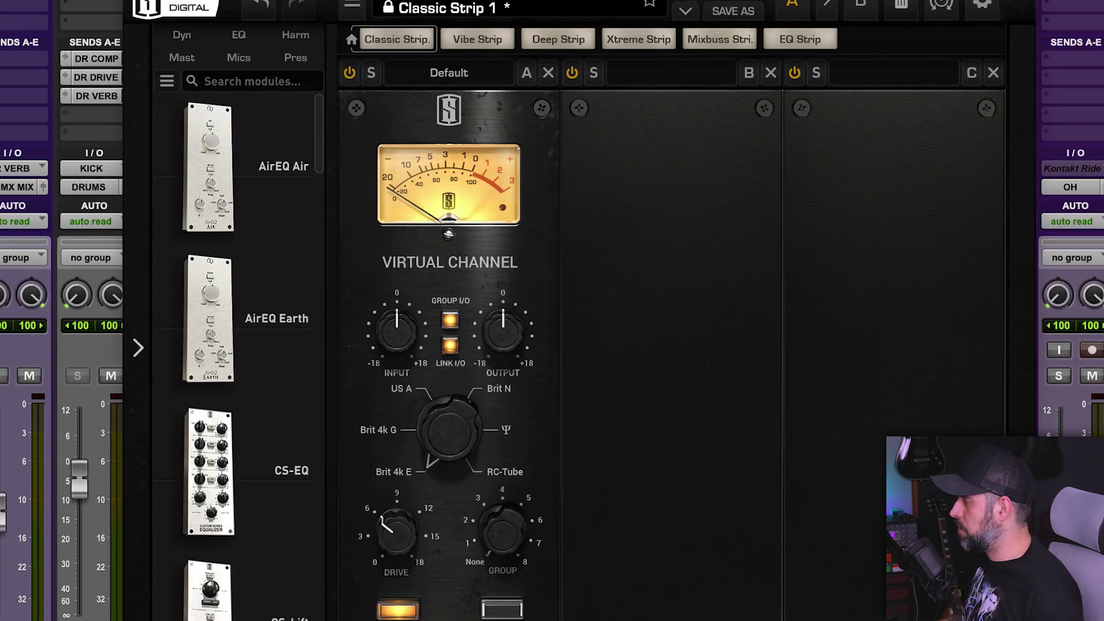
Solo the drum tracks and compare them with the DRUMS Virtual Channel module on and off, leaving it on.
key("shift+s")
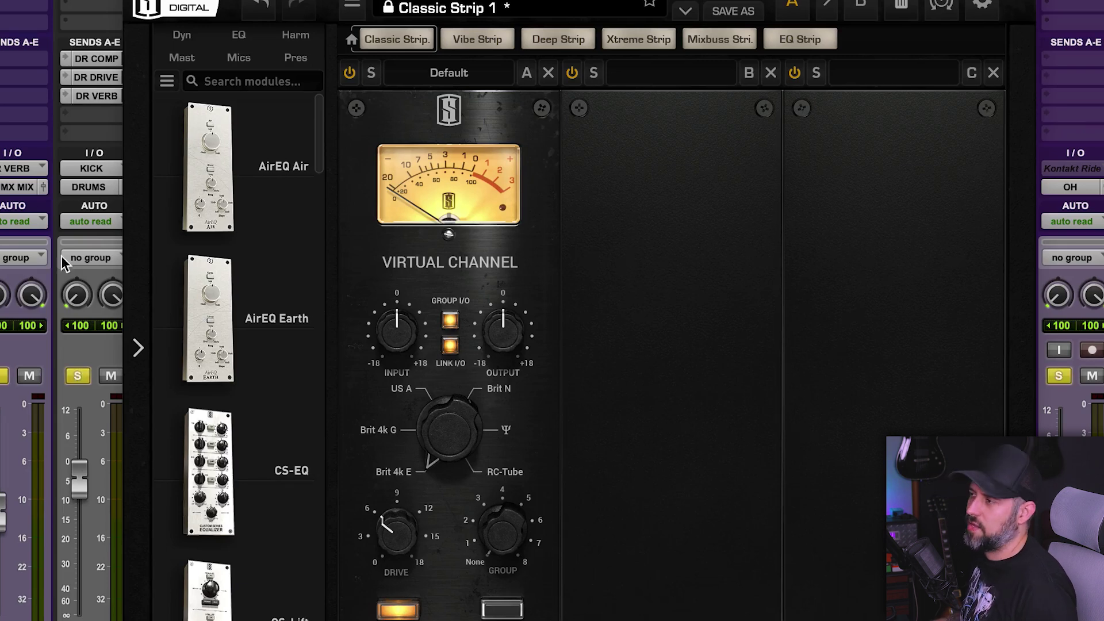
left_click(351, 77)
left_click(352, 77)
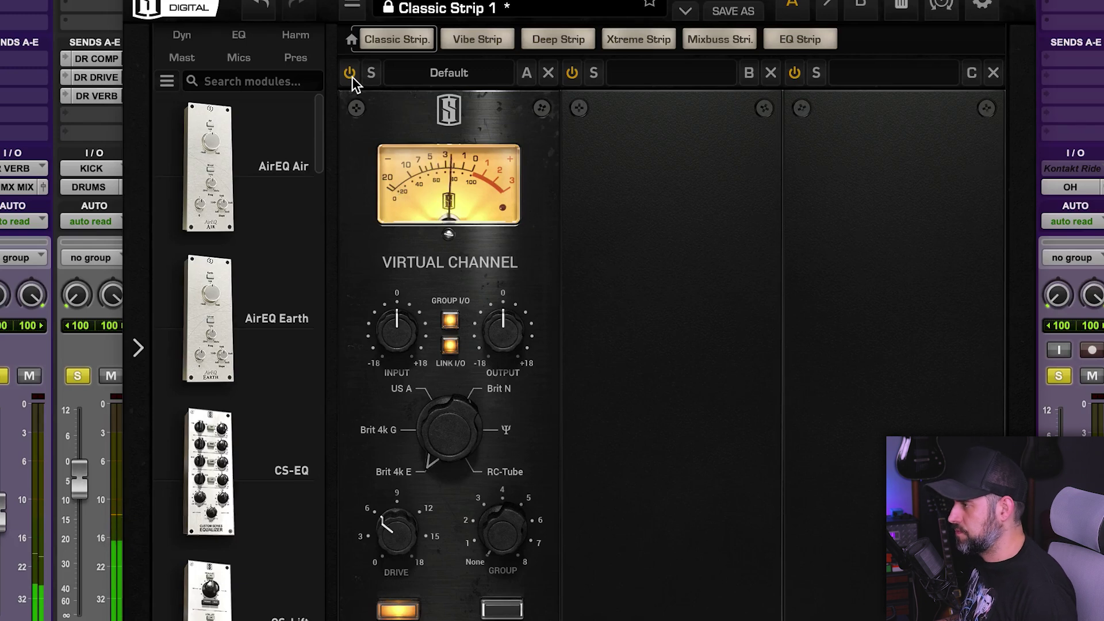
left_click(350, 74)
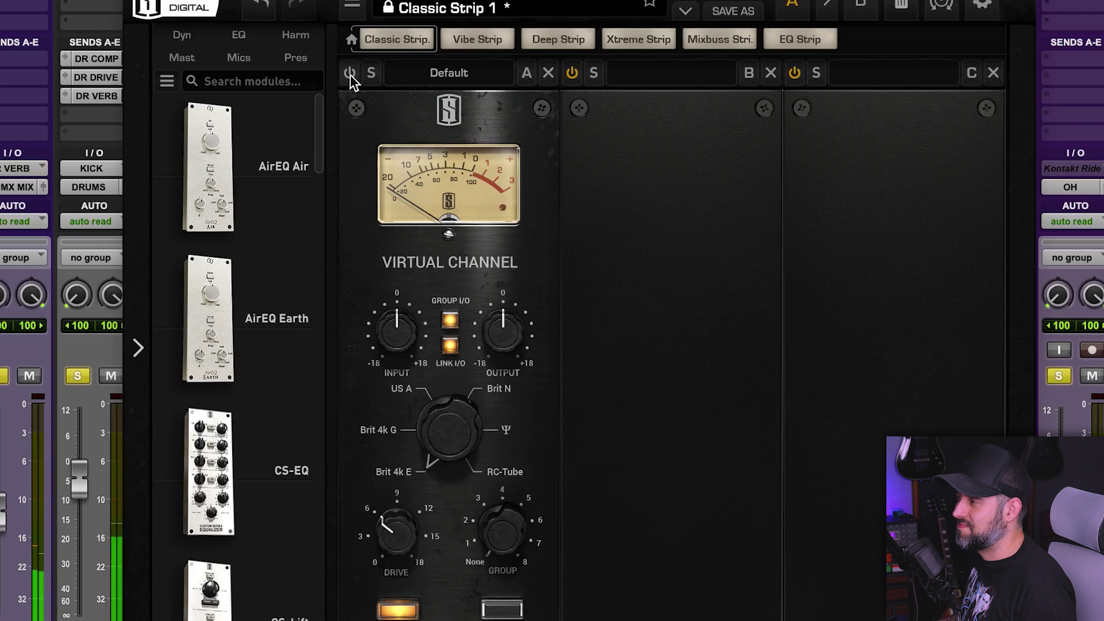
left_click(349, 73)
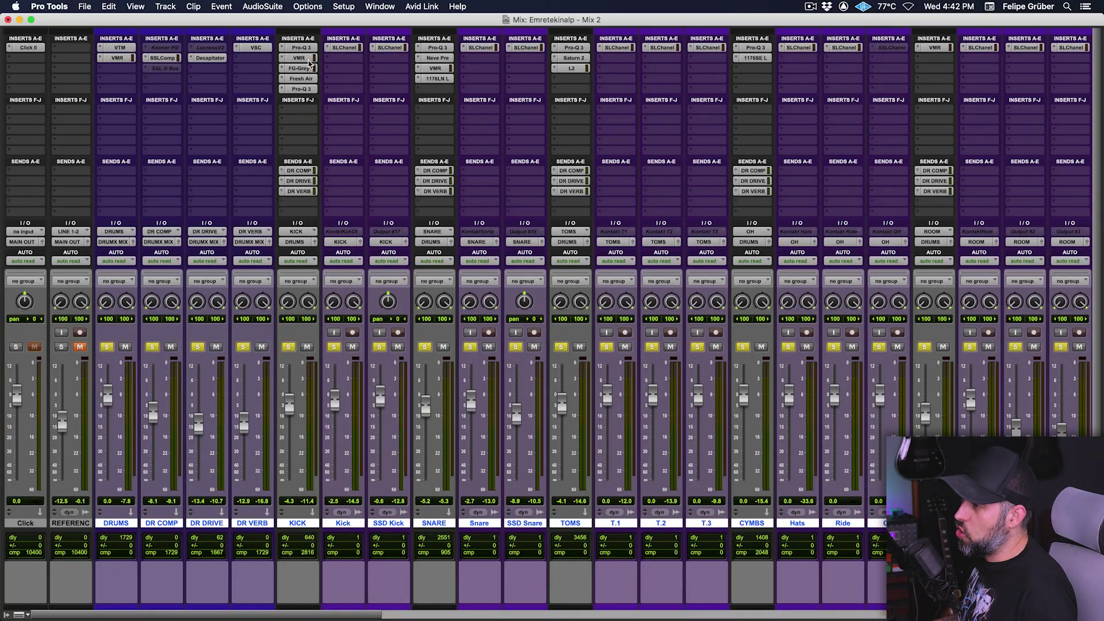
Open the Virtual Mix Rack on the KICK track and compare the drums with it bypassed and active.
left_click(309, 58)
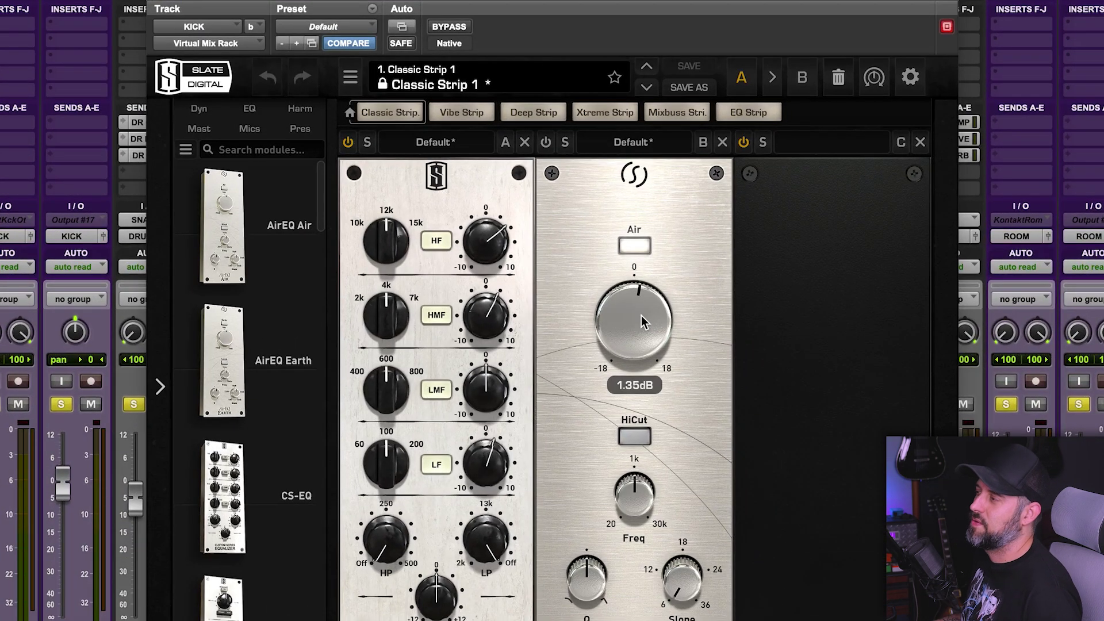
left_click(444, 29)
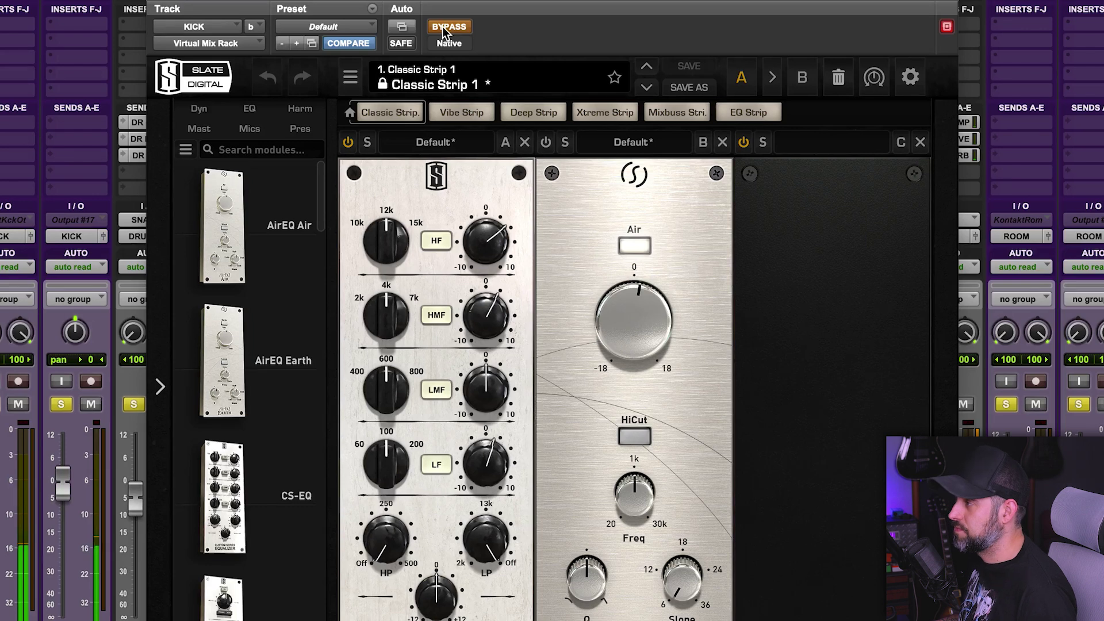
left_click(444, 29)
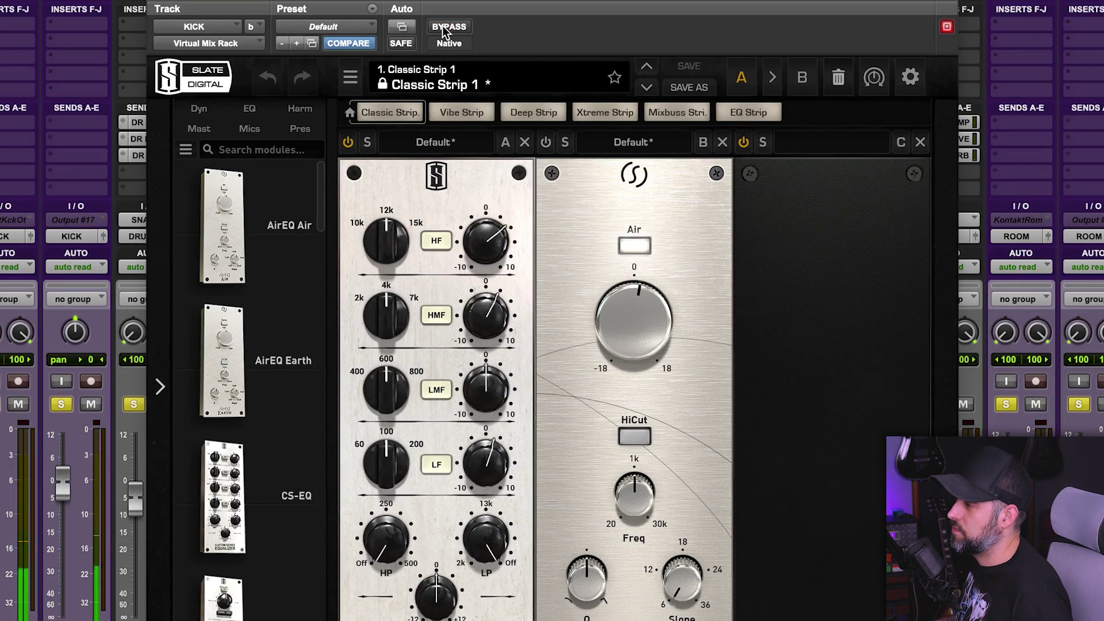
left_click(442, 28)
left_click(443, 28)
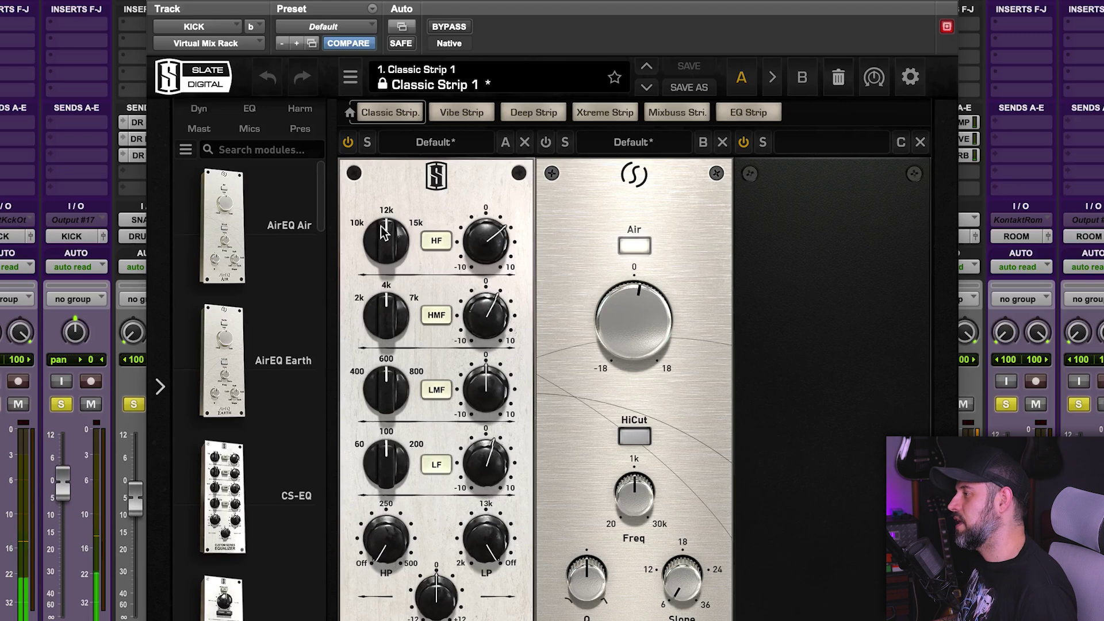
Examine the frequency, gain and filter settings of the Custom Series Equalizer on the KICK track.
mouse_move(486, 238)
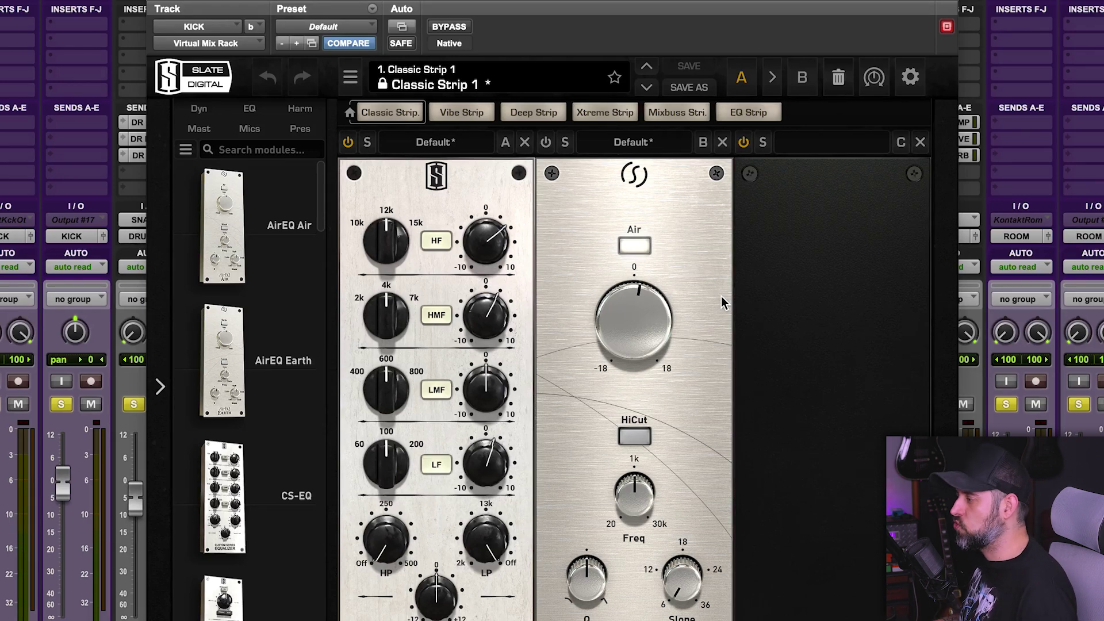
left_click(388, 457)
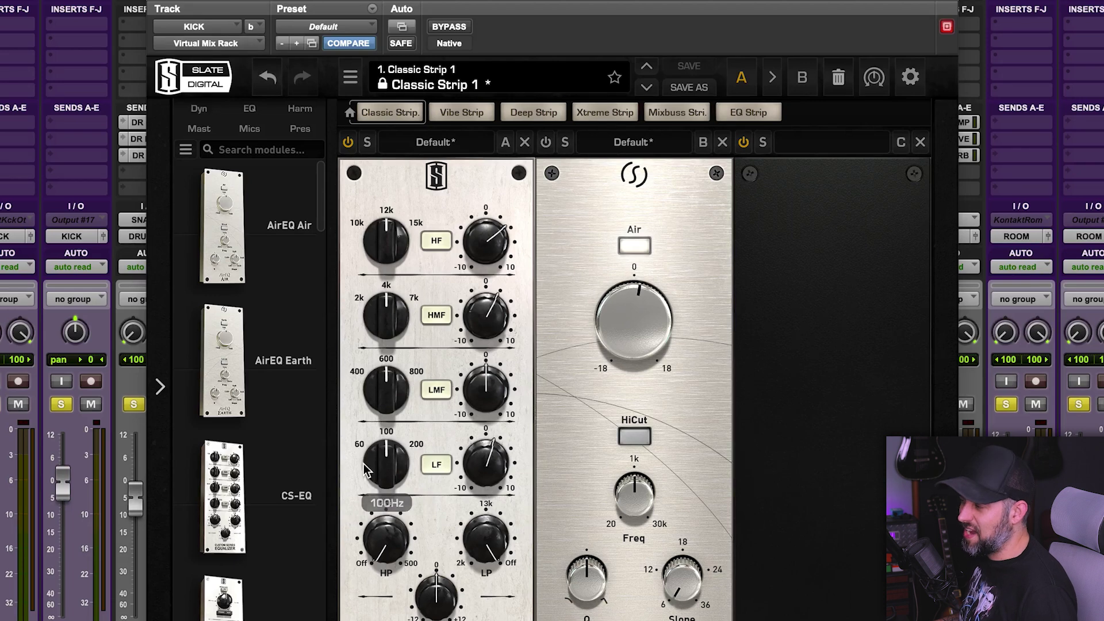
mouse_move(485, 461)
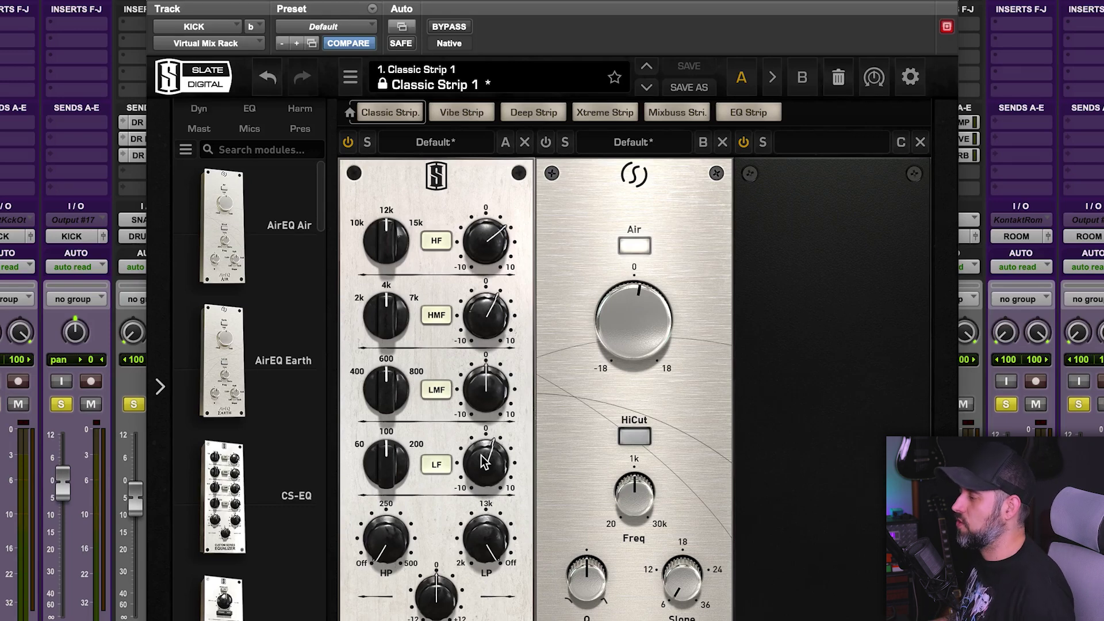
mouse_move(389, 561)
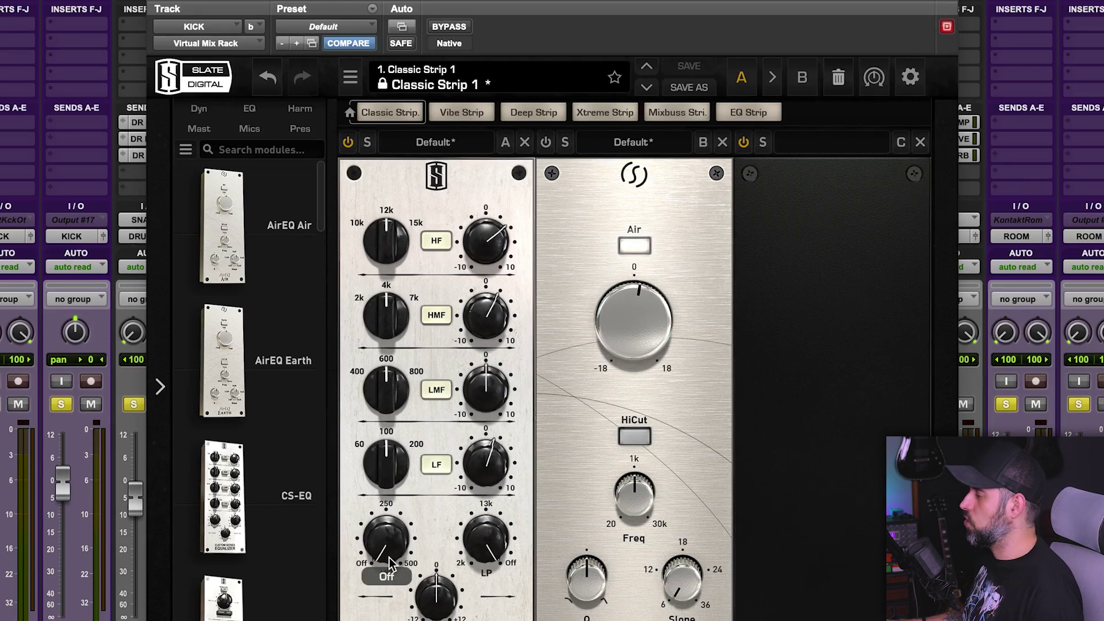
Open the Virtual Mix Rack on the SNARE track and compare the drums with it bypassed and active.
mouse_move(611, 347)
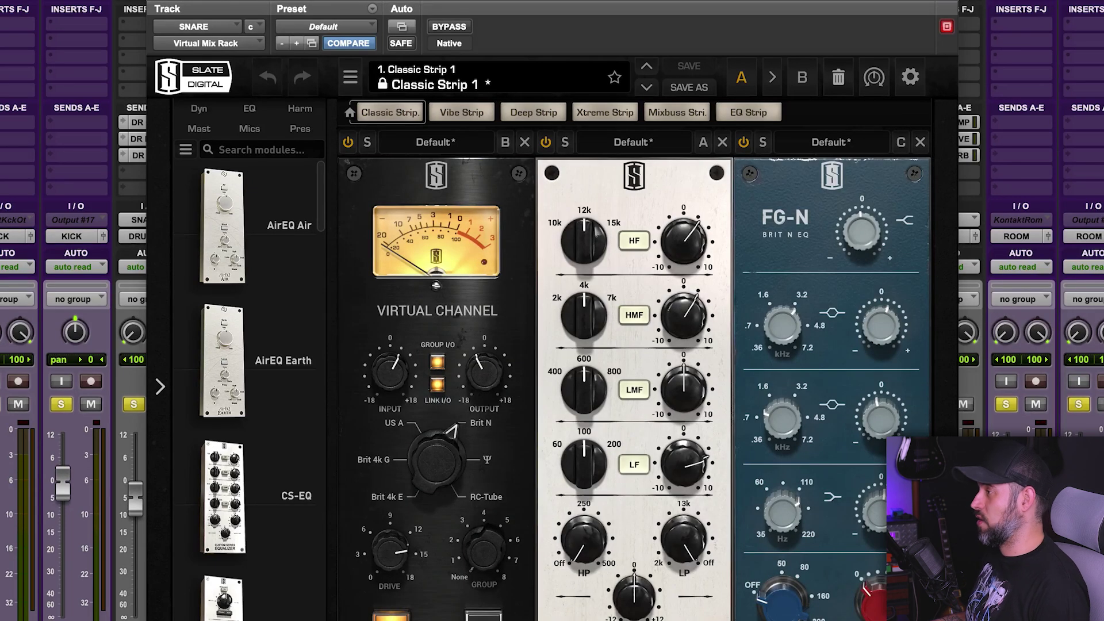
left_click_drag(418, 1, 571, 0)
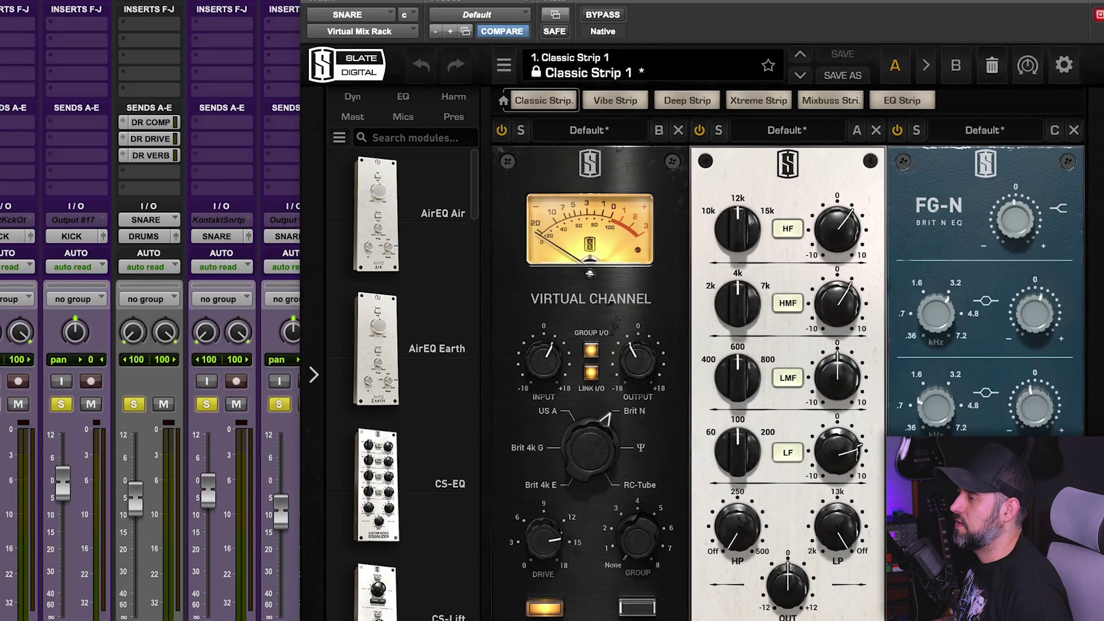
left_click(607, 17)
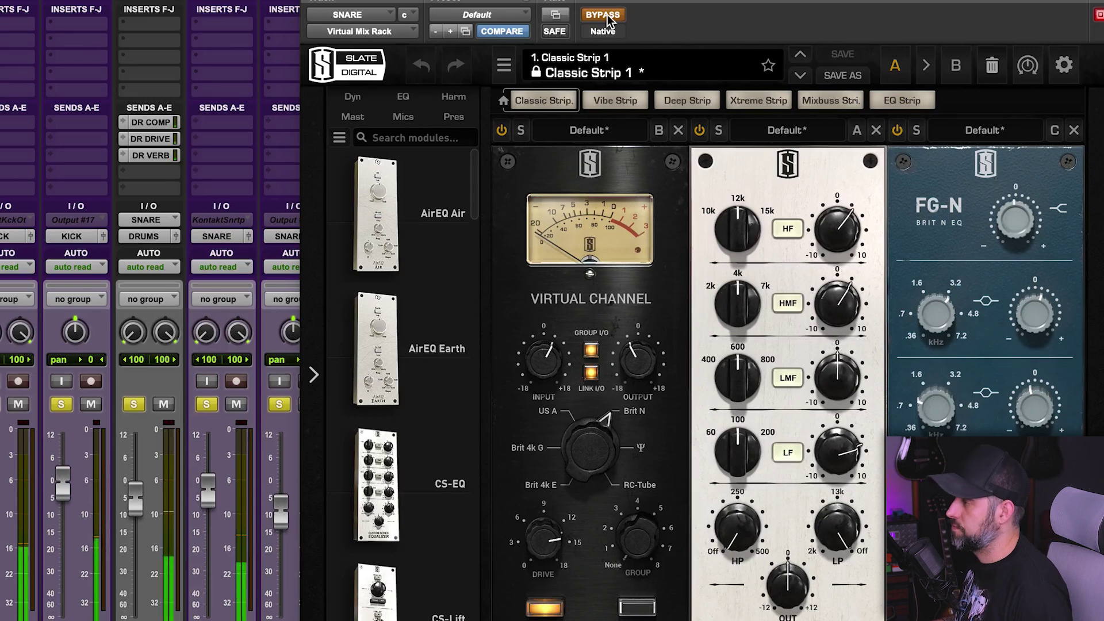
left_click(607, 16)
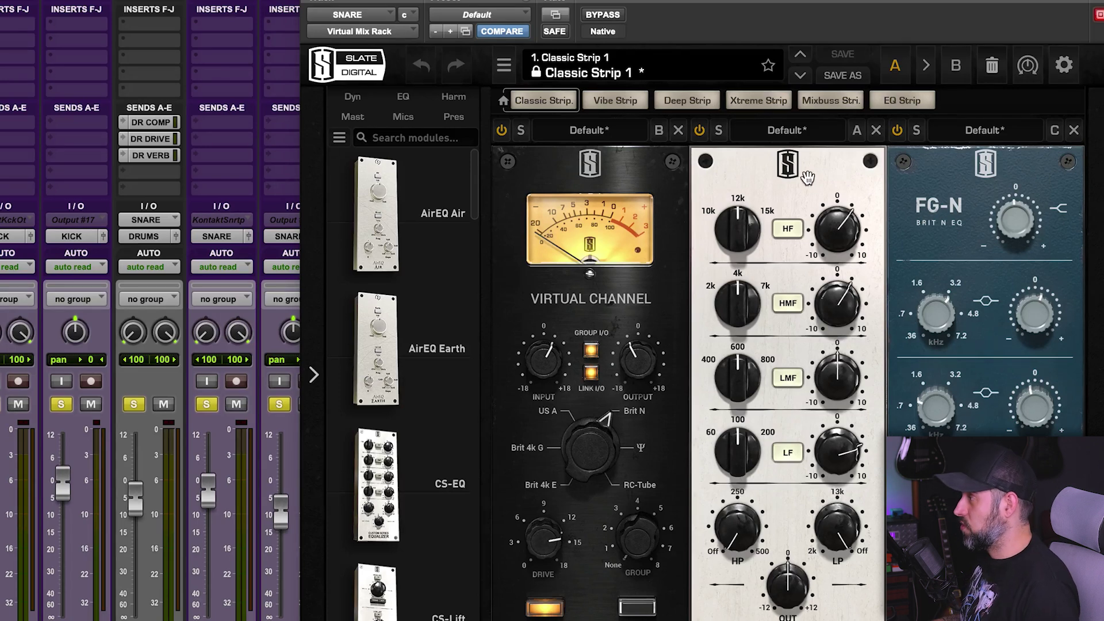
Examine the low boost of the Custom Series Equalizer and the FG-N band settings on the SNARE track.
mouse_move(835, 442)
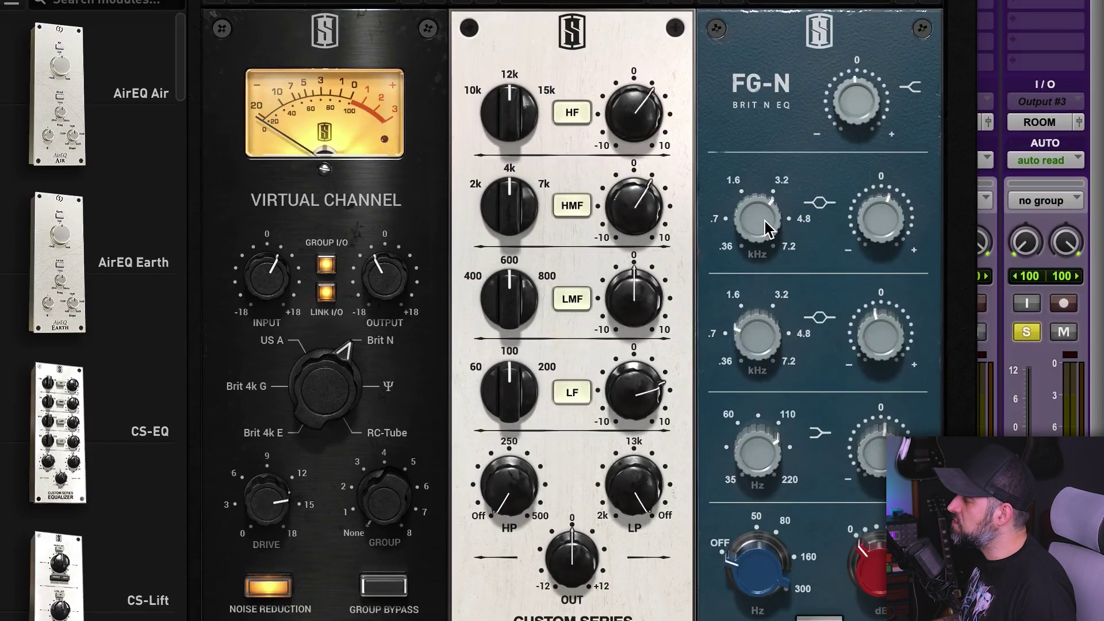
mouse_move(766, 228)
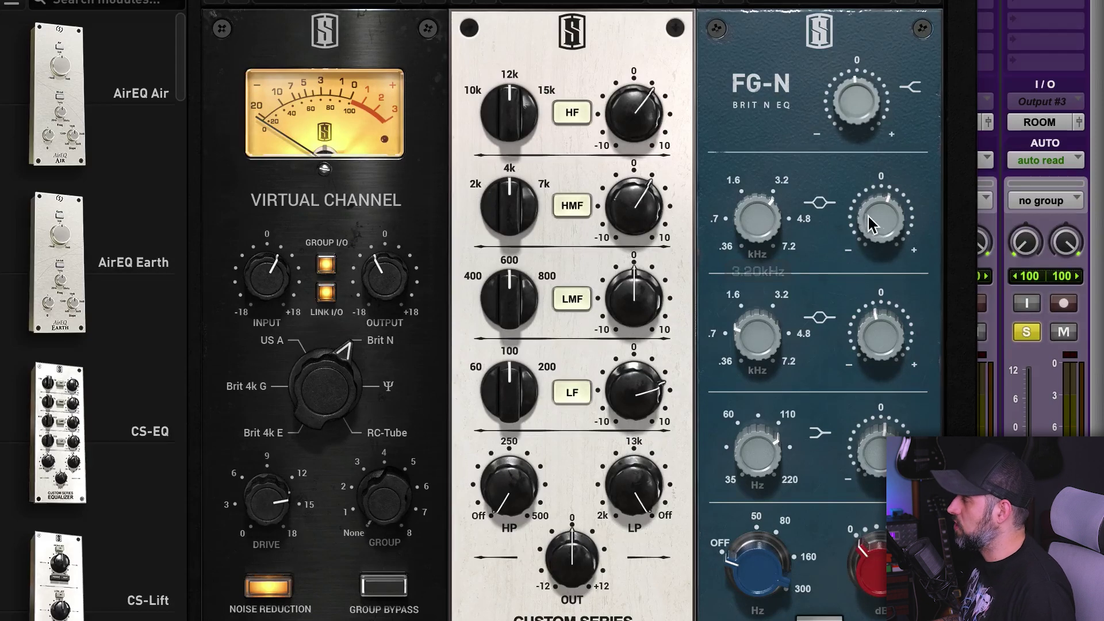
mouse_move(872, 224)
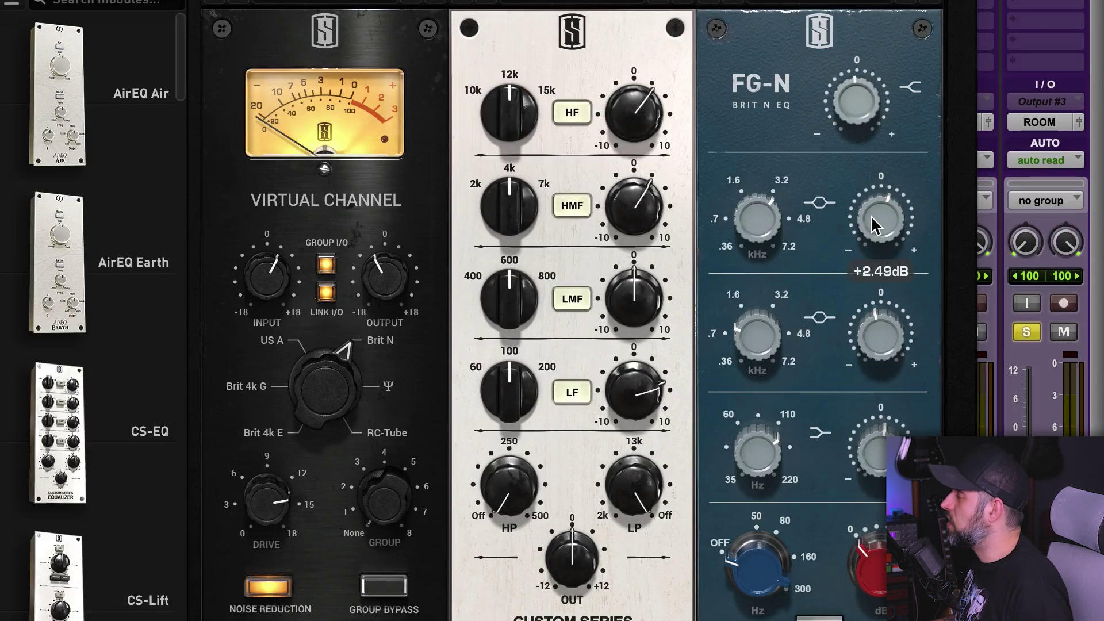
mouse_move(756, 338)
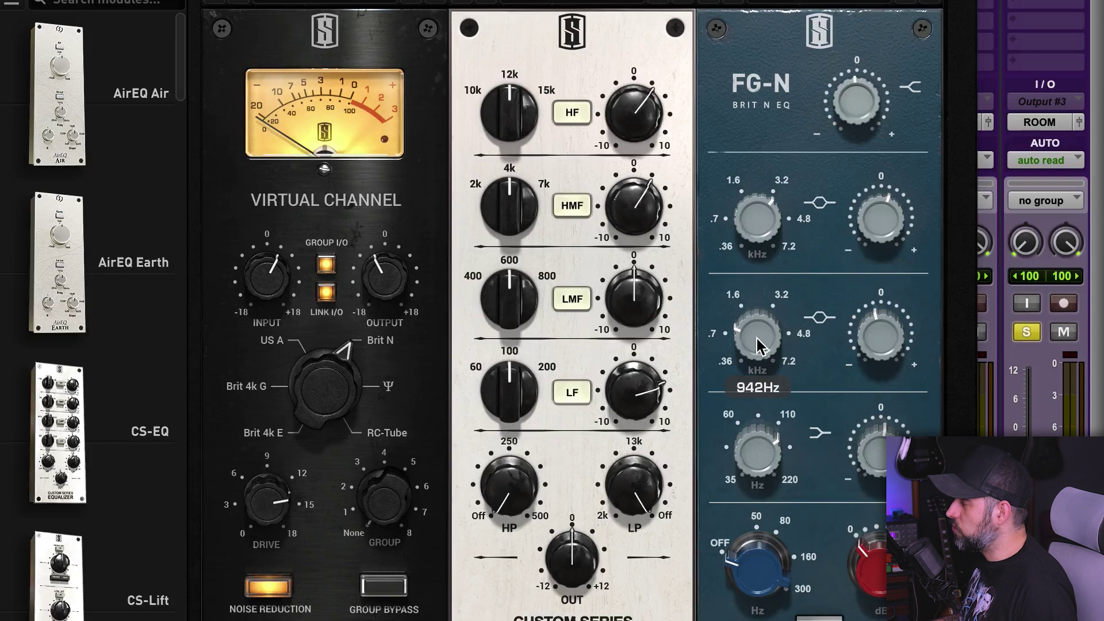
mouse_move(769, 465)
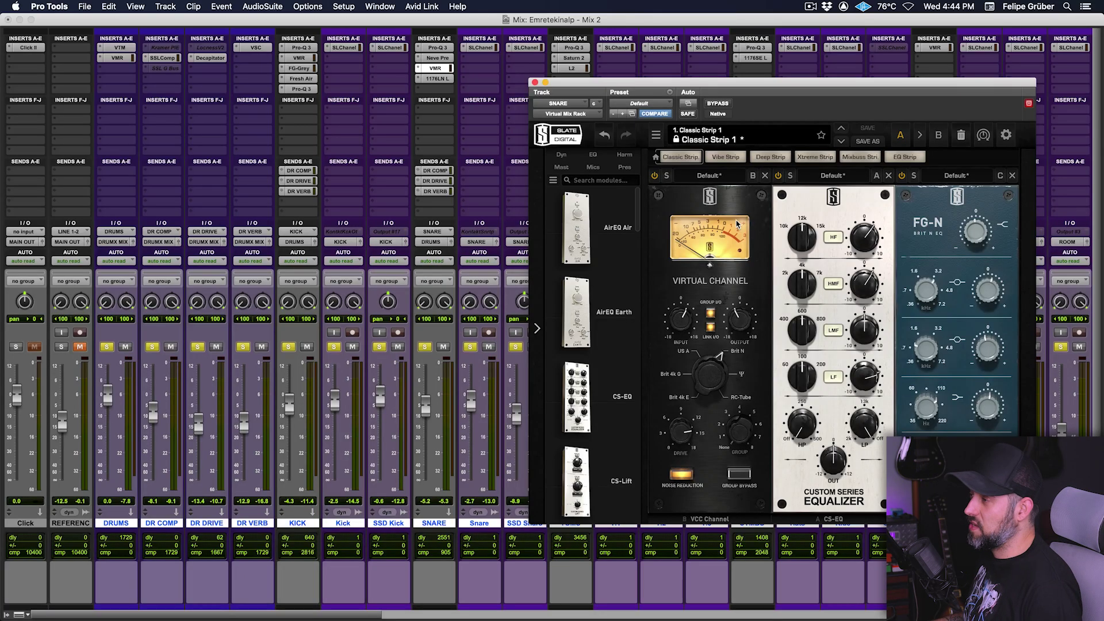
Open the Virtual Mix Rack on the ROOM track and compare the drums with it bypassed and active.
left_click(535, 84)
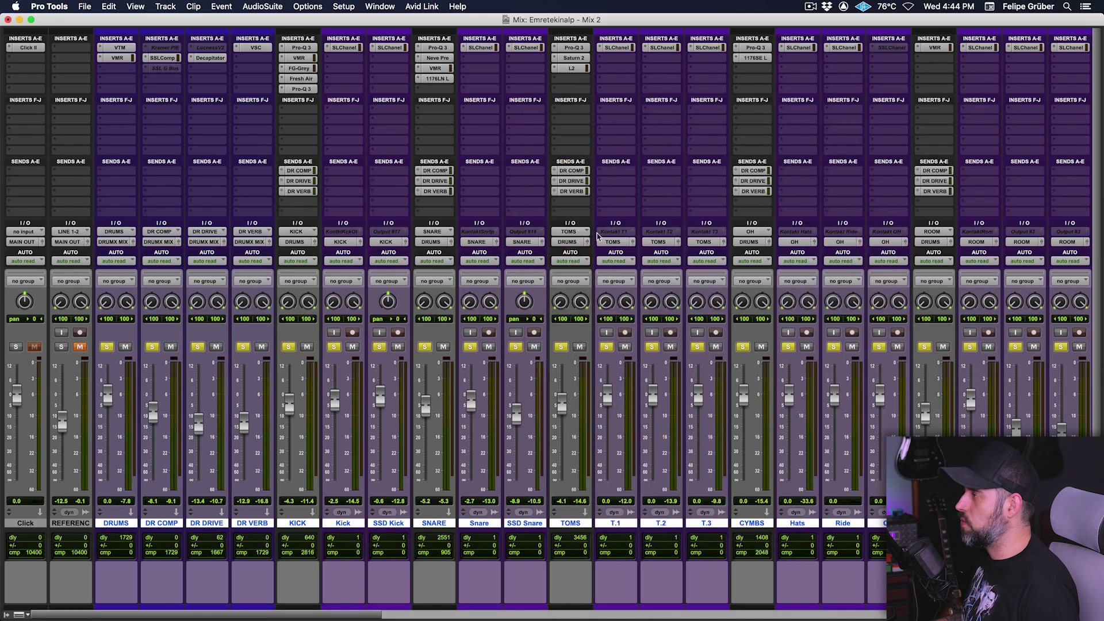
scroll(582, 306, "right", 6)
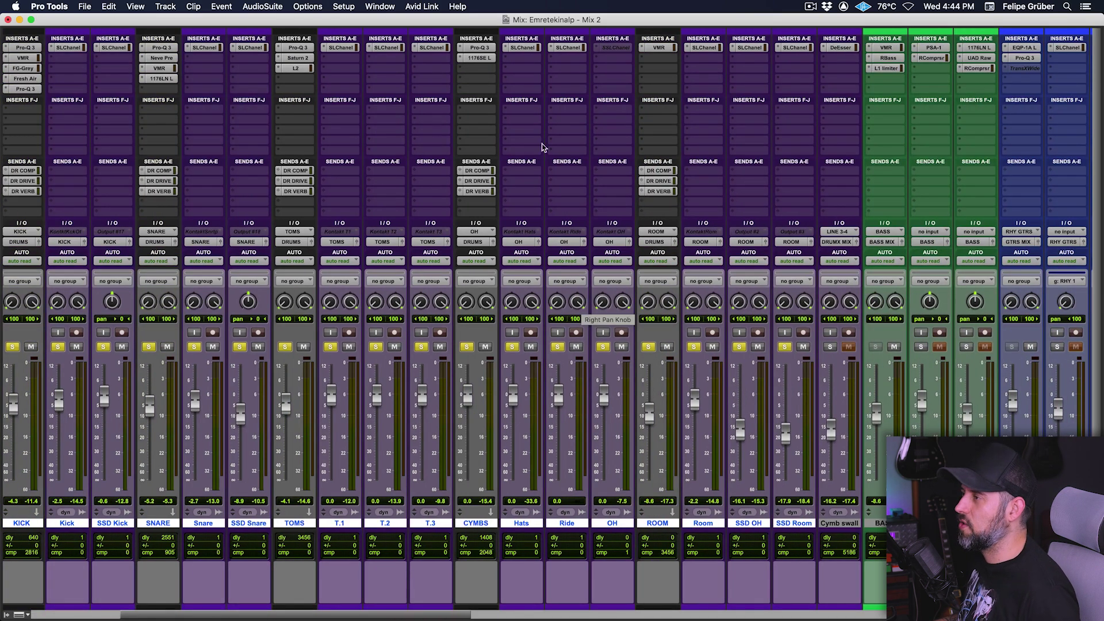
left_click(659, 49)
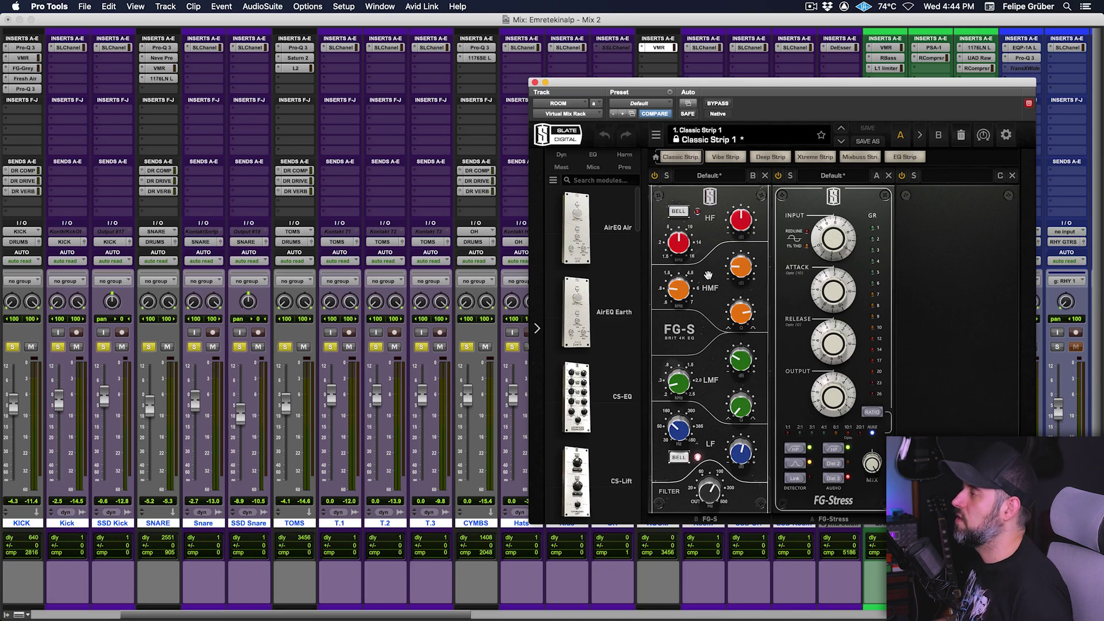
left_click_drag(688, 92, 238, 99)
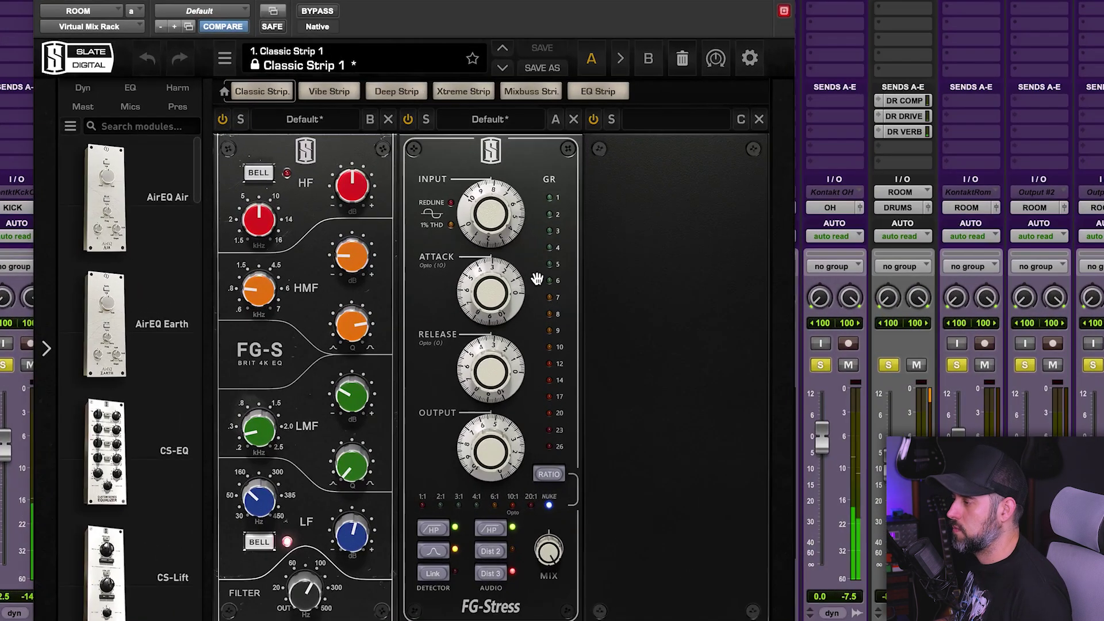
left_click(322, 13)
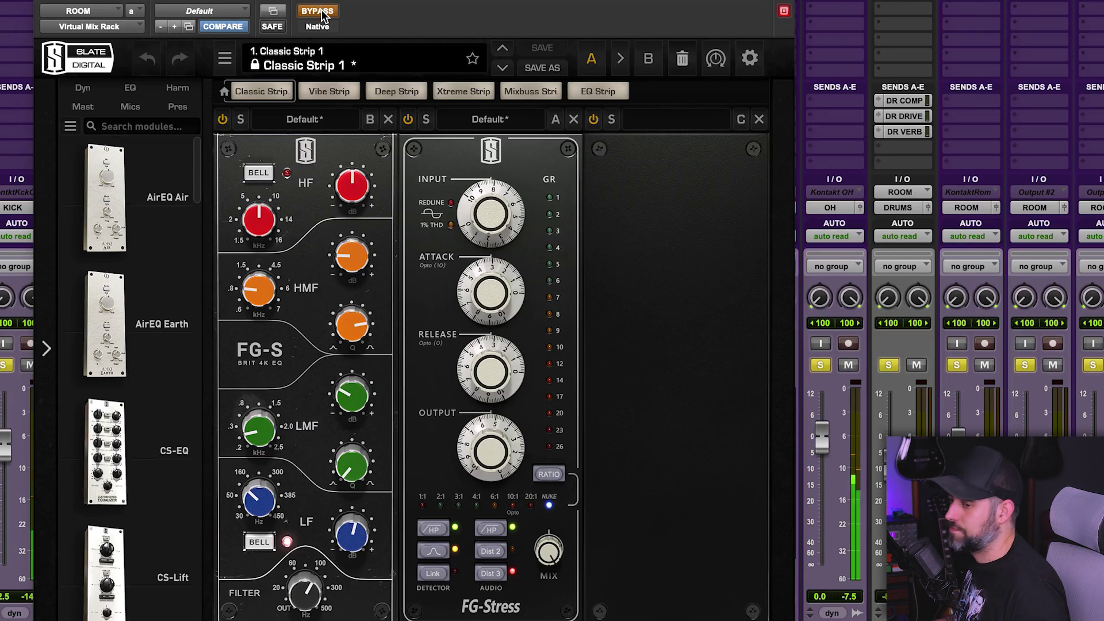
left_click(321, 13)
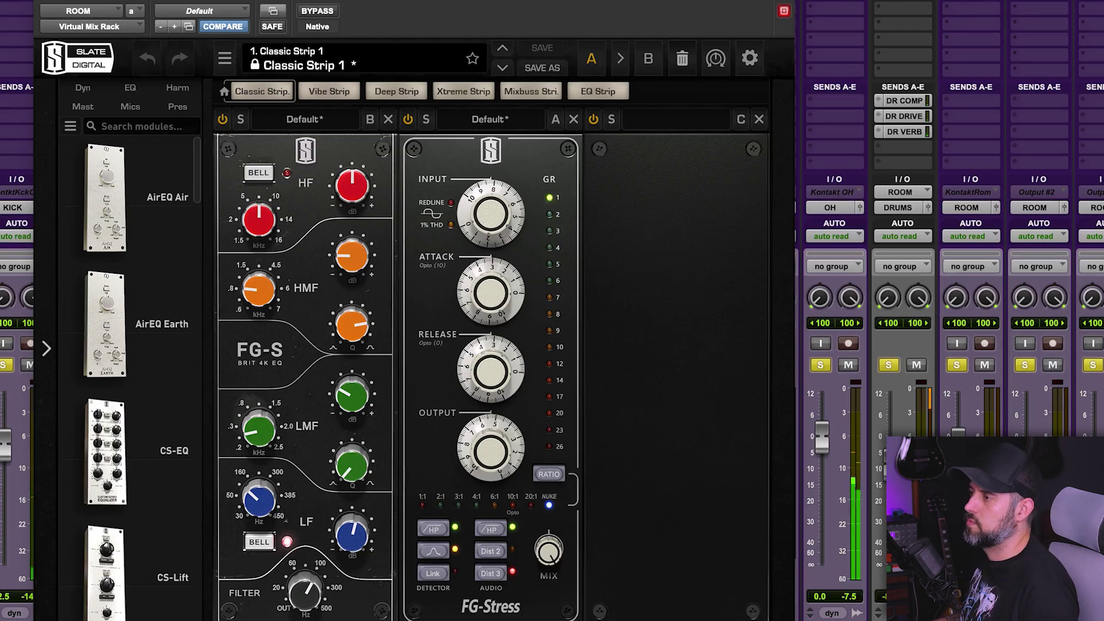
Close the ROOM rack and view the SSLChannel plugin on the V main 2 vocal track.
left_click(46, 0)
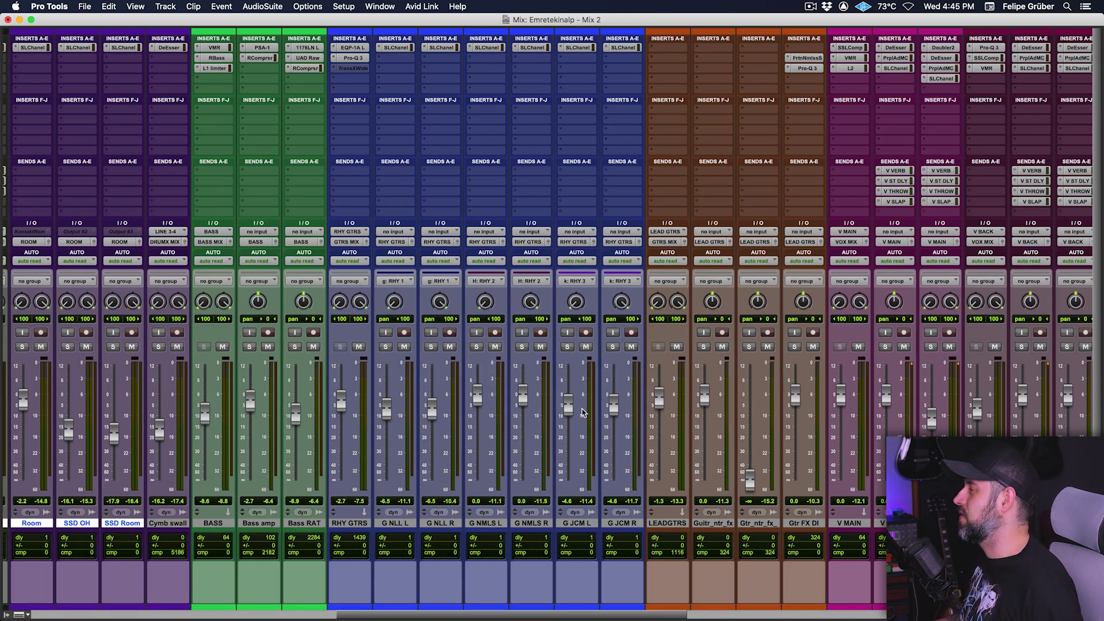
left_click(943, 79)
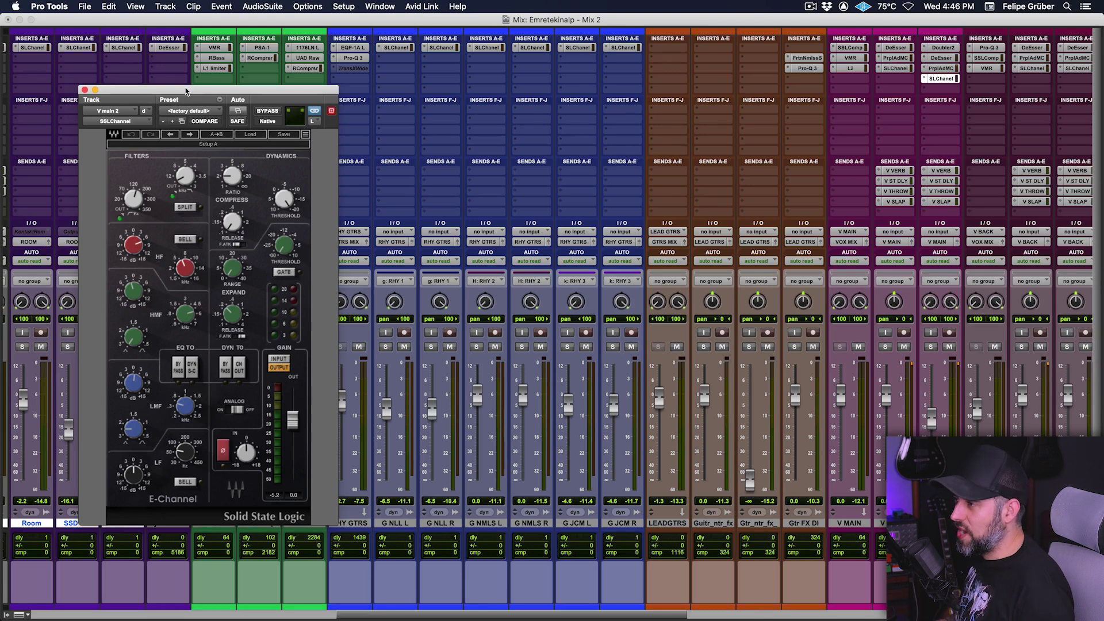
left_click_drag(186, 91, 465, 97)
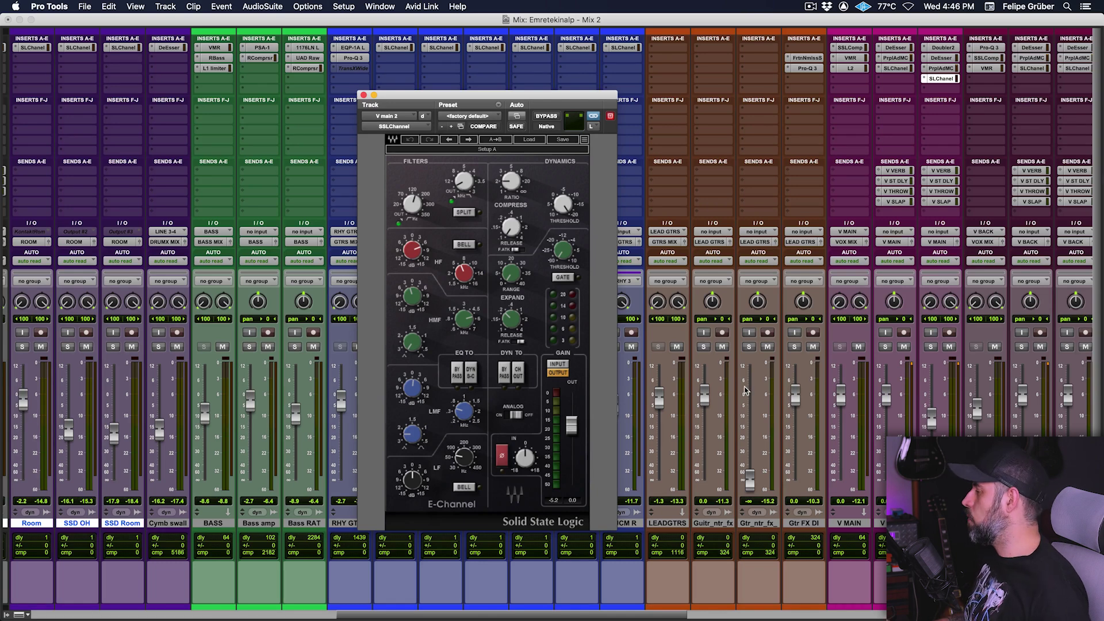
Examine the SSLChannel input gain on the Snare track and open the SSLChannel on the SSD Snare track.
scroll(715, 382, "left", 15)
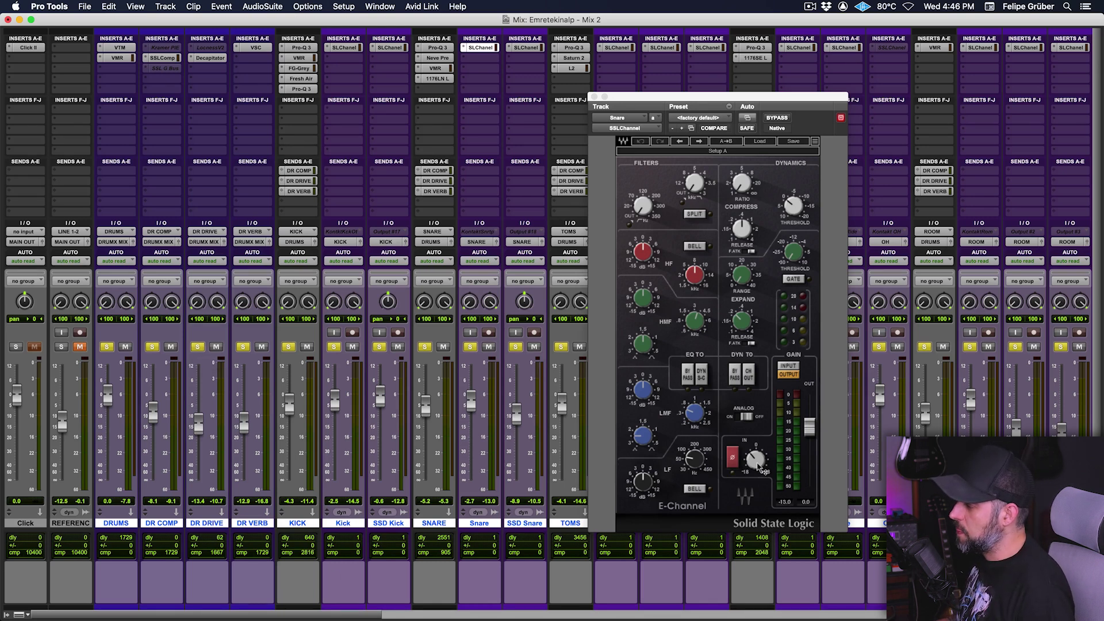
left_click(758, 466)
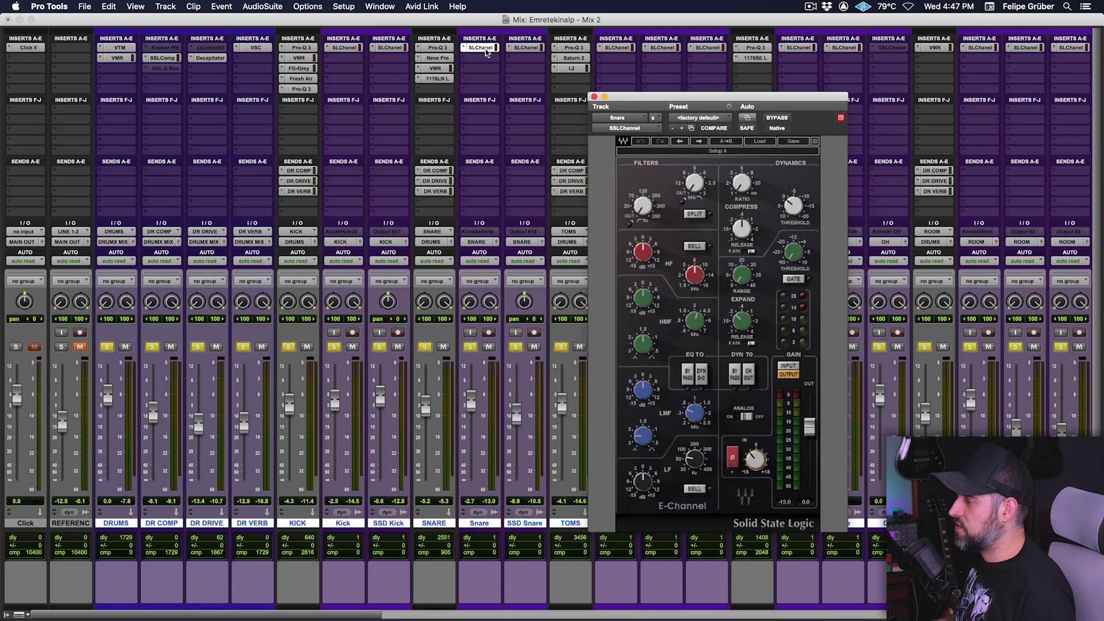
left_click(525, 48)
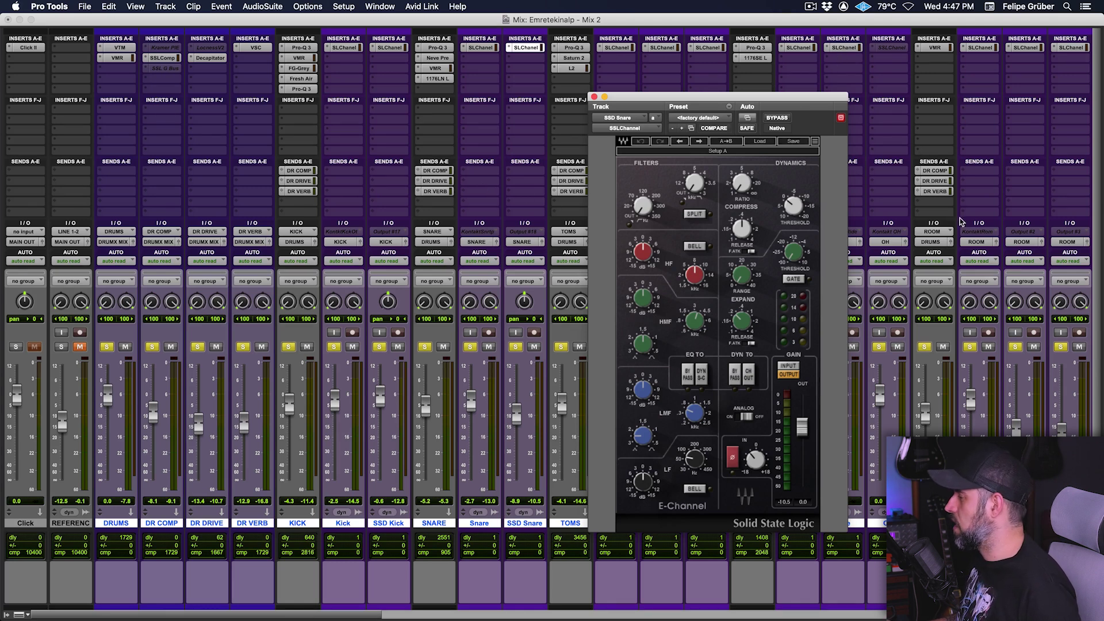
Open the SSLChannel on the Kick track and compare the drums with it bypassed and active, leaving it active.
left_click(345, 47)
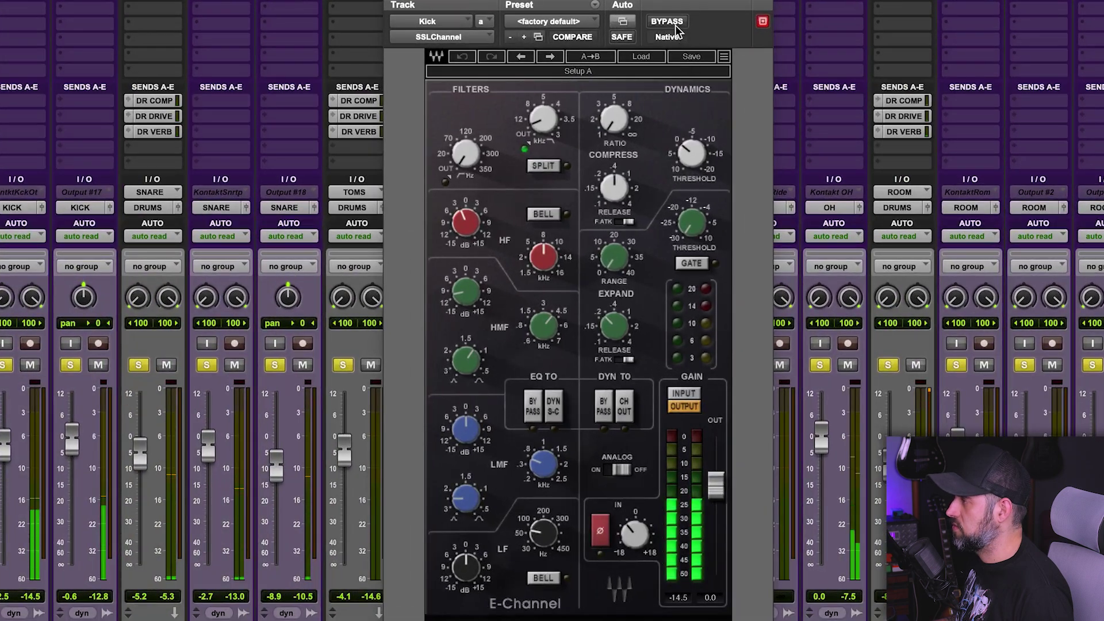
left_click(781, 119)
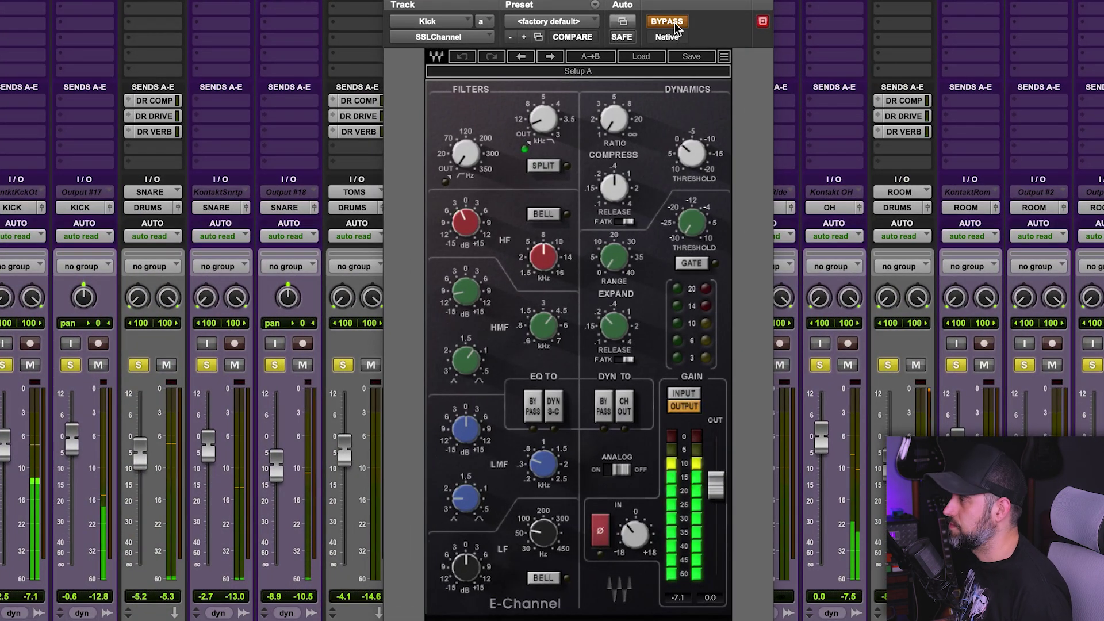
left_click(675, 26)
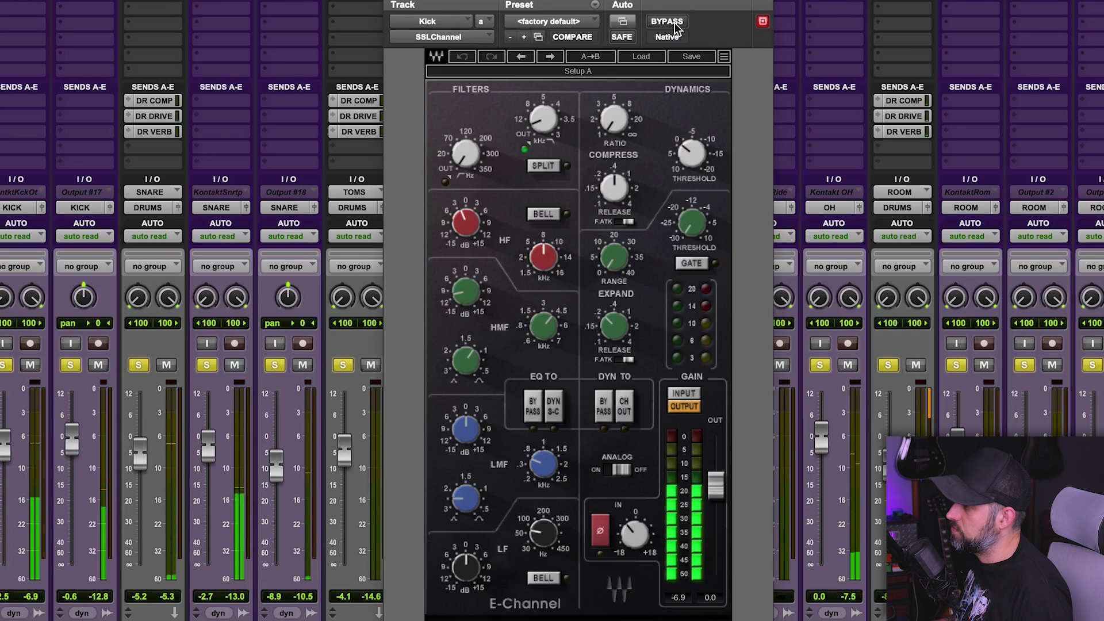
left_click(675, 26)
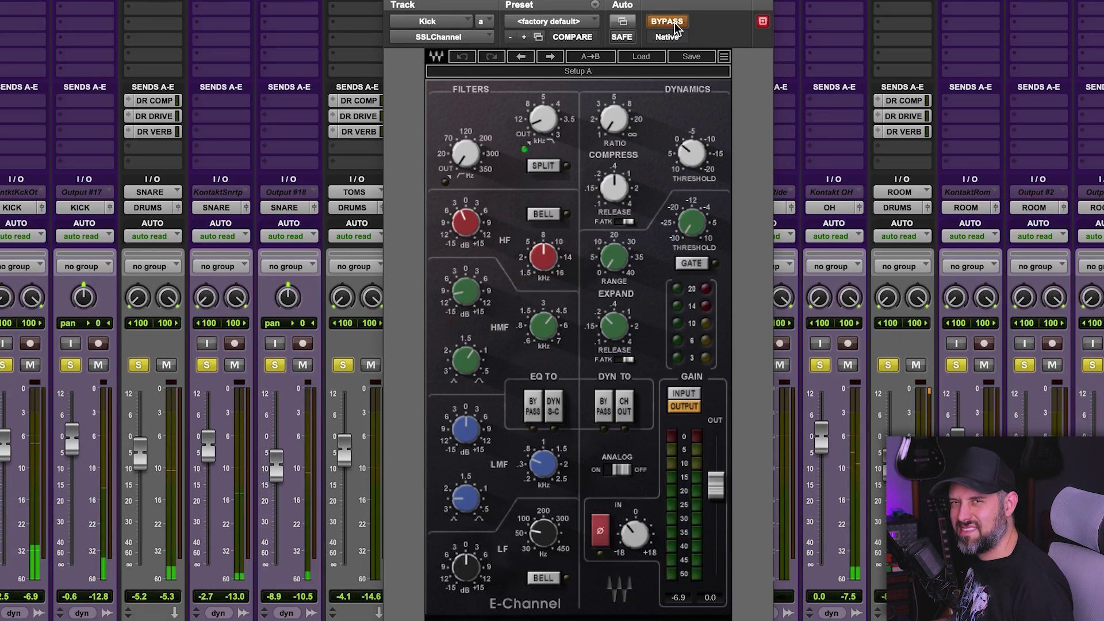
left_click(676, 26)
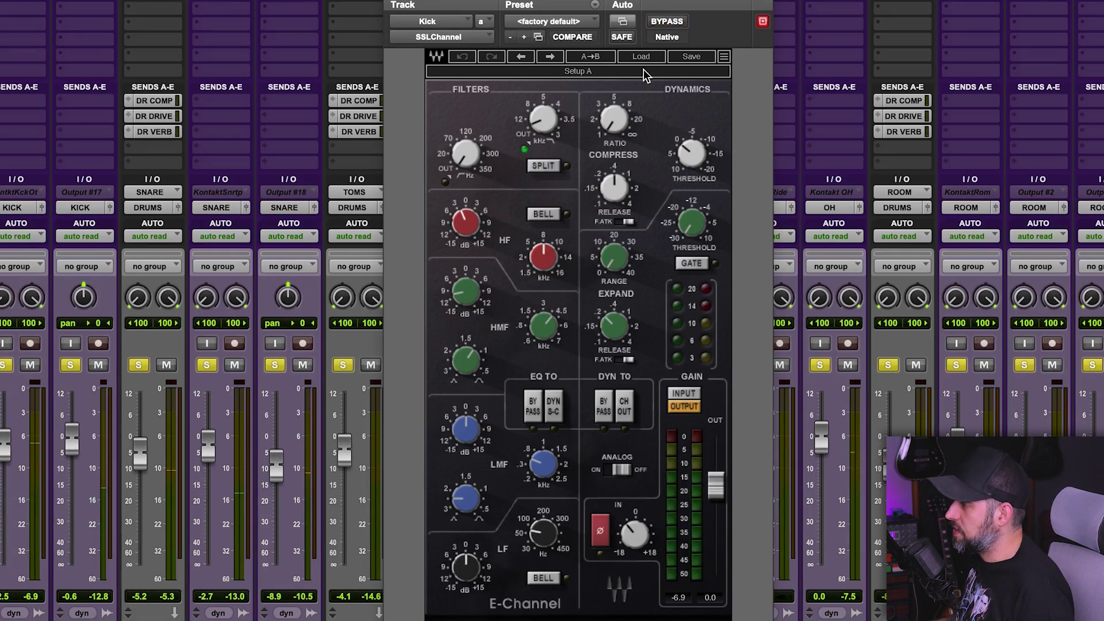
mouse_move(631, 198)
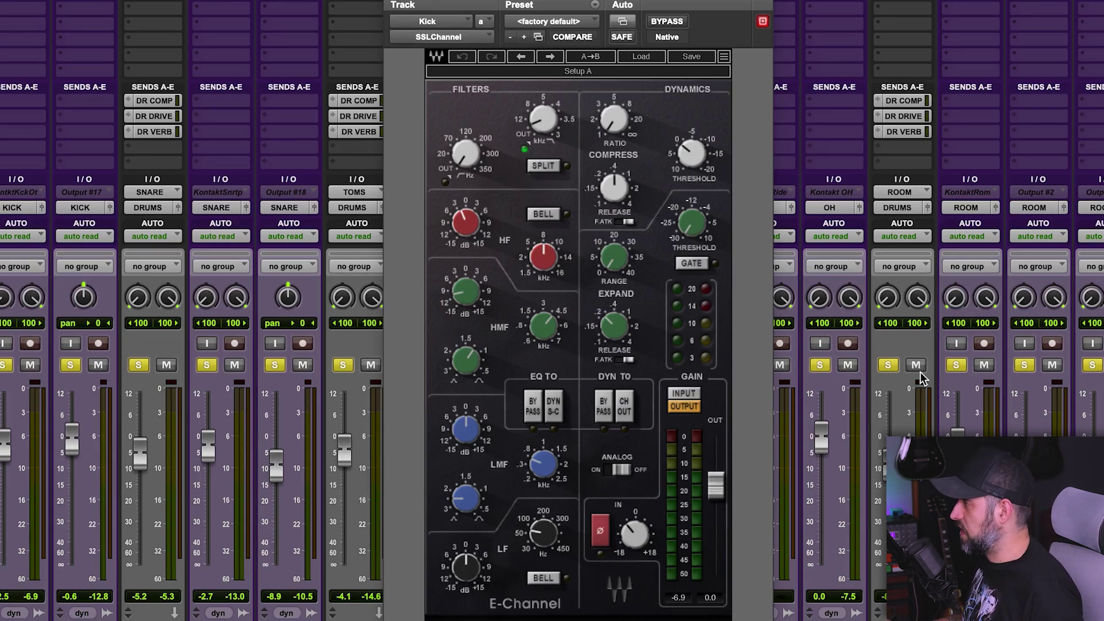
Activate and open the LocnessV2 plugin on the DR DRIVE track and reposition its window.
scroll(923, 378, "right", 10)
scroll(890, 376, "left", 10)
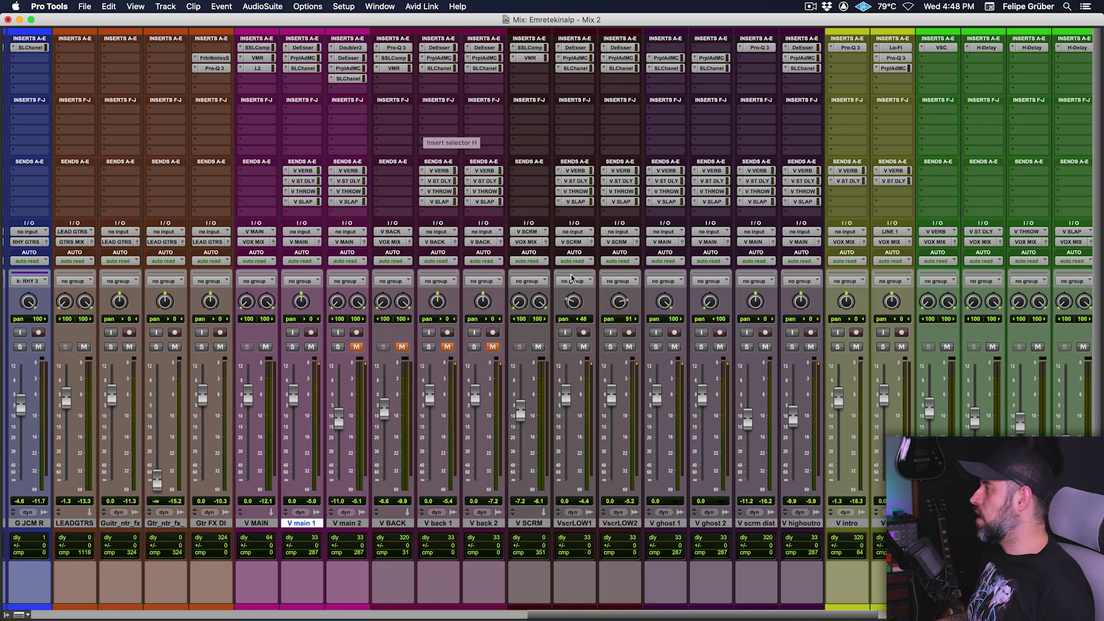
scroll(597, 285, "left", 10)
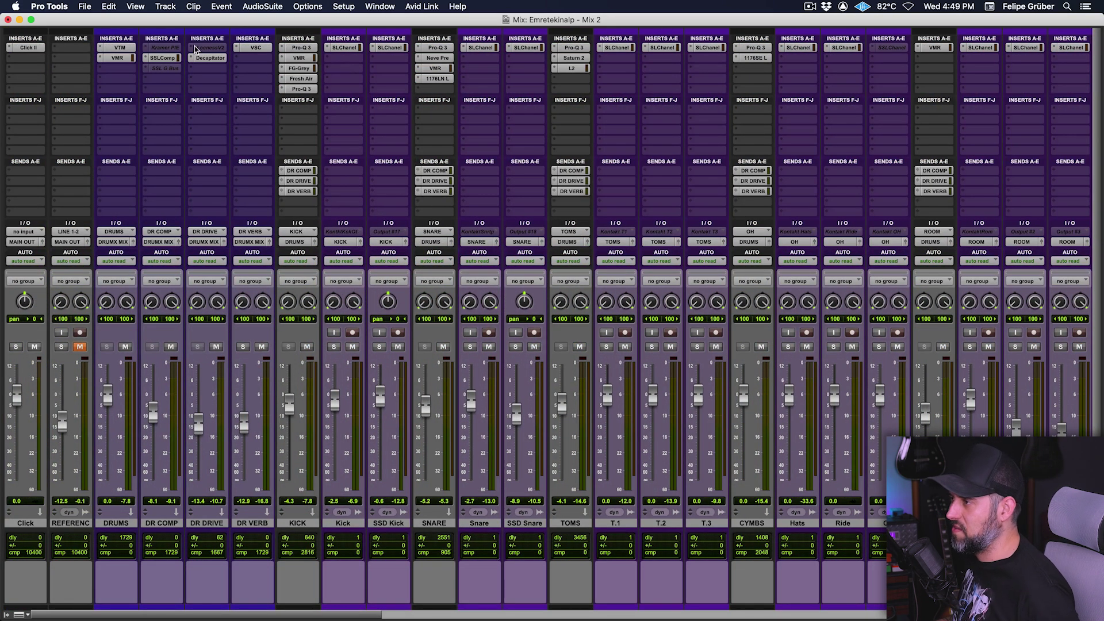
left_click(211, 49)
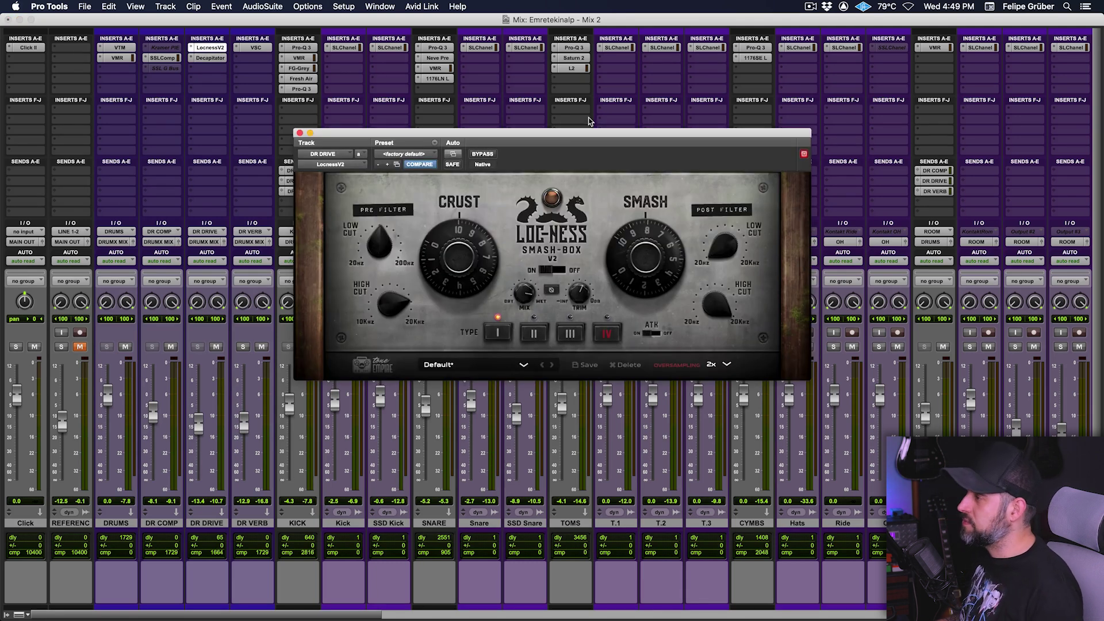
left_click_drag(580, 136, 636, 150)
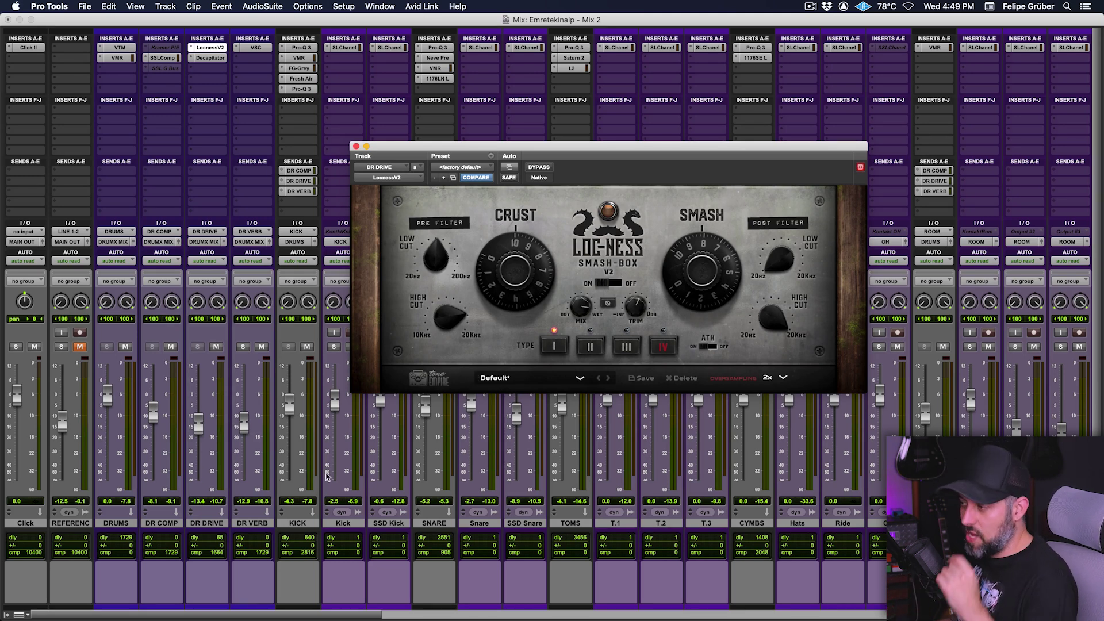
Solo all drum tracks from DRUMS through SSD Room and mute DRUMS, DR COMP and DR VERB, leaving DR DRIVE unmuted.
left_click(126, 522)
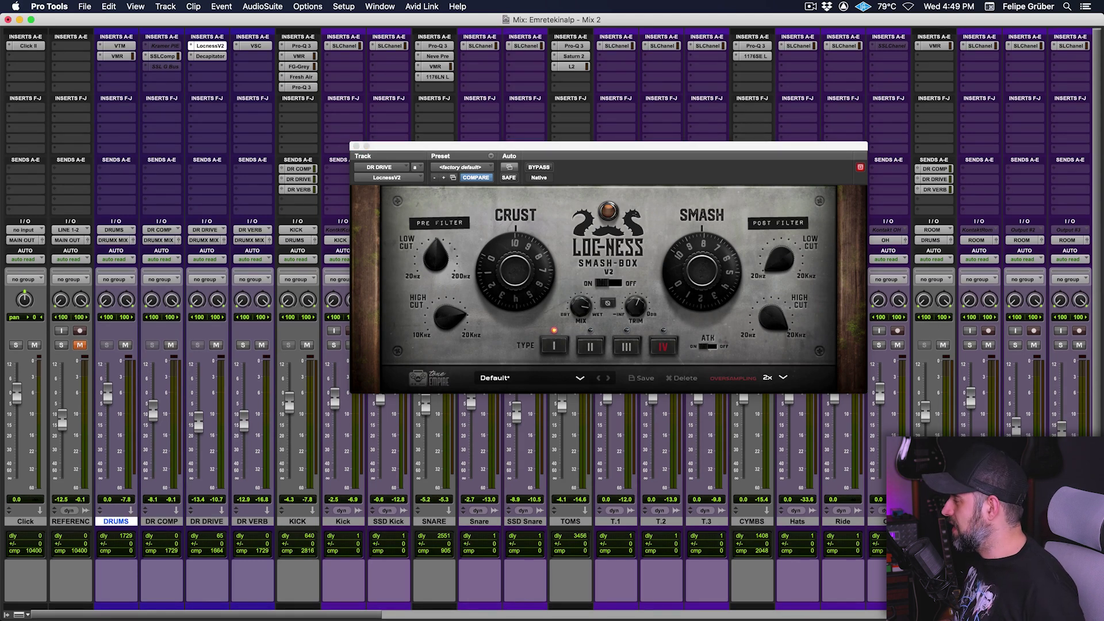
left_click(1071, 521, "shift")
left_click(1060, 346, "alt+shift")
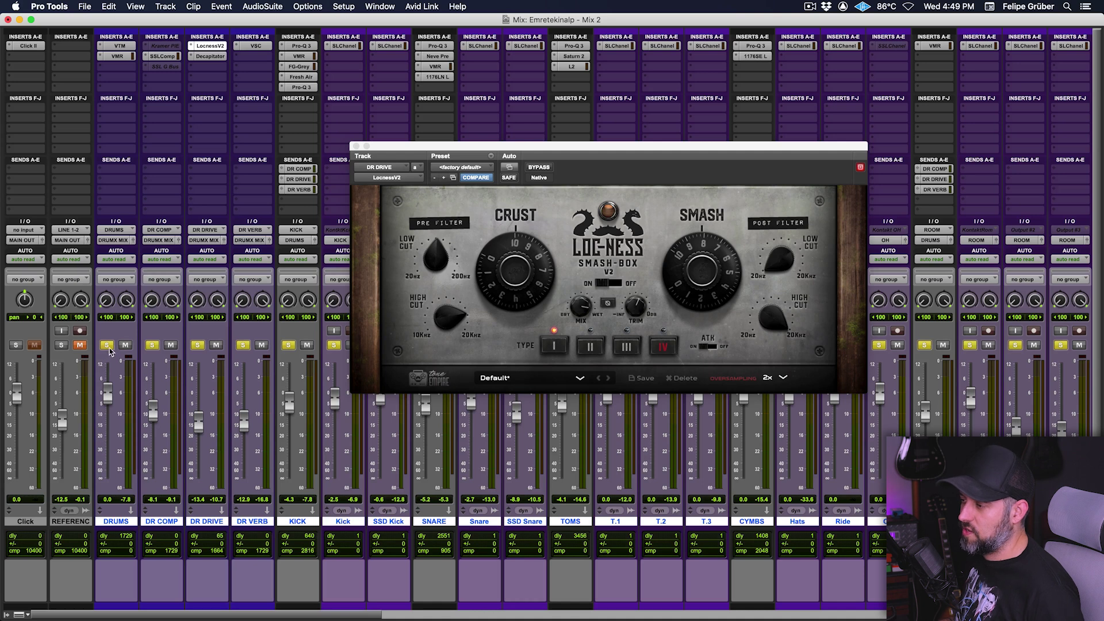
left_click(124, 345)
left_click(170, 345)
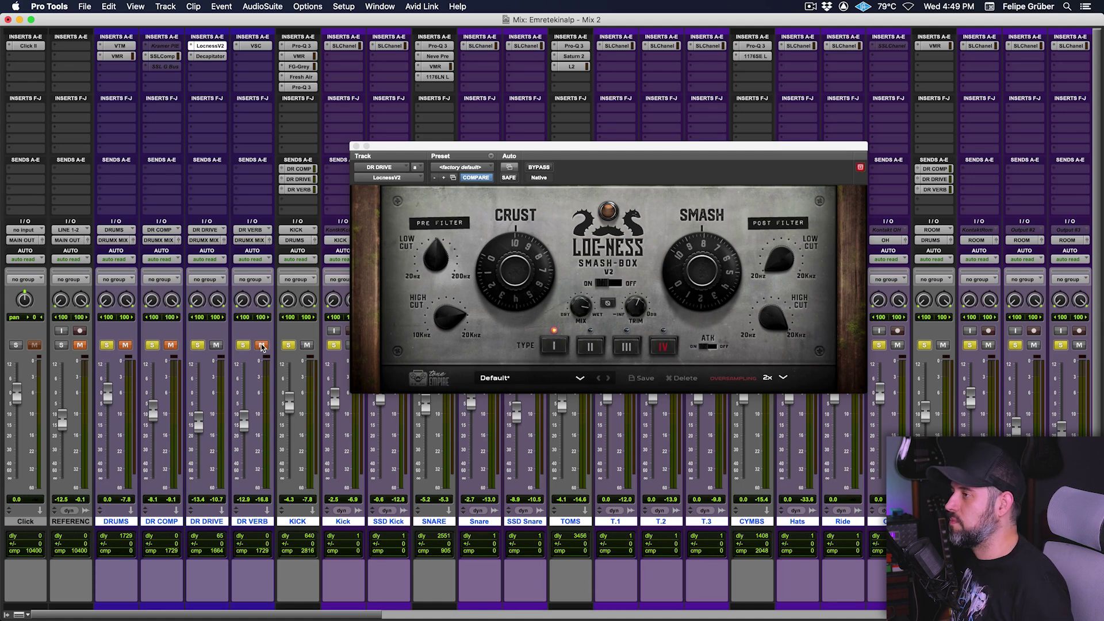
Bypass LocnessV2 on DR DRIVE, open its Decapitator, and raise the track's fader to -0.4 dB while playing the drums.
left_click(211, 47, "super")
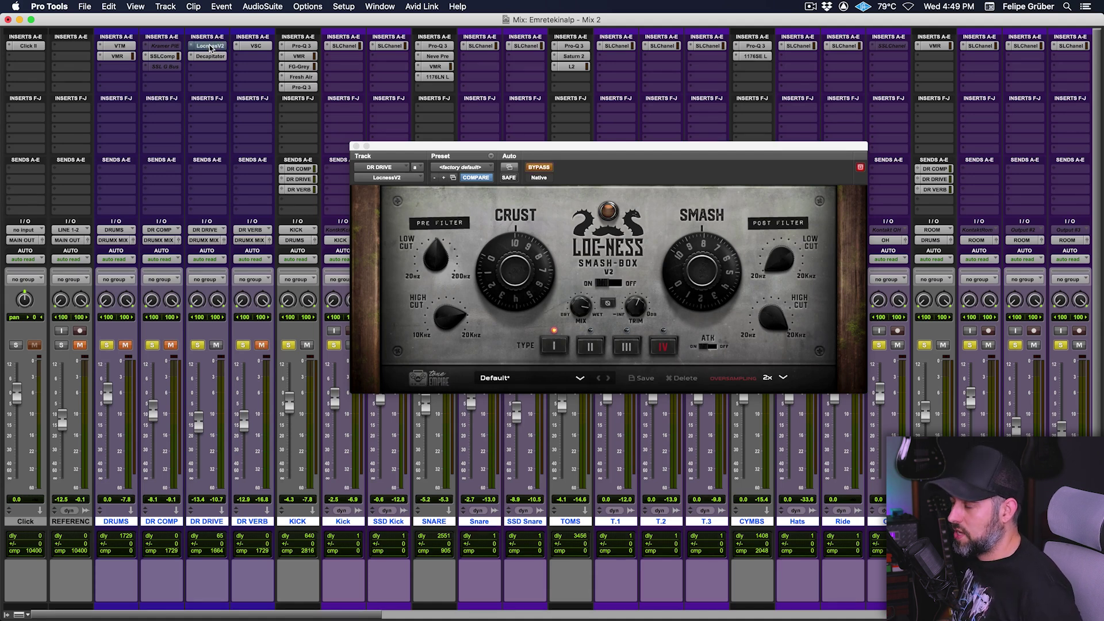
left_click(209, 56)
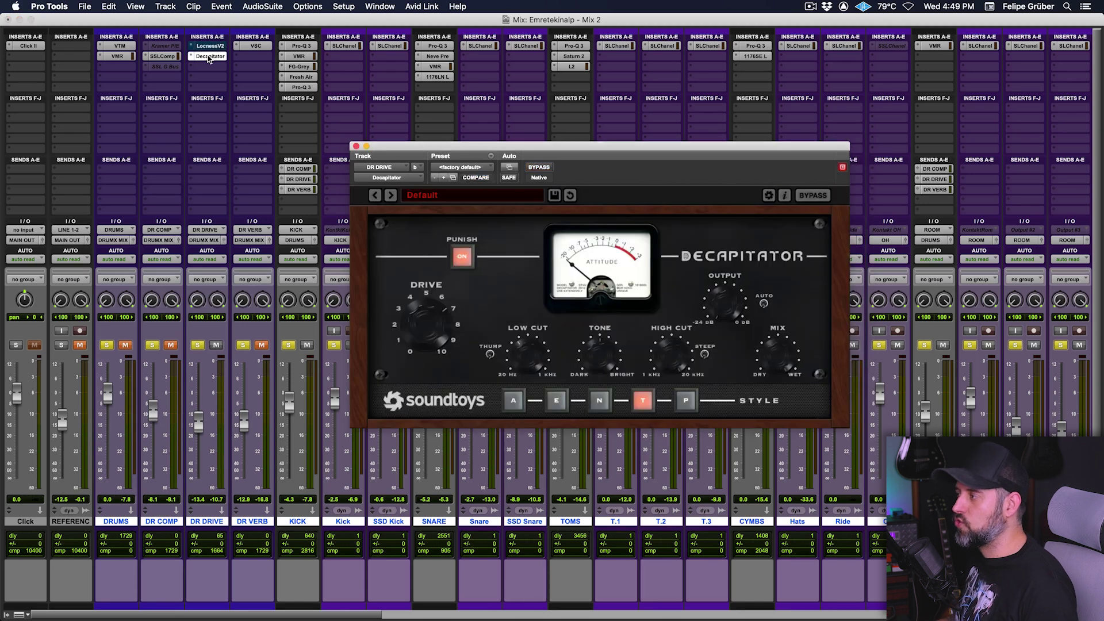
left_click_drag(423, 159, 548, 131)
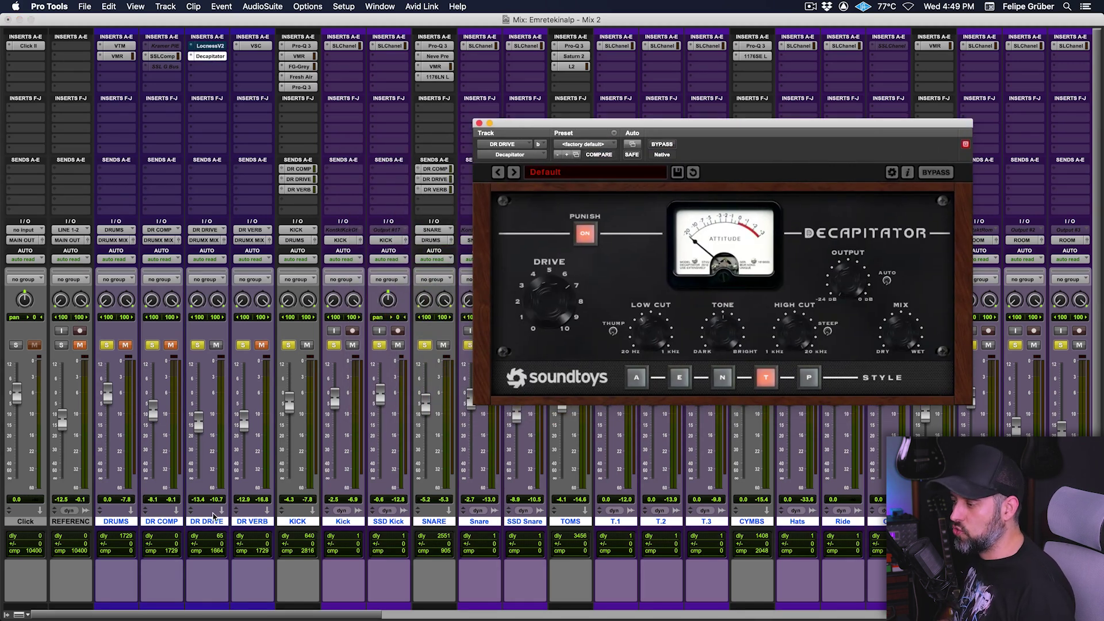
key("space")
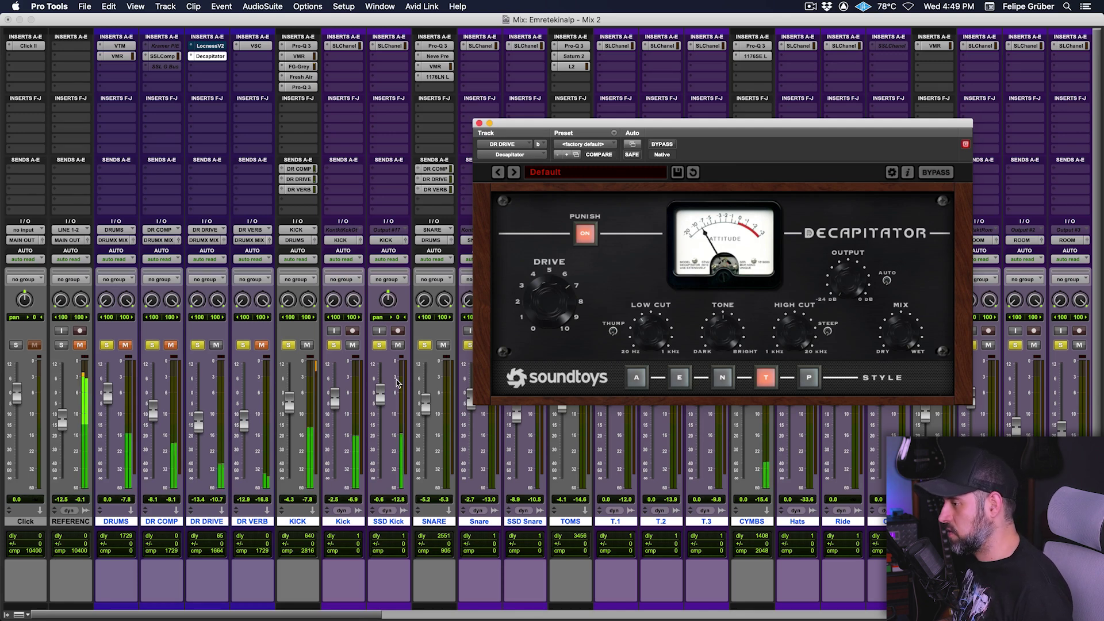
left_click_drag(198, 429, 200, 402)
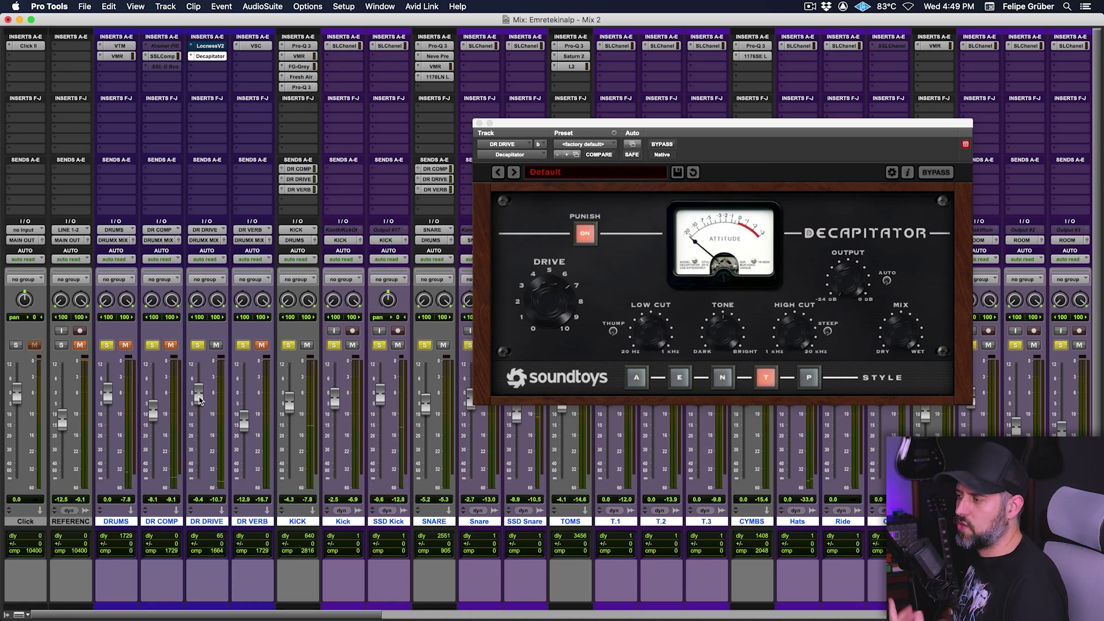
Bypass the Decapitator on DR DRIVE, listen to the drums through LocnessV2 instead, and close the plugin window.
left_click(209, 56, "super")
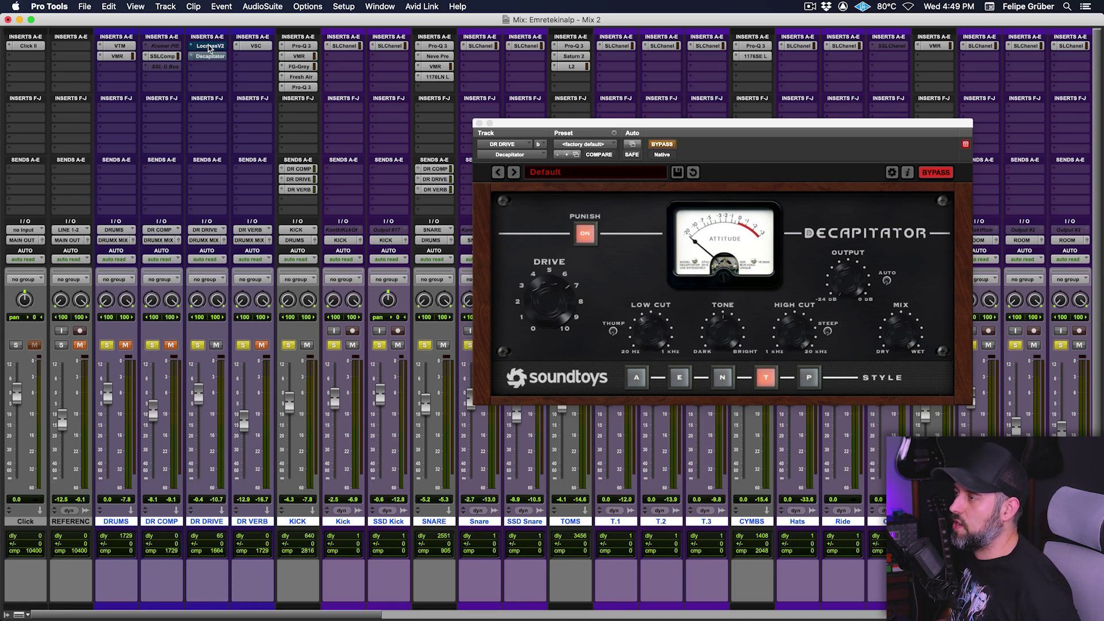
left_click(222, 47)
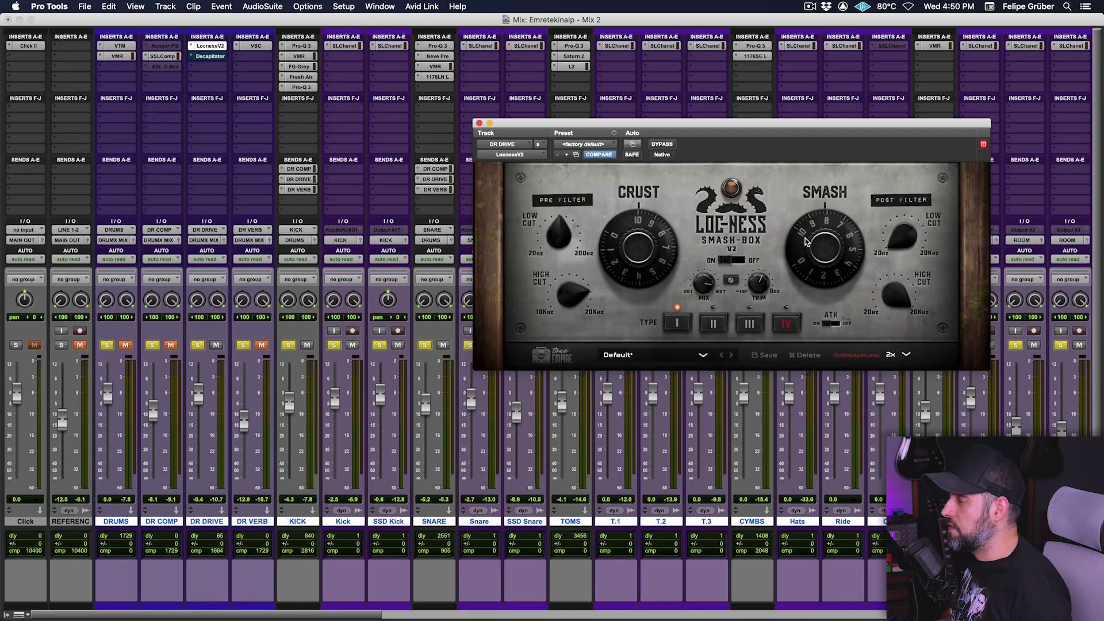
key("space")
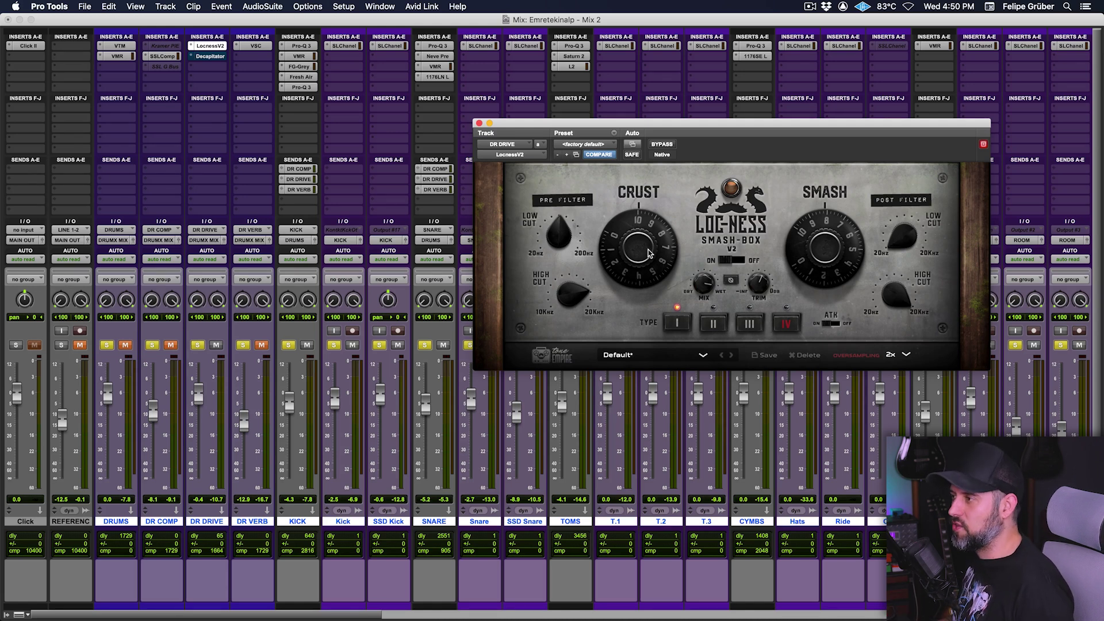
key("super+w")
Solo the V main 1 vocal track and insert LocnessV2 in its first free insert slot.
scroll(536, 275, "right", 15)
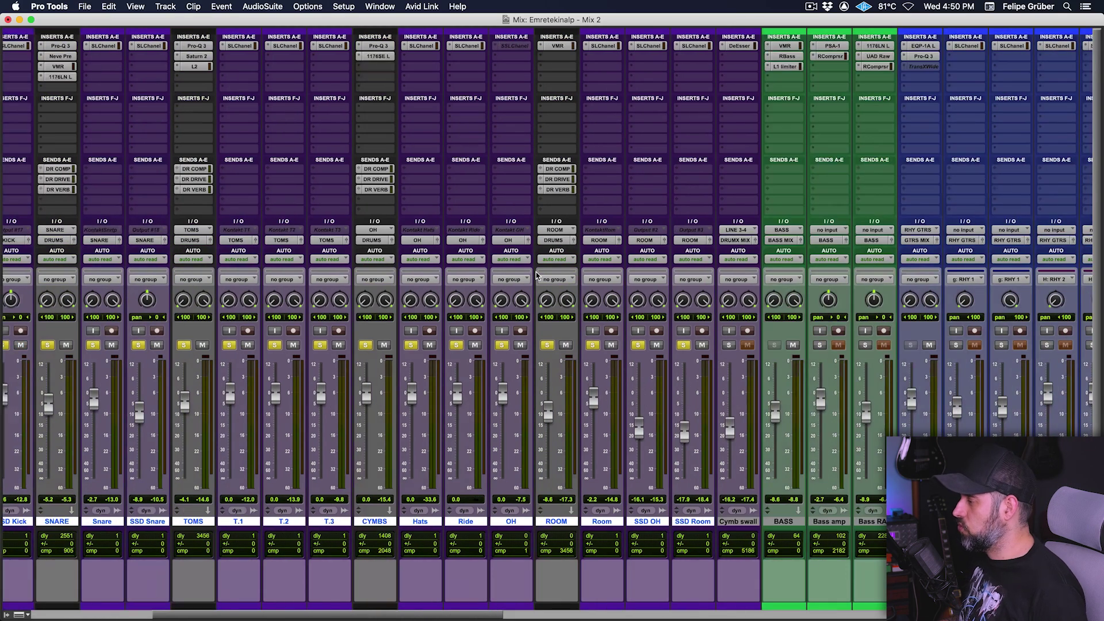
scroll(536, 274, "right", 12)
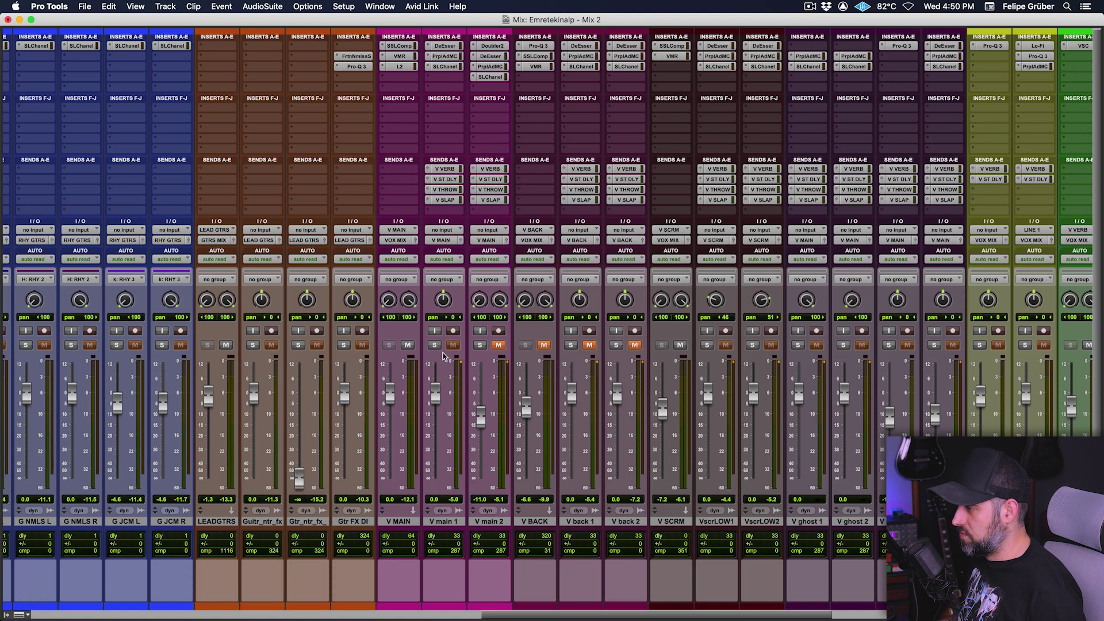
left_click(434, 345)
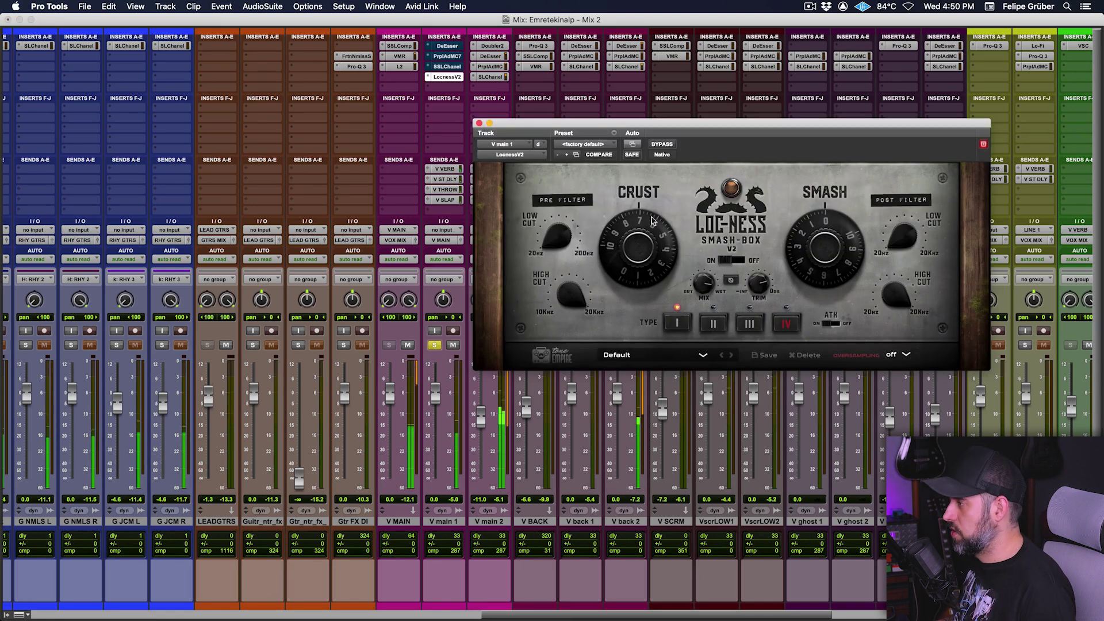
Set Crust and Smash to 10 in the V main 1 LocnessV2 and try saturation Type III and Type II.
left_click_drag(652, 222, 655, 207)
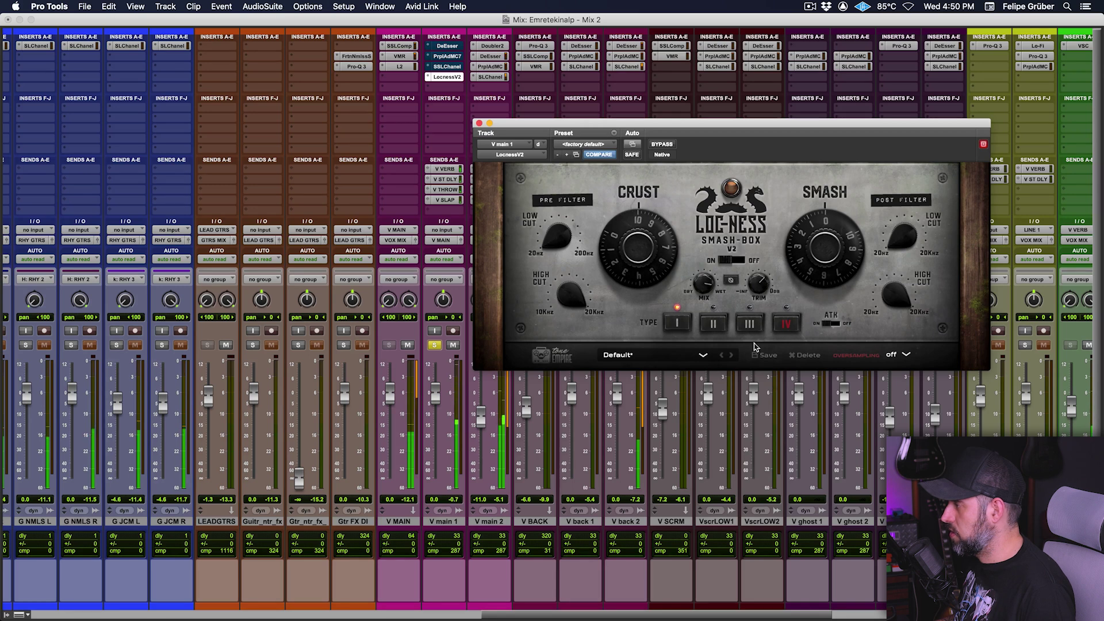
left_click_drag(822, 266, 833, 109)
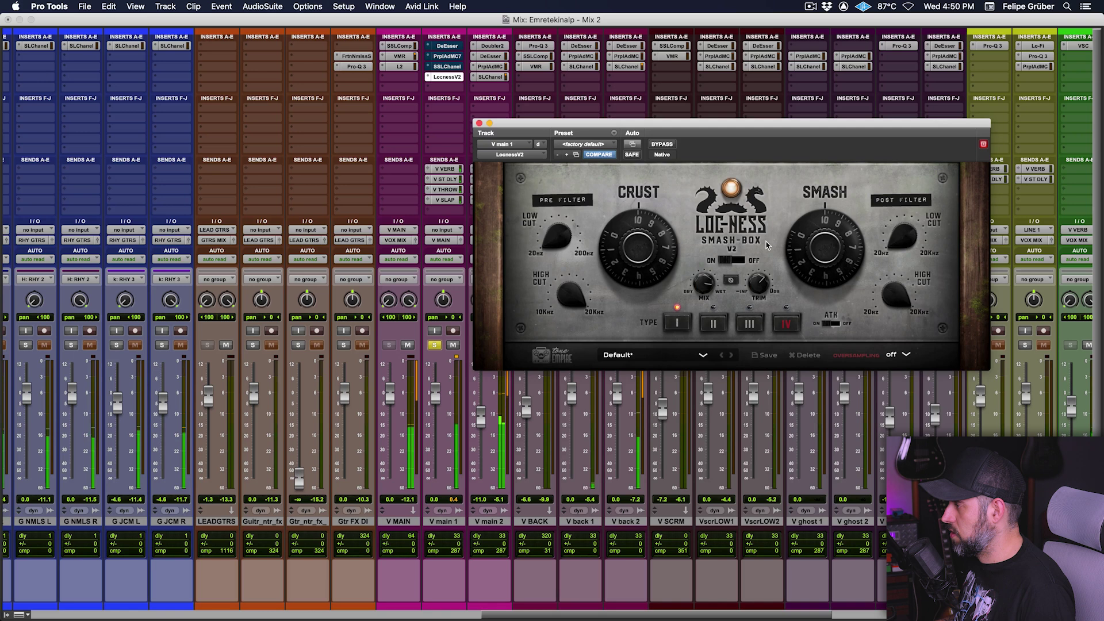
left_click(749, 323)
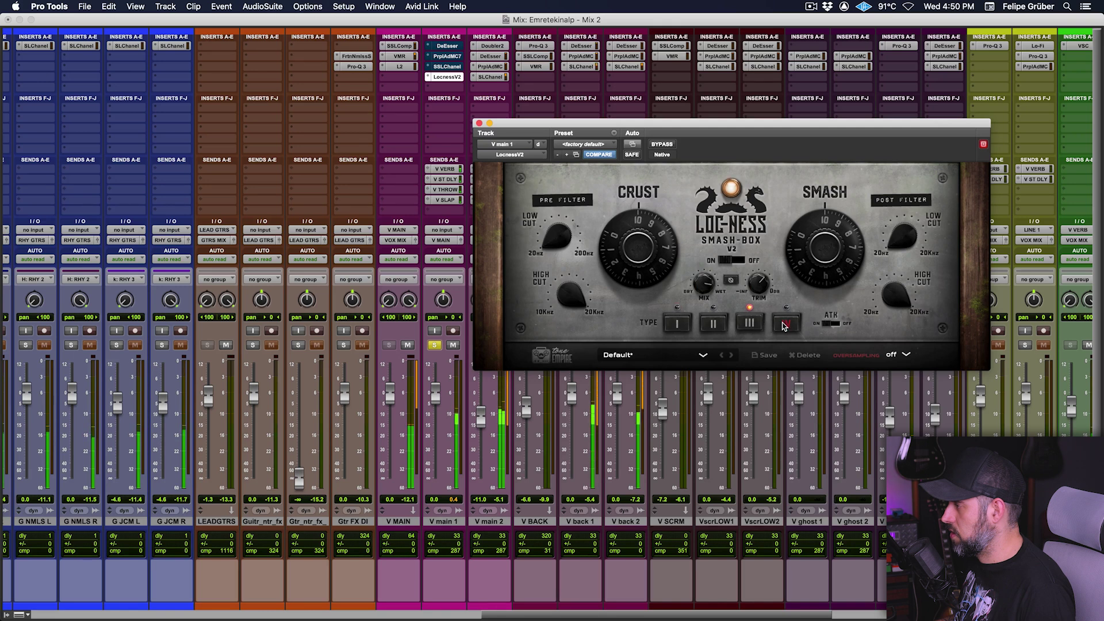
left_click(713, 324)
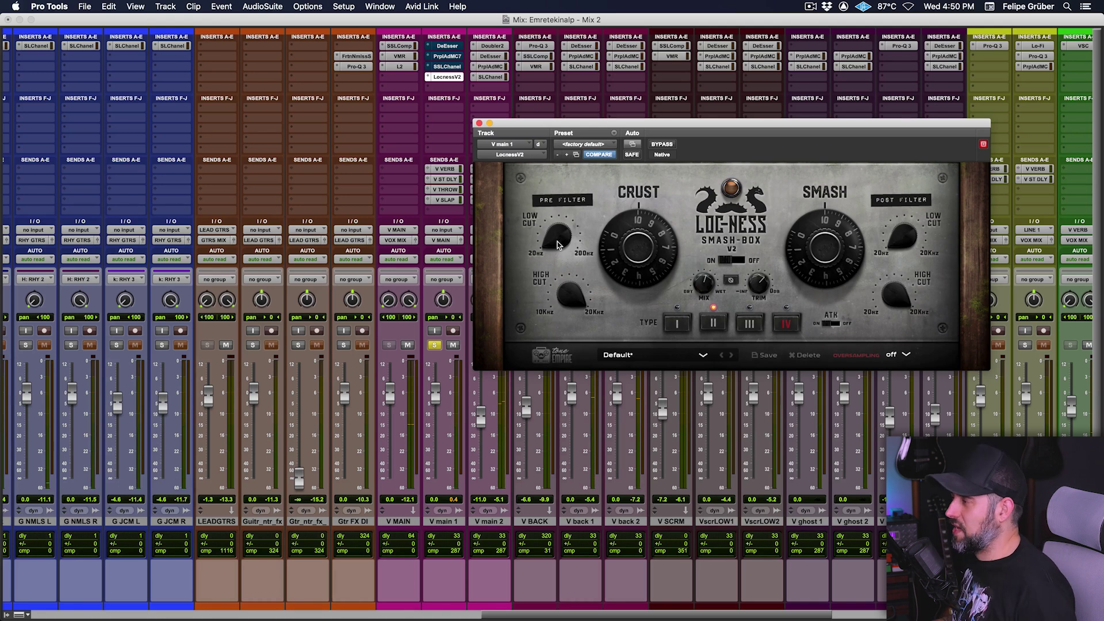
Adjust the low and high cuts of LocnessV2's pre and post filters and compare the vocal with it bypassed and active.
left_click_drag(556, 245, 552, 153)
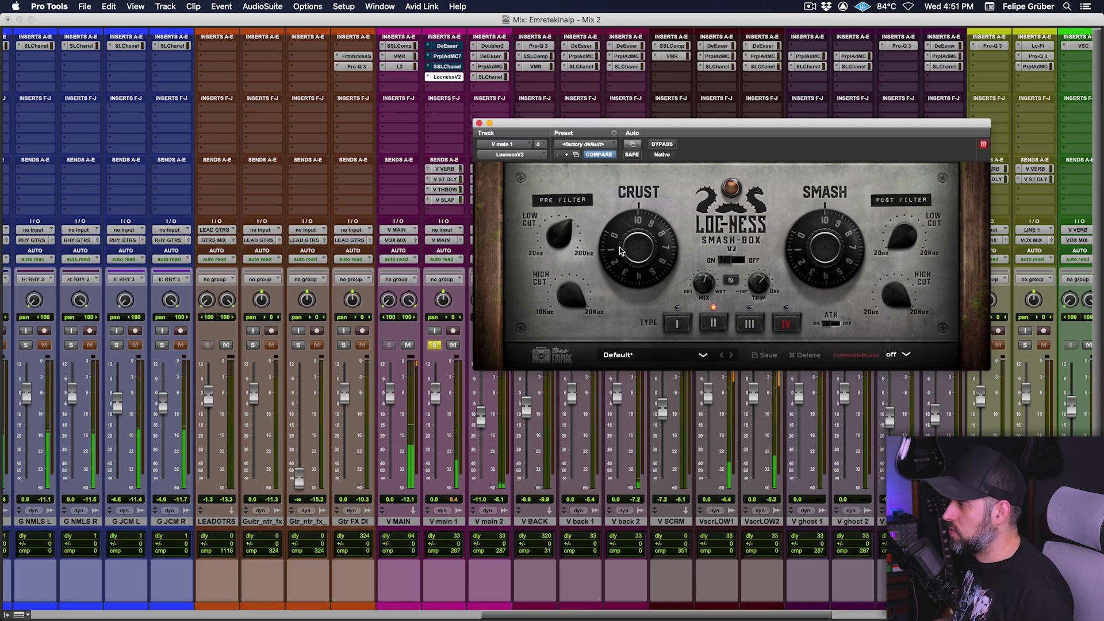
mouse_move(570, 321)
left_mouse_down()
mouse_move(571, 351)
mouse_move(572, 300)
left_mouse_up()
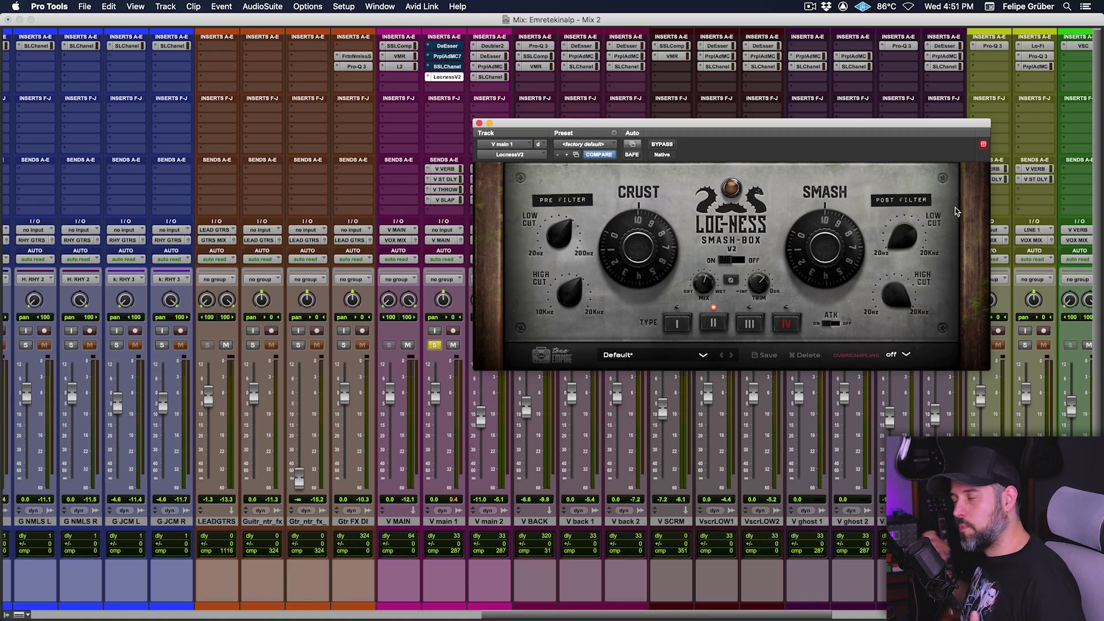
left_click_drag(901, 236, 895, 183)
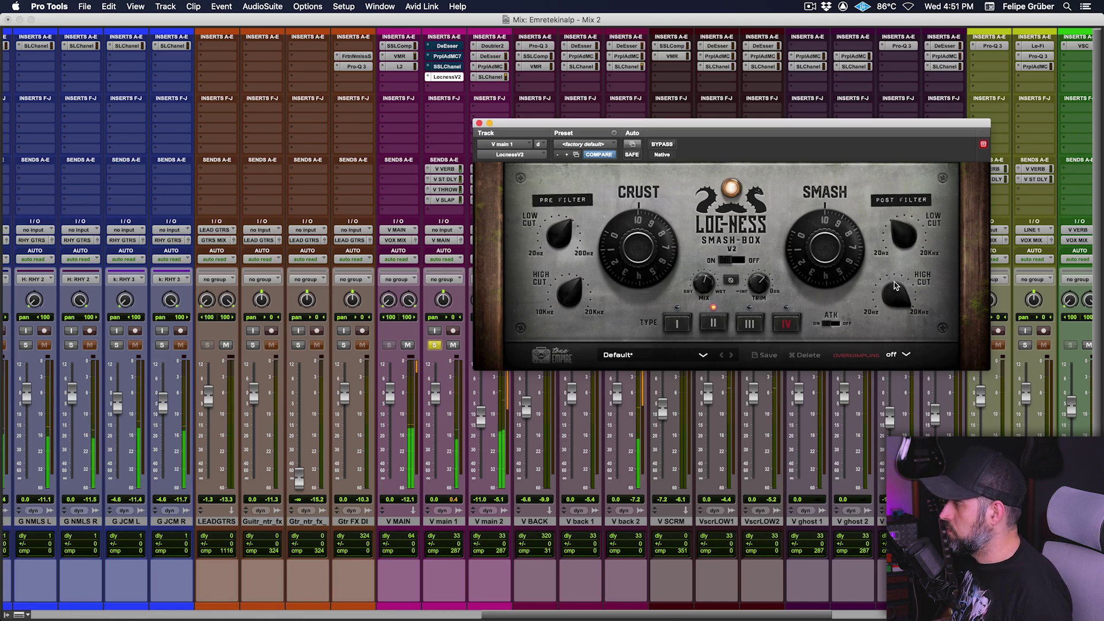
left_click_drag(895, 286, 895, 310)
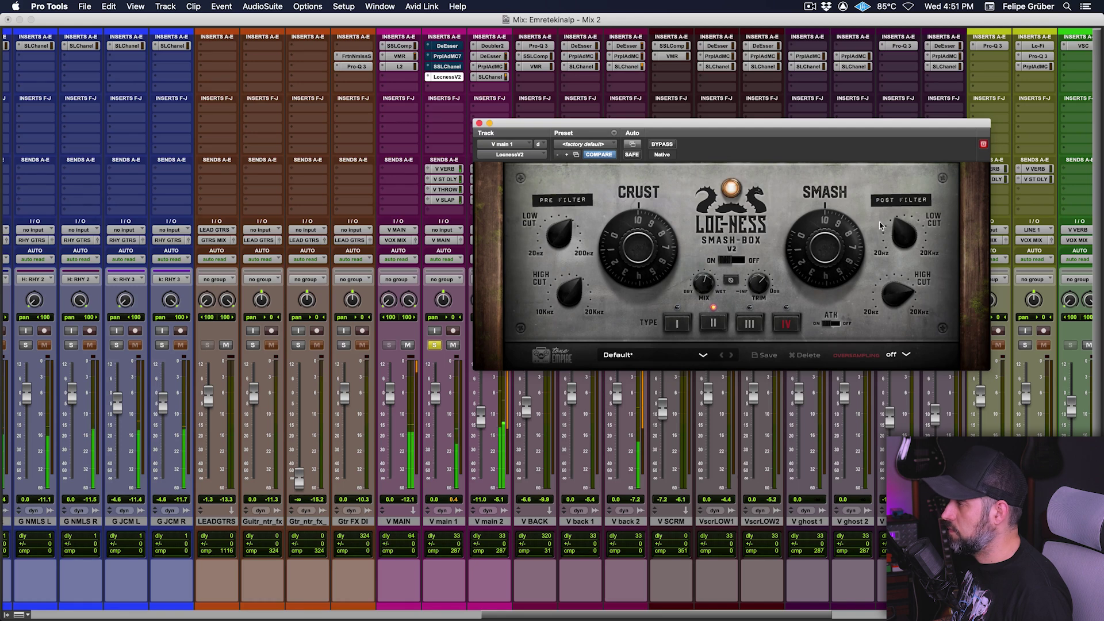
left_click(661, 144)
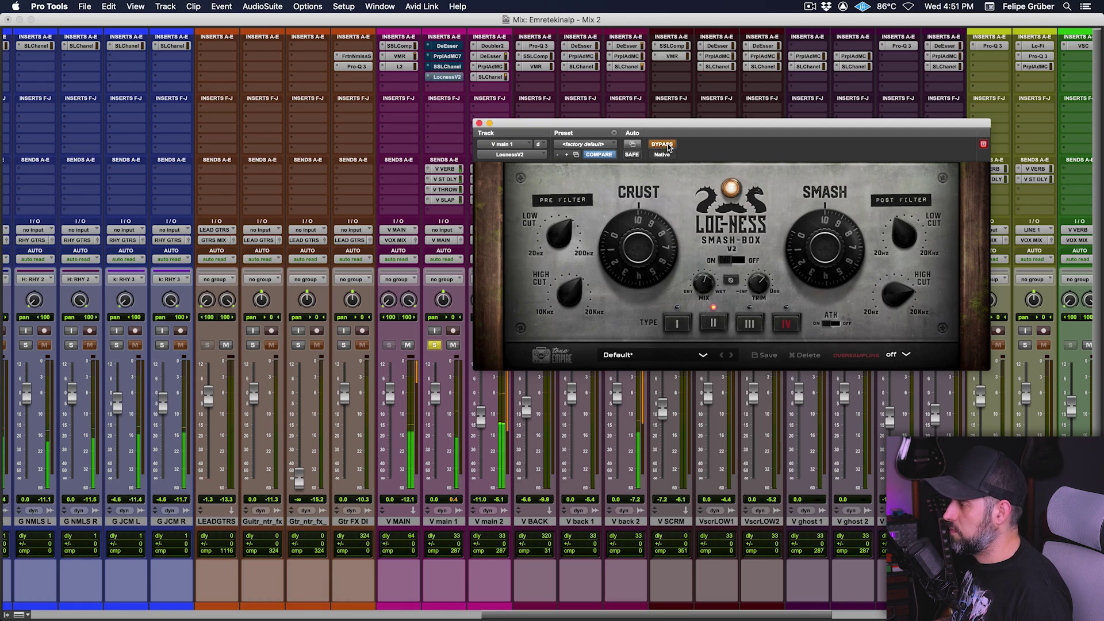
left_click(667, 145)
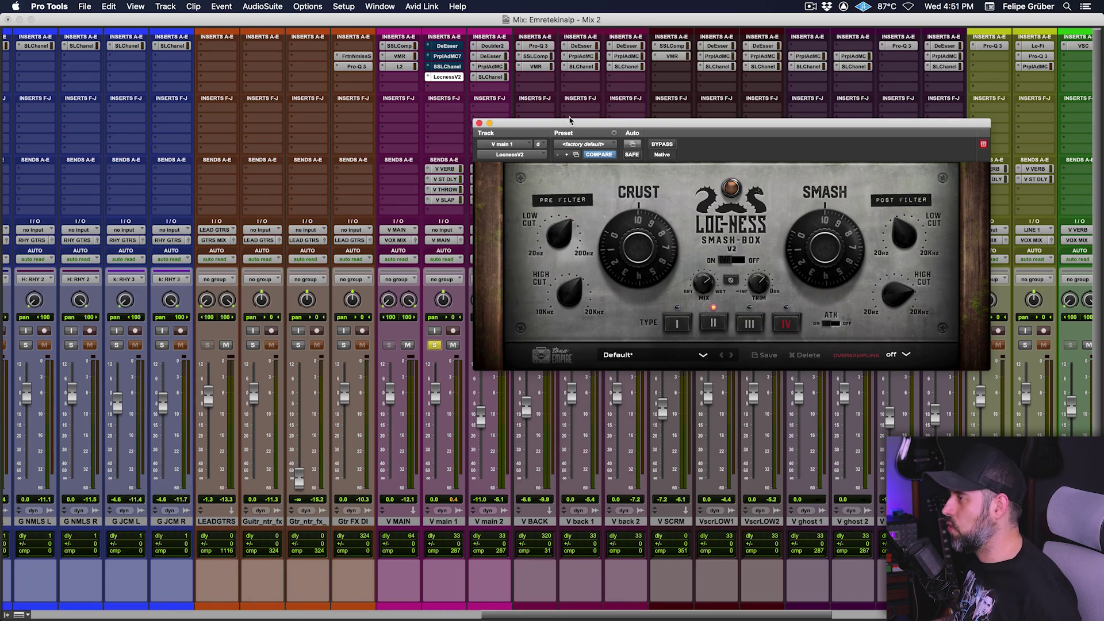
Remove LocnessV2 from V main 1, close its empty plugin window, and unsolo the track.
left_click(430, 79)
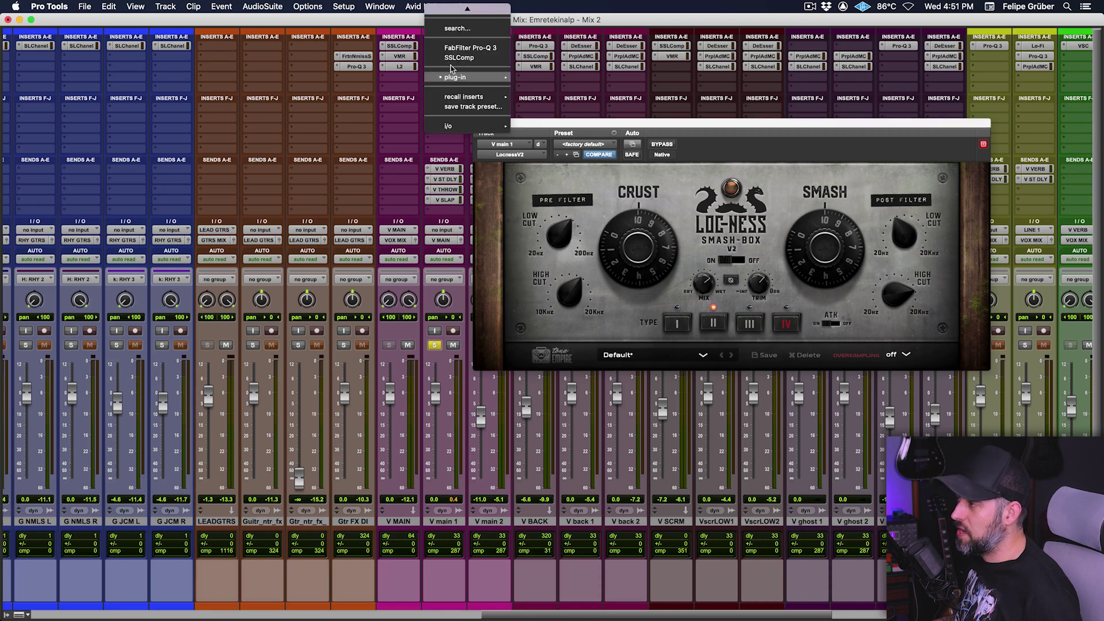
left_click(461, 12)
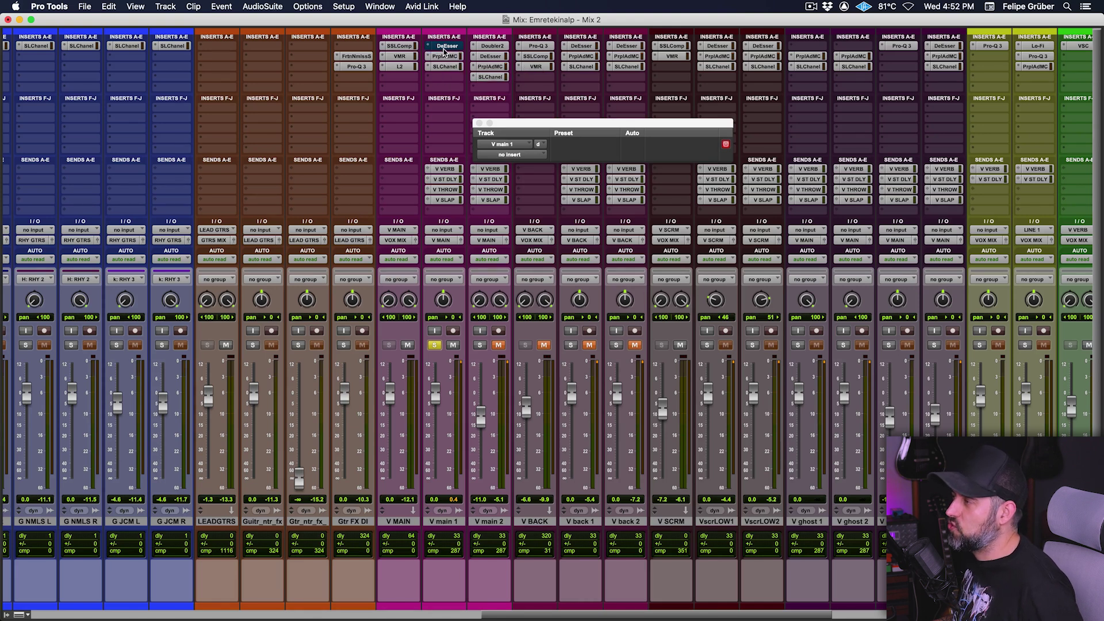
left_click(479, 123)
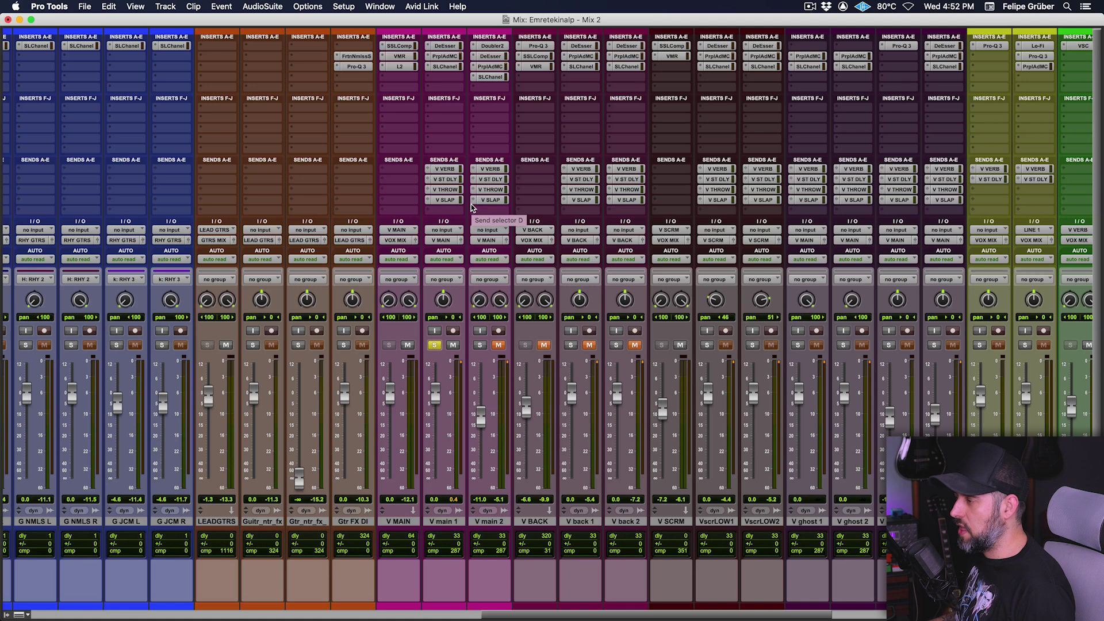
left_click(434, 345)
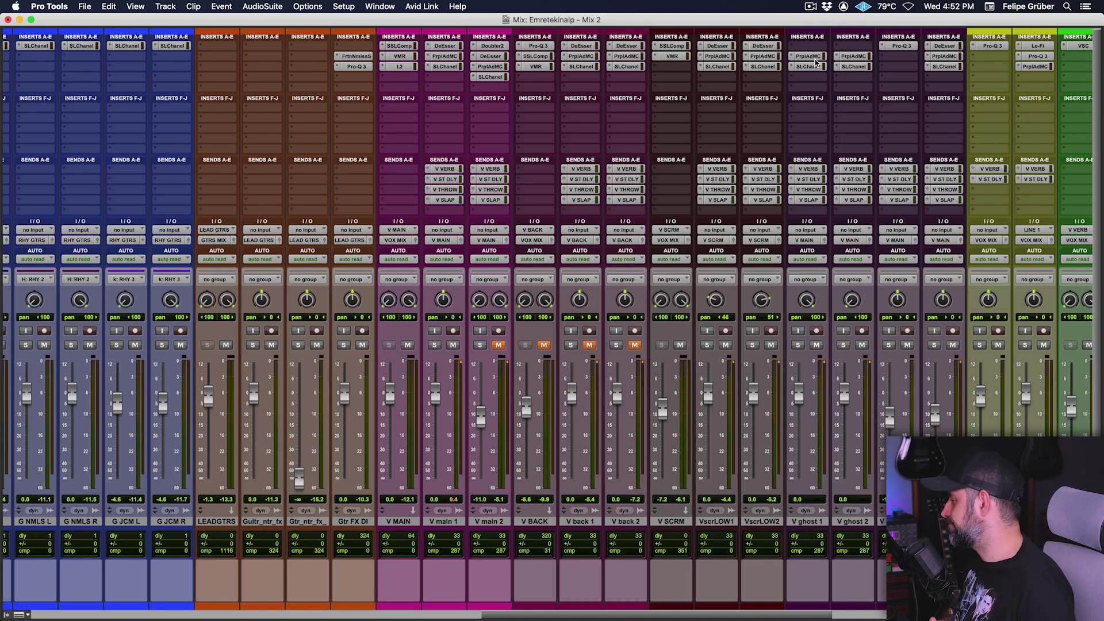
Open the UAD Pultec EQP-1A Legacy on the RHY GTRS track and reposition its window.
scroll(515, 311, "left", 15)
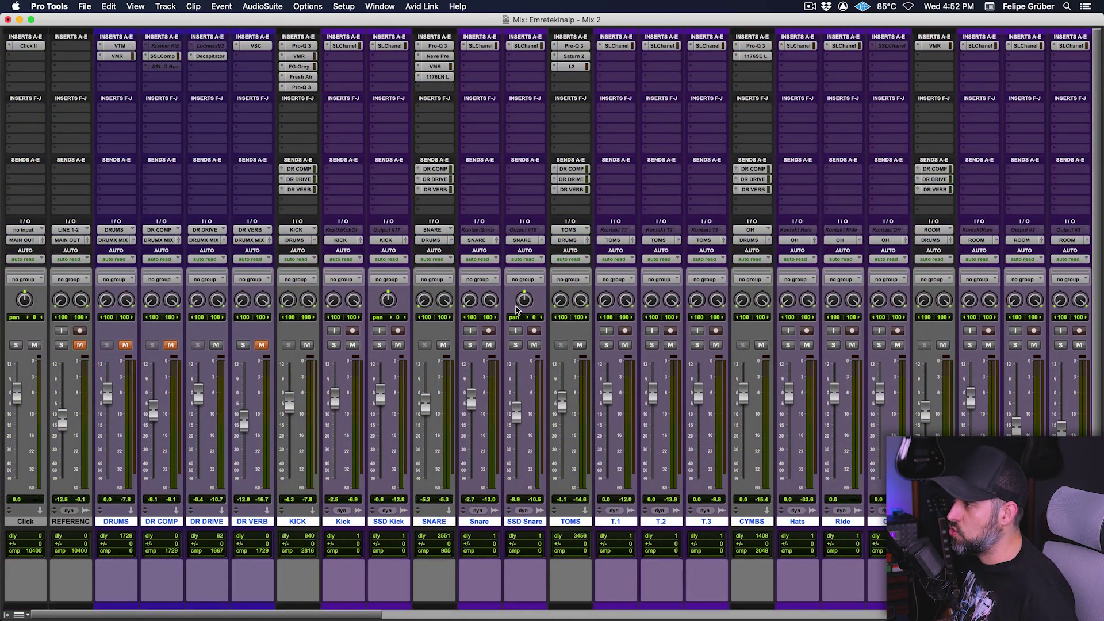
scroll(680, 262, "right", 4)
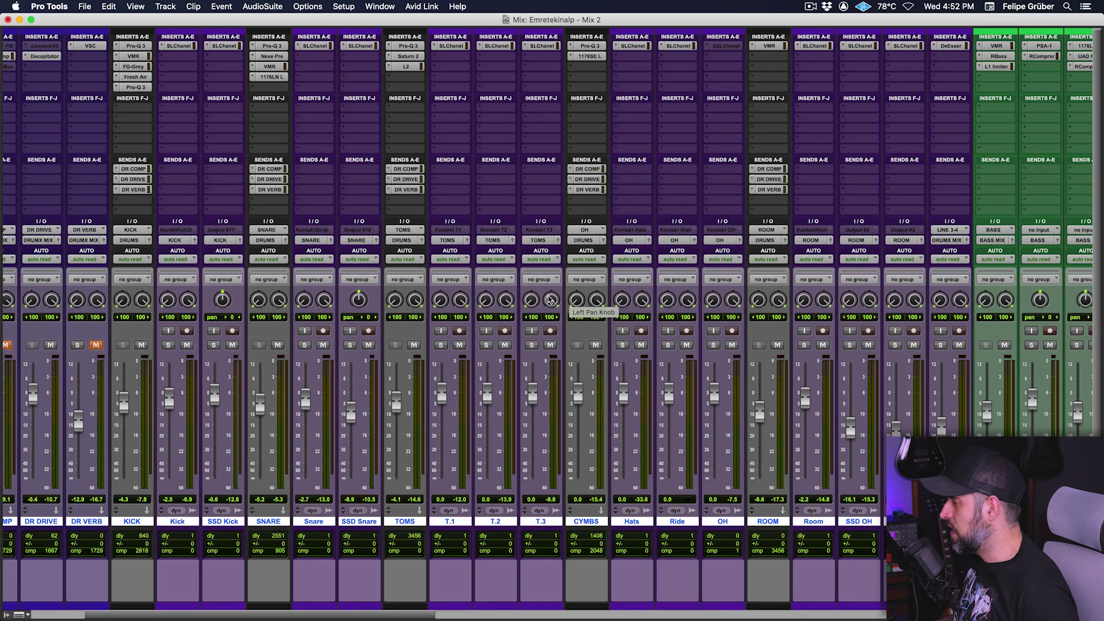
scroll(549, 299, "right", 15)
left_click(470, 46)
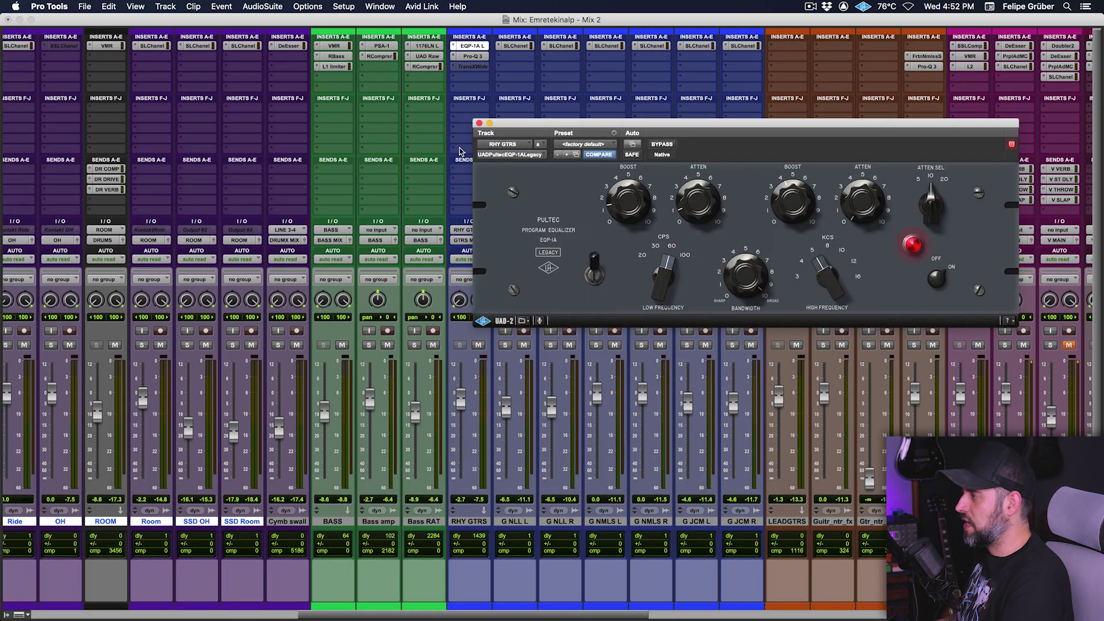
left_click_drag(748, 124, 638, 138)
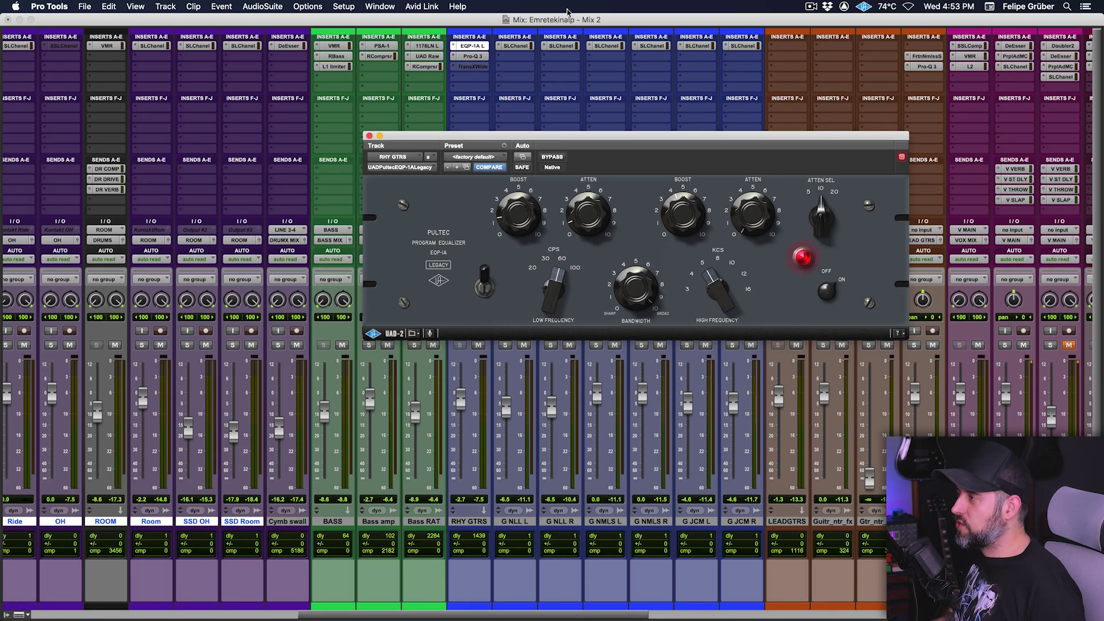
Insert the stereo PuigTec EQP1A in the free slot after the existing plugins on the RHY GTRS track.
left_click(476, 84)
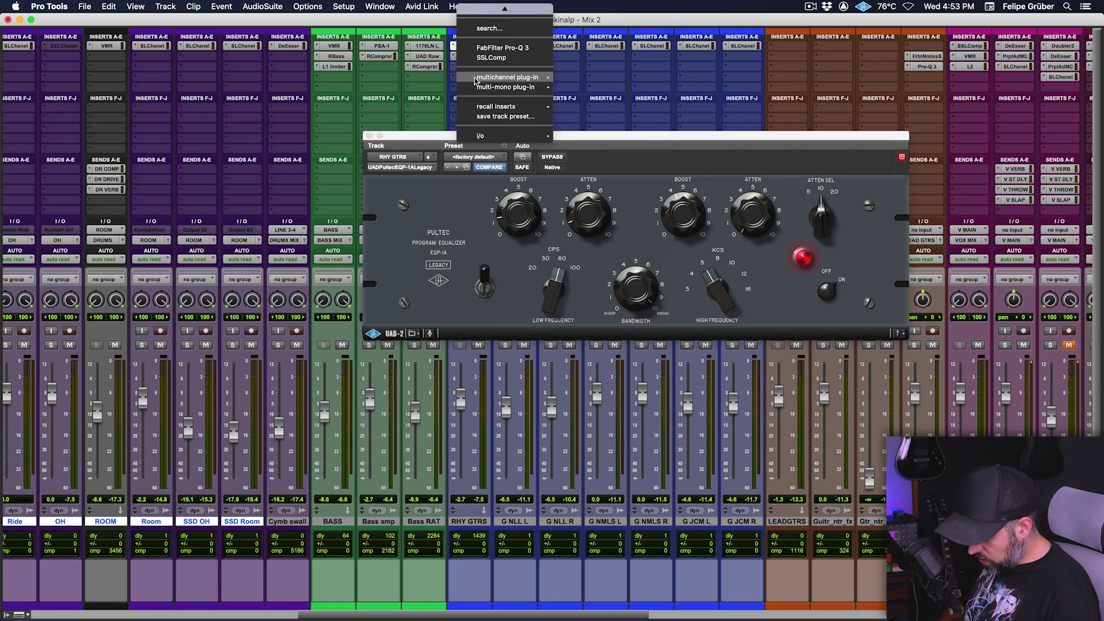
type("pul")
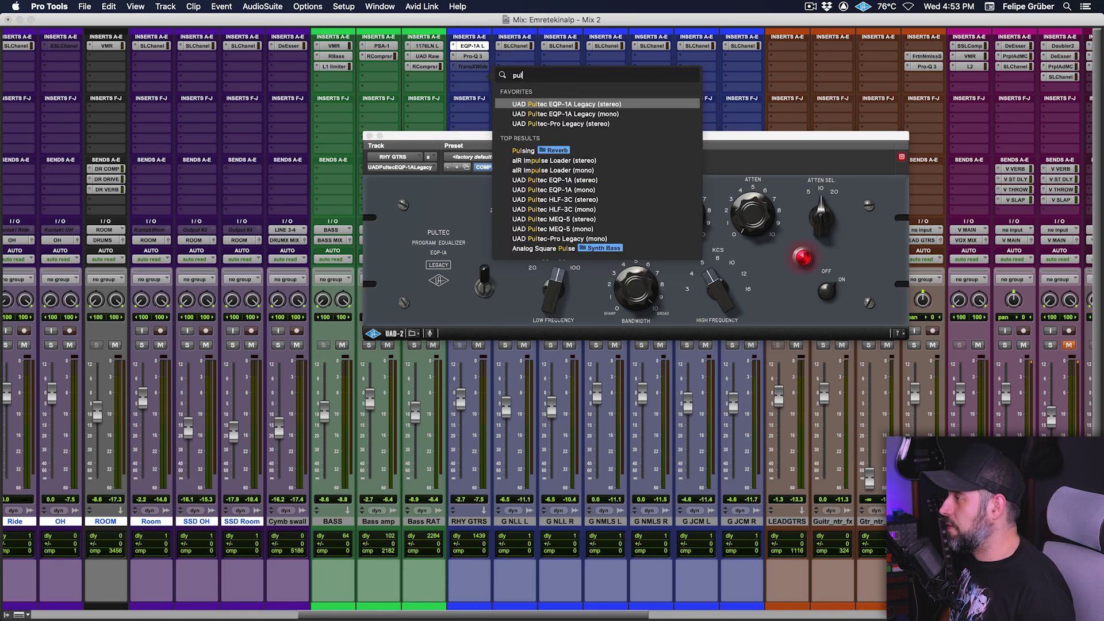
key("BackSpace")
type("ig")
key("Down")
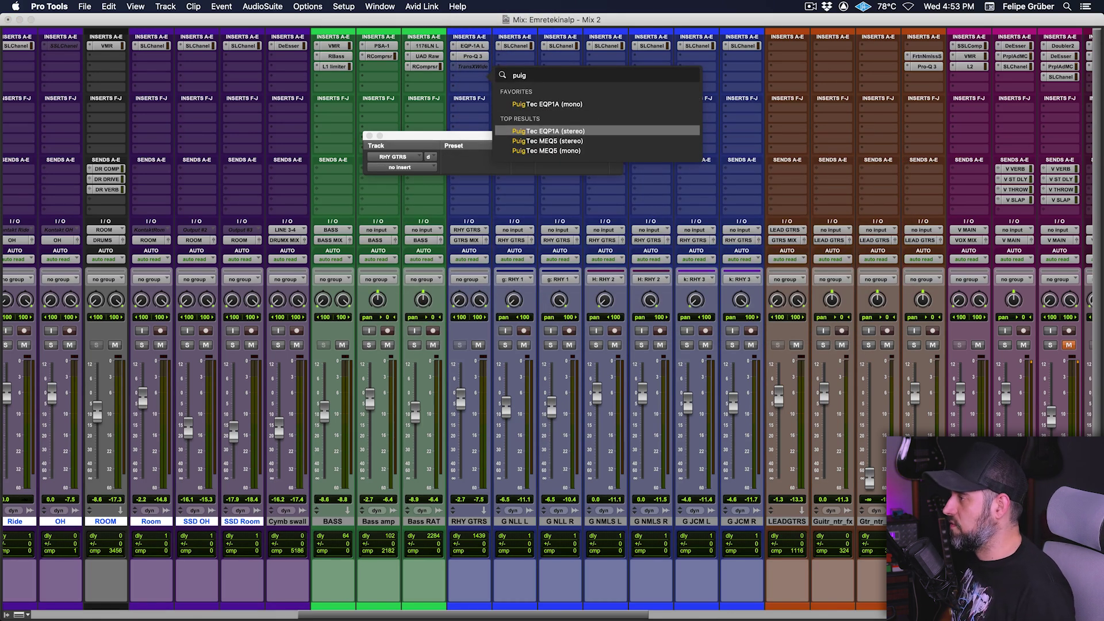
key("Return")
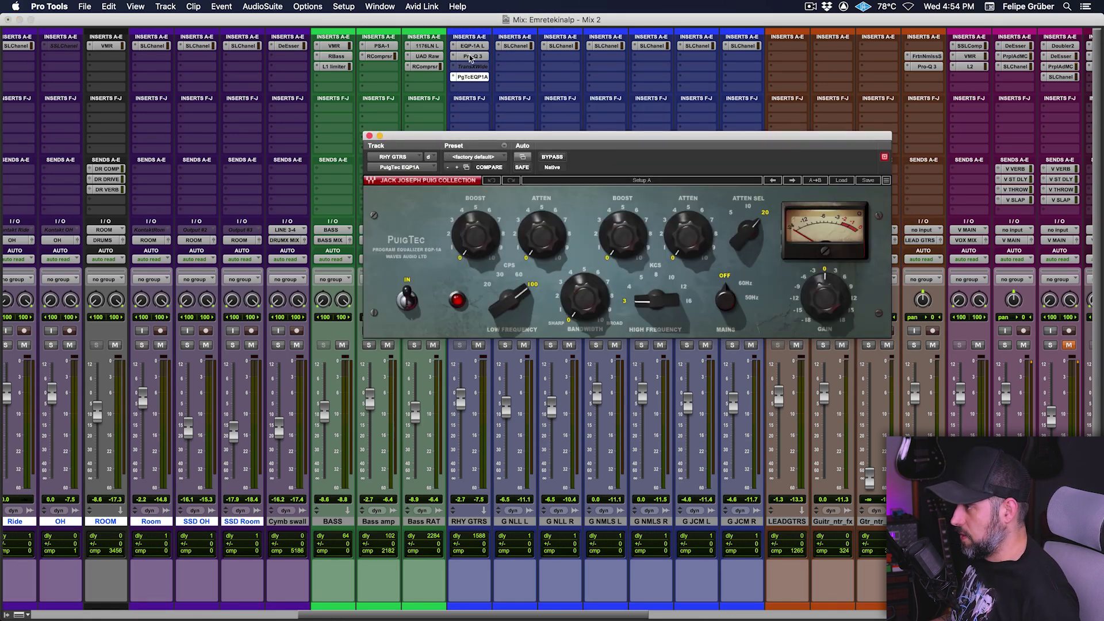
Remove TransXWide from RHY GTRS and place the PuigTec EQP1A directly after the Pultec EQP-1A.
left_click(453, 70)
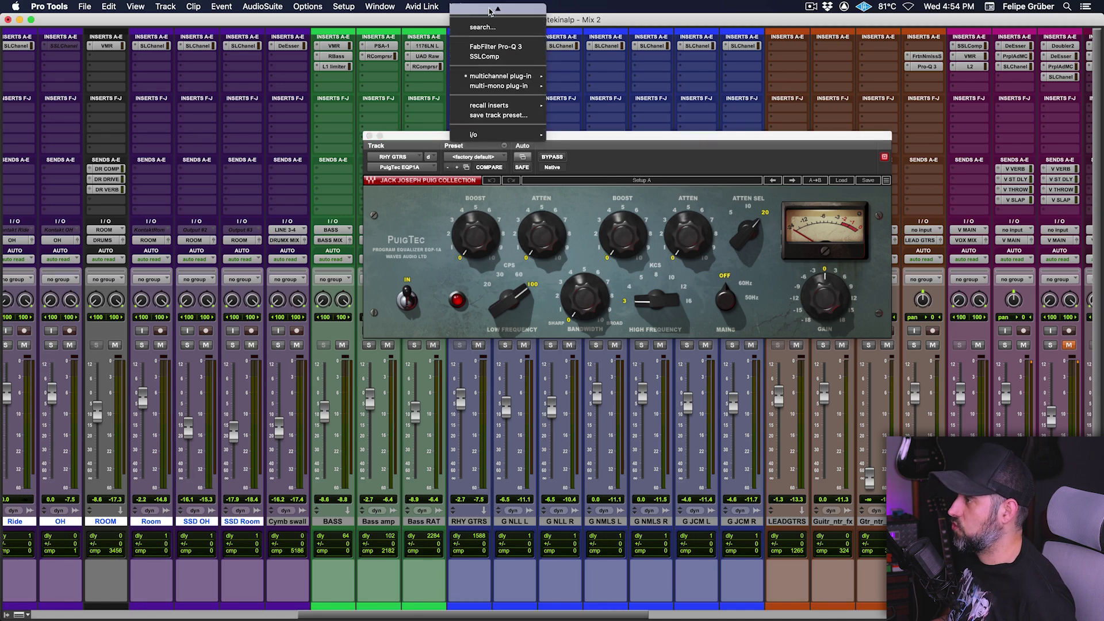
left_click(497, 59)
mouse_move(480, 56)
left_mouse_down()
mouse_move(479, 66)
mouse_move(472, 53)
left_mouse_up()
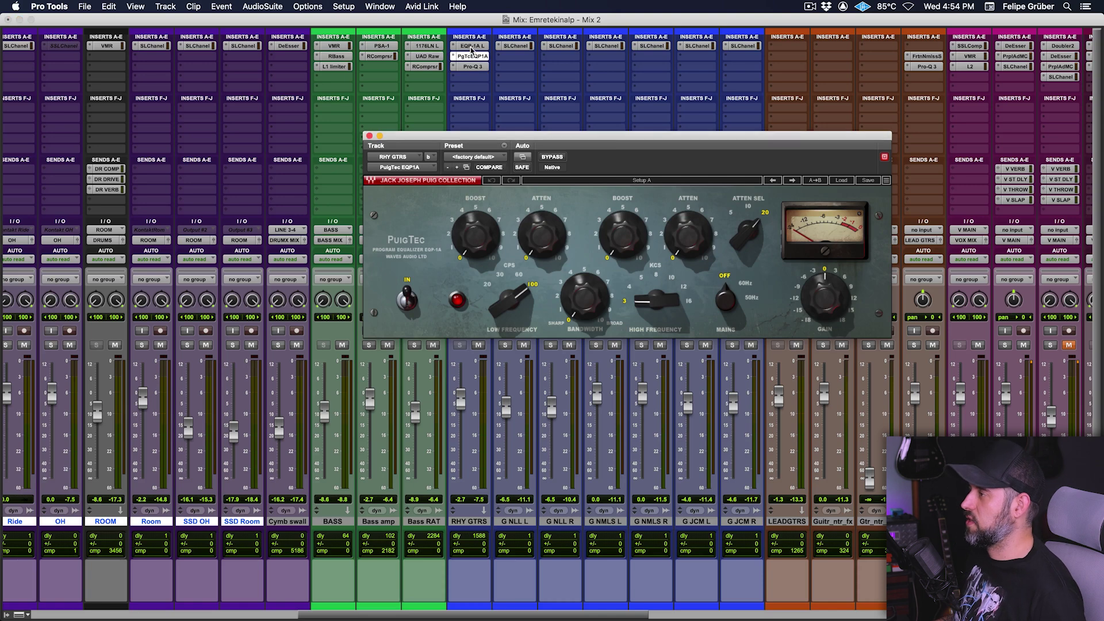
Open the UAD Pultec EQP-1A Legacy on RHY GTRS and compare the soloed guitars with it bypassed and active.
left_click(470, 47)
left_click_drag(608, 143, 690, 213)
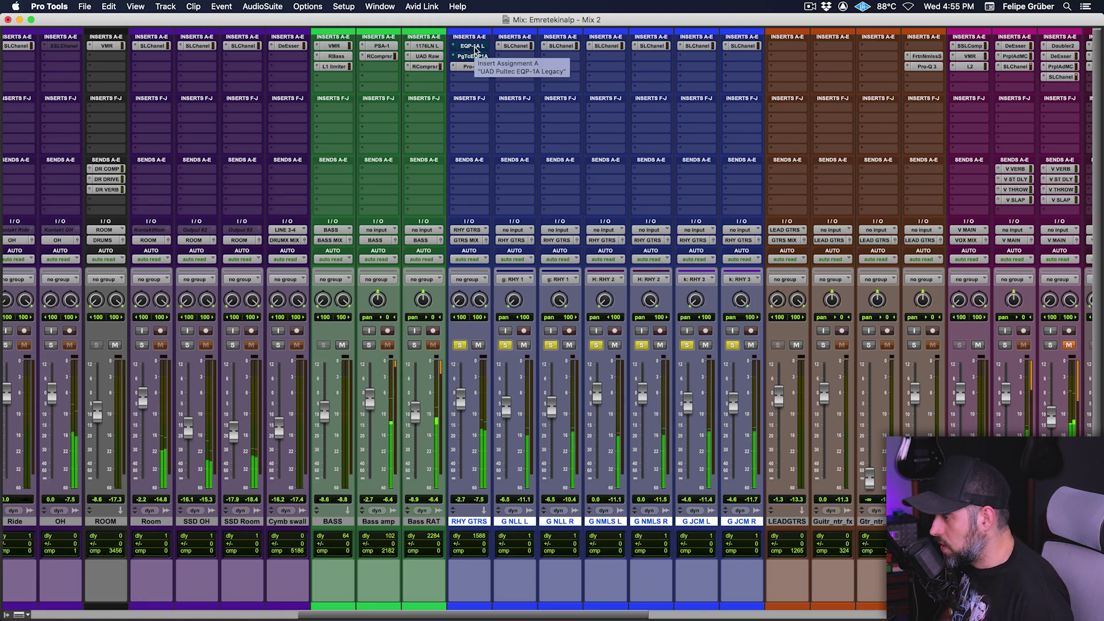
left_click(474, 49)
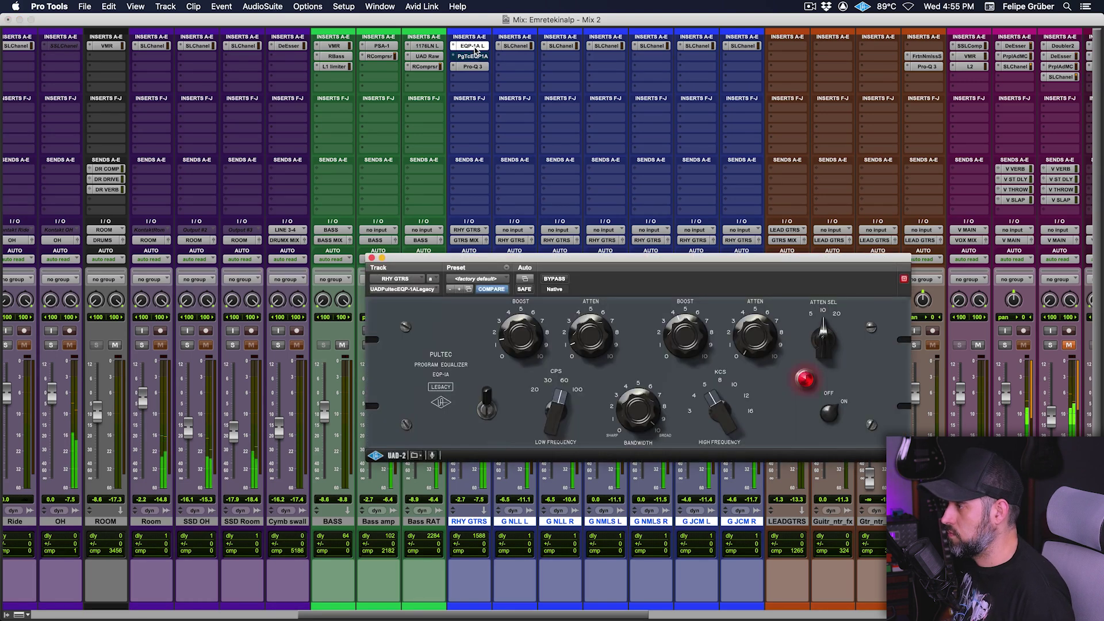
left_click(554, 280)
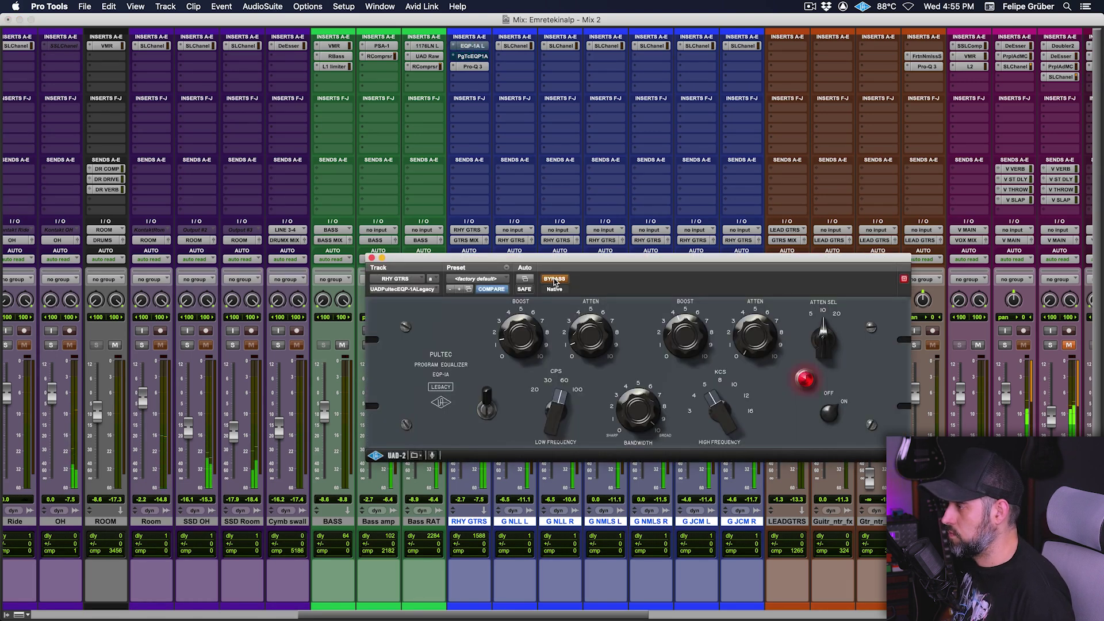
left_click(554, 282)
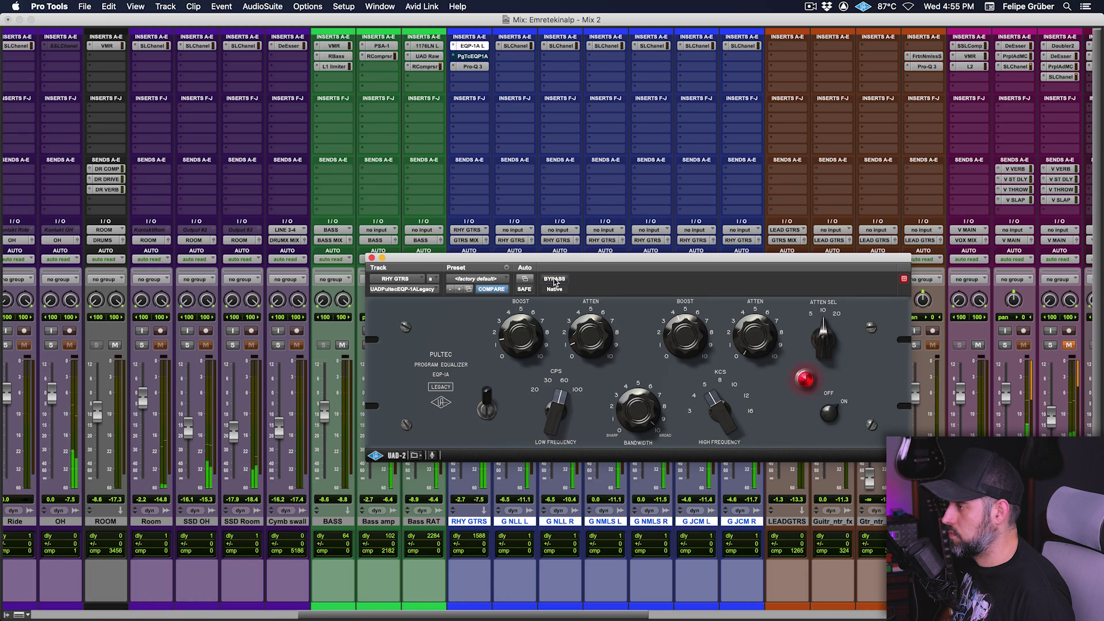
left_click(554, 281)
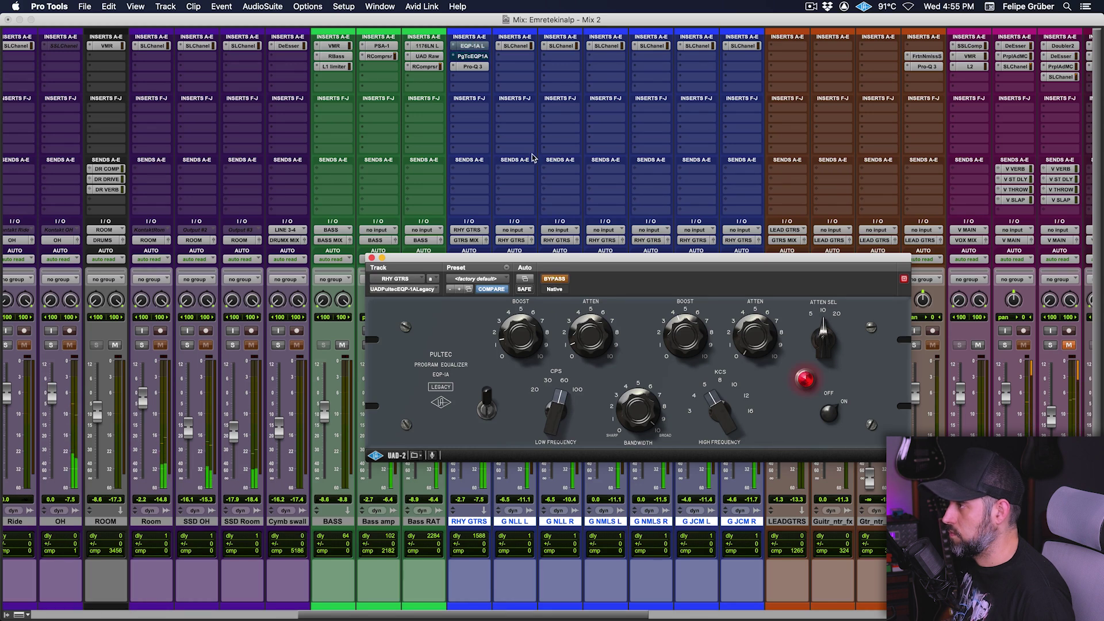
Compare the rhythm guitars with the PuigTec EQP1A bypassed and active, and make the plugin inactive on RHY GTRS.
left_click(470, 57)
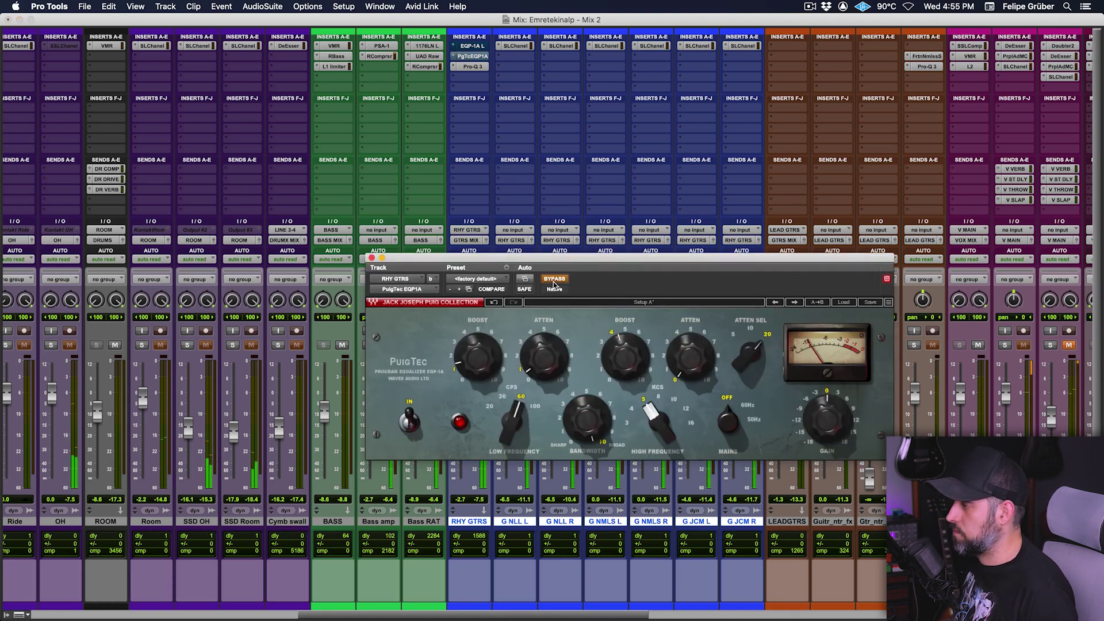
left_click(553, 280)
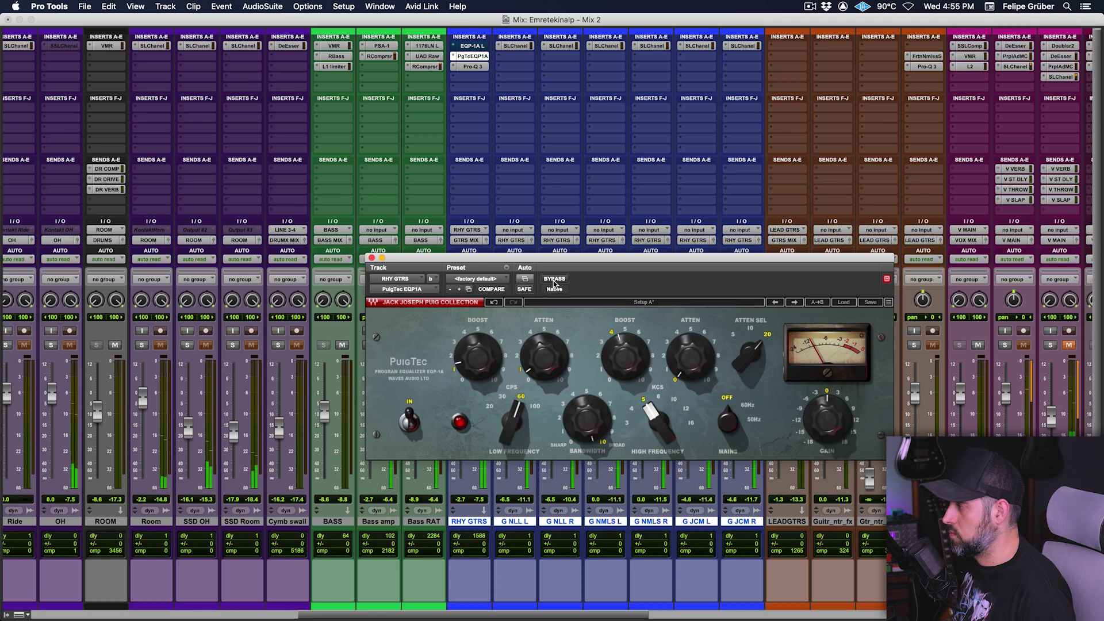
left_click(553, 280)
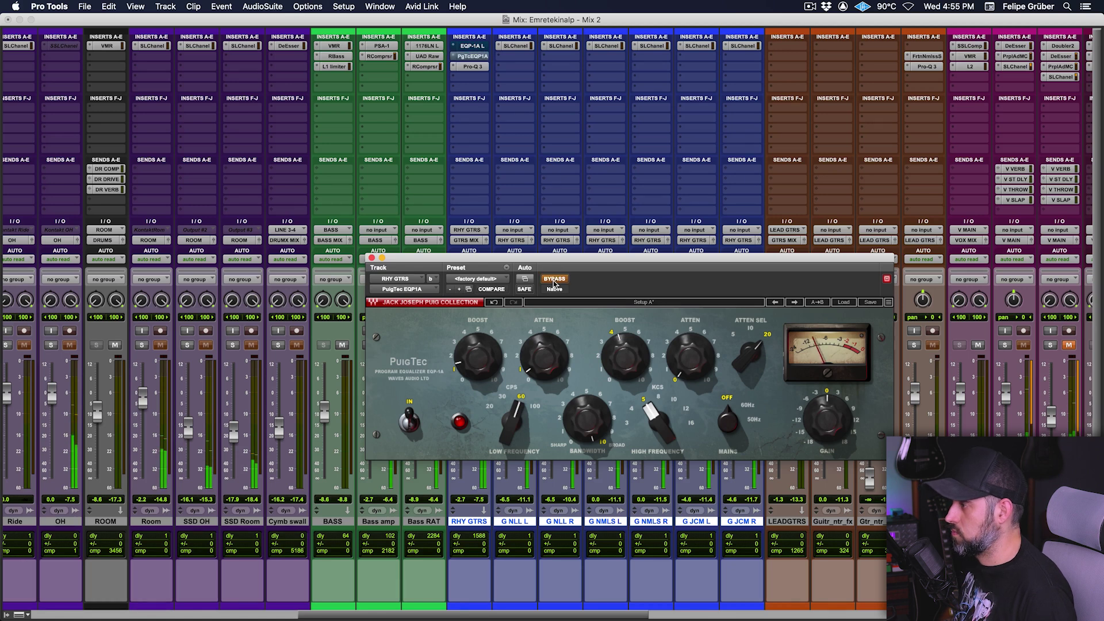
left_click(553, 280)
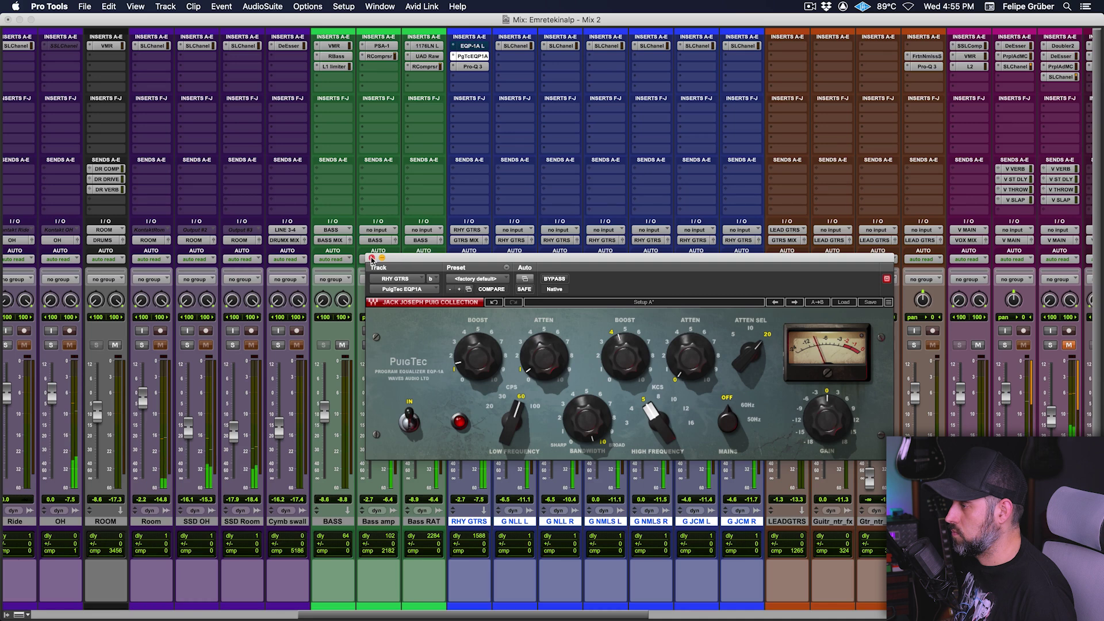
left_click(474, 57)
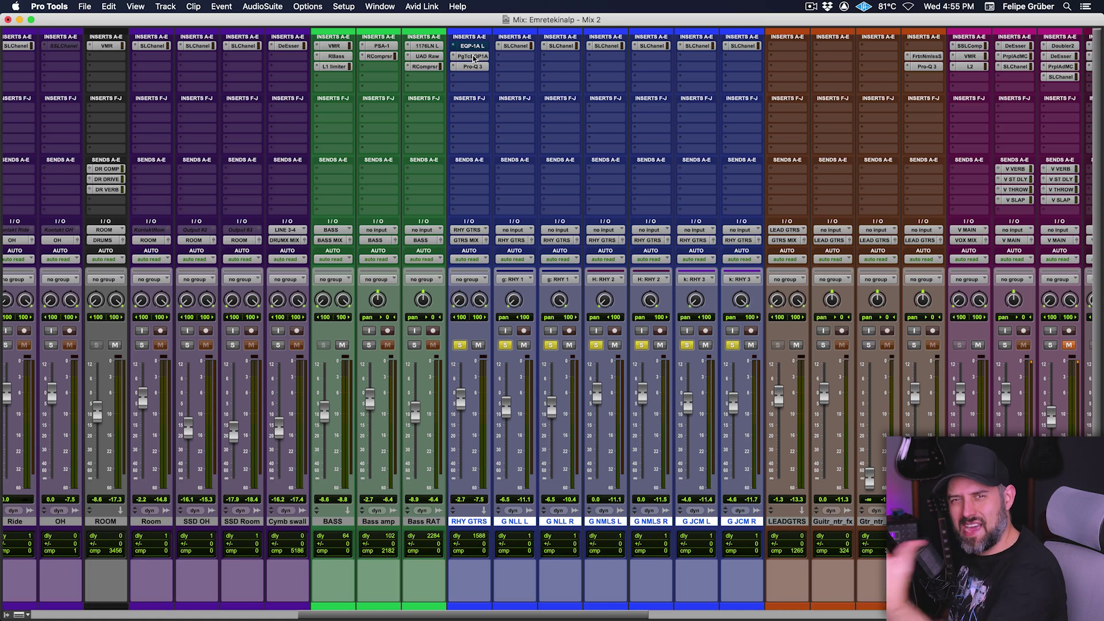
left_click_drag(474, 57, 472, 59)
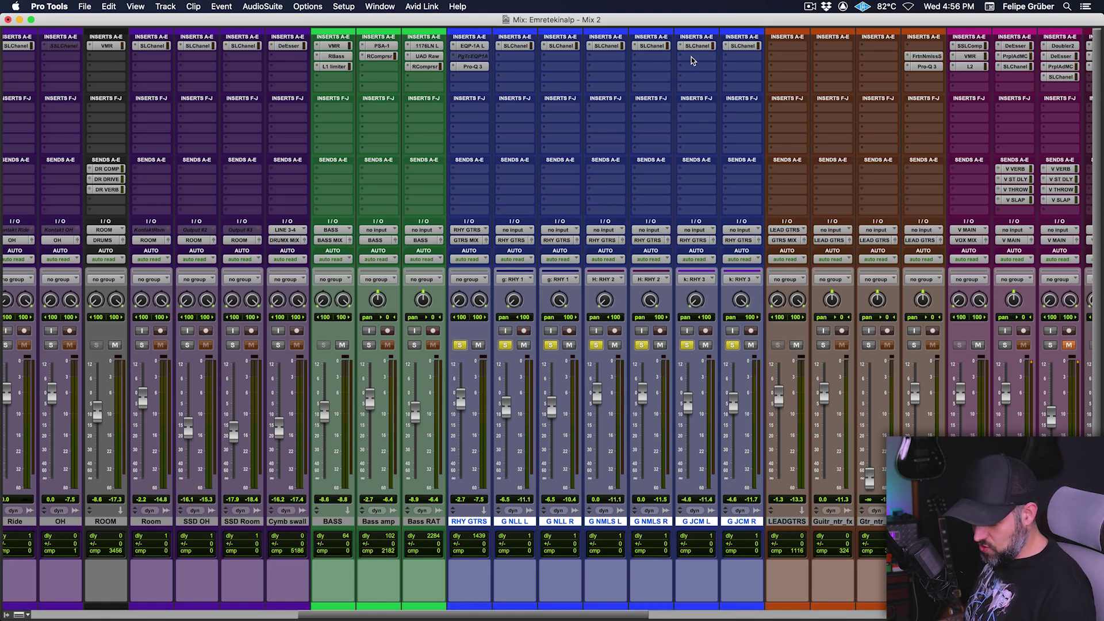
key("super+equal")
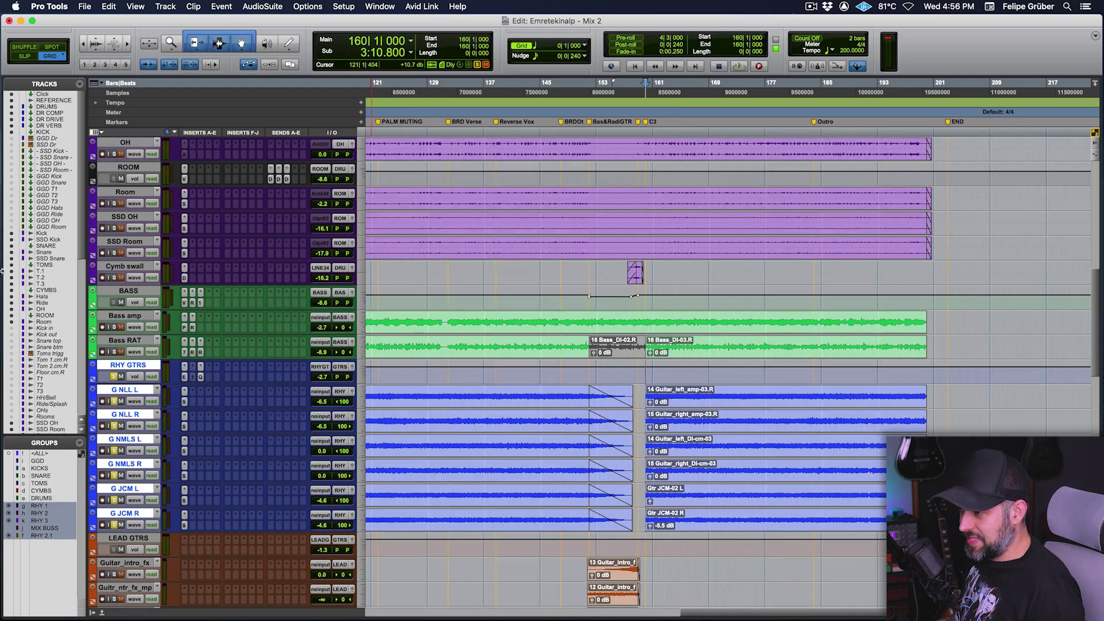
key("super+equal")
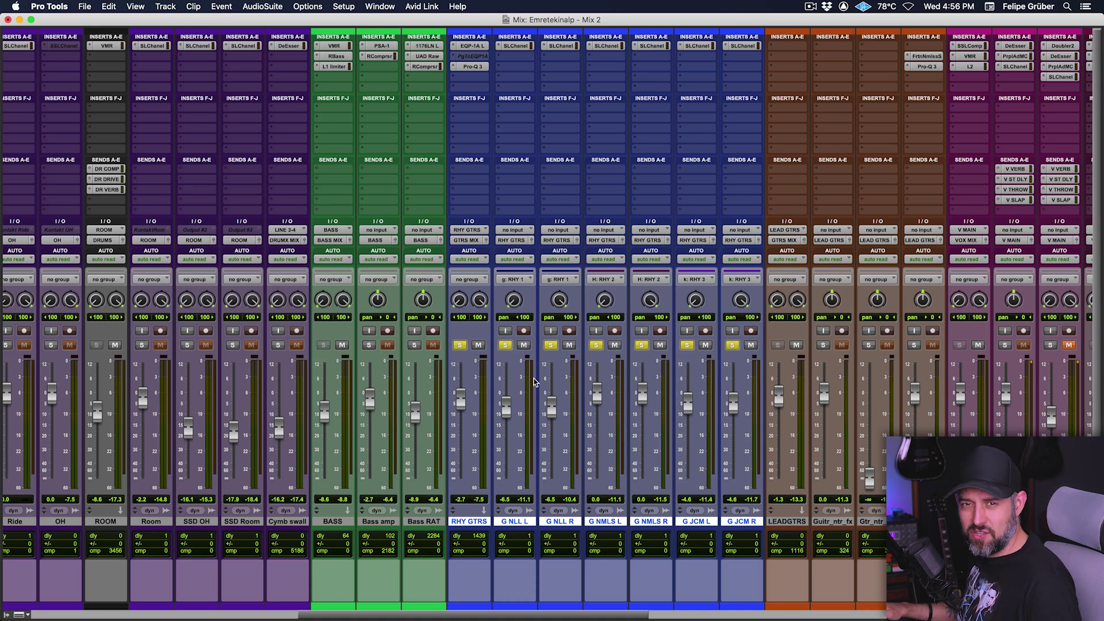
key("space")
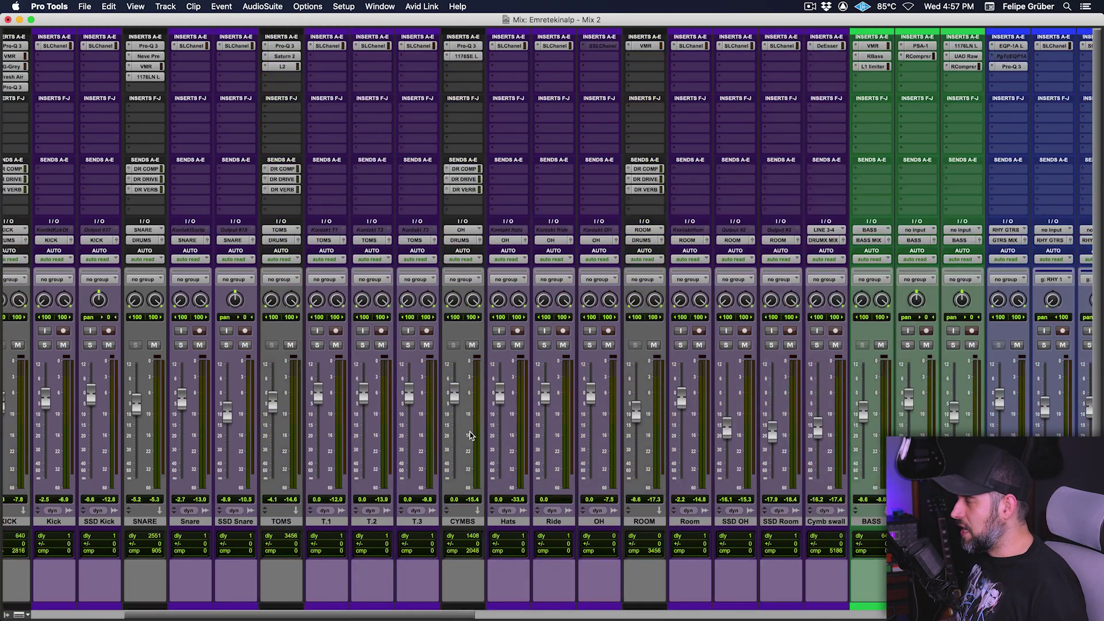
scroll(469, 431, "right", 11)
scroll(470, 431, "left", 3)
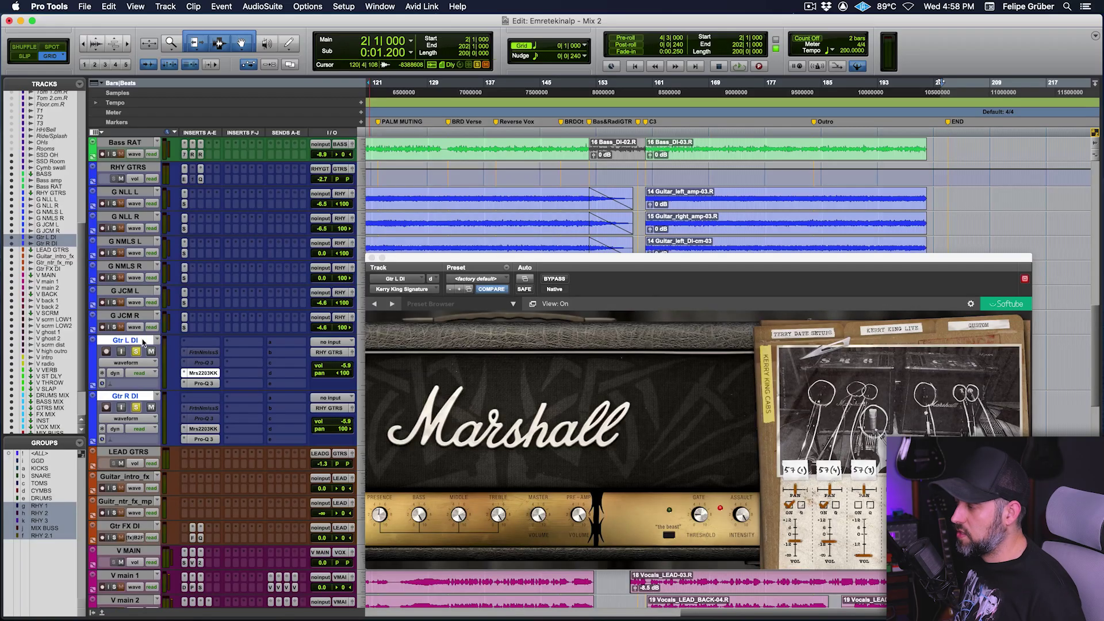
Play the soloed guitar DI tracks from verse V1 through the Marshall Kerry King Signature amp, keeping its window clear of the clips.
left_click_drag(533, 274, 702, 243)
key("Return")
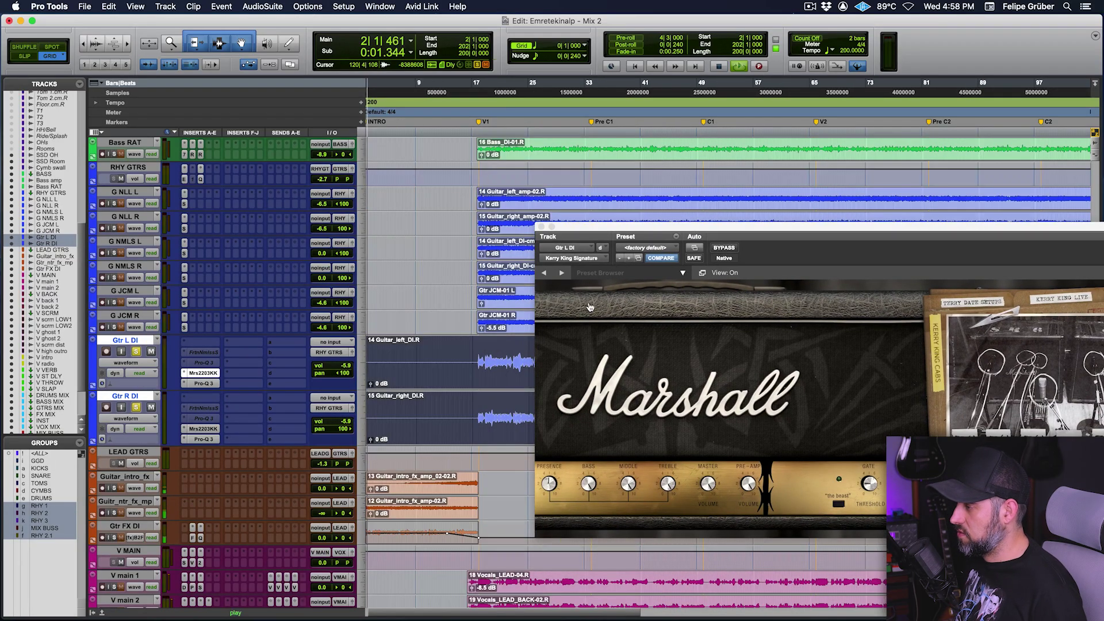
left_click(505, 351)
key("space")
left_click_drag(670, 232, 476, 177)
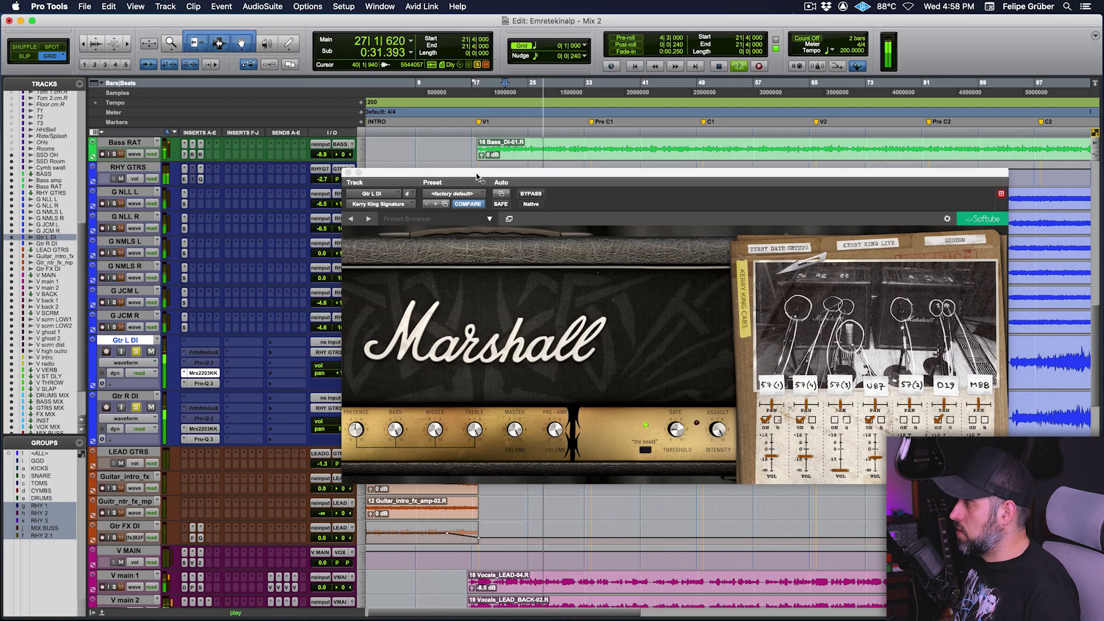
key("space")
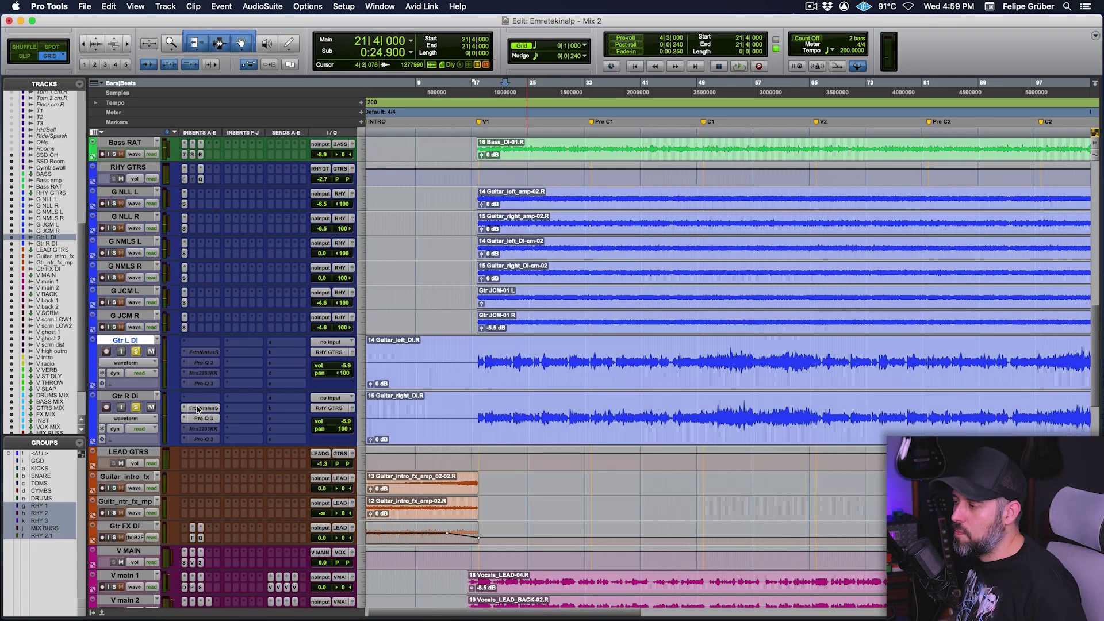
Make the FrtnNmless and Pro-Q 3 inserts on Gtr R DI inactive and unsolo the guitar DI tracks.
left_click(198, 408, "ctrl+super")
left_click(199, 419, "ctrl+super")
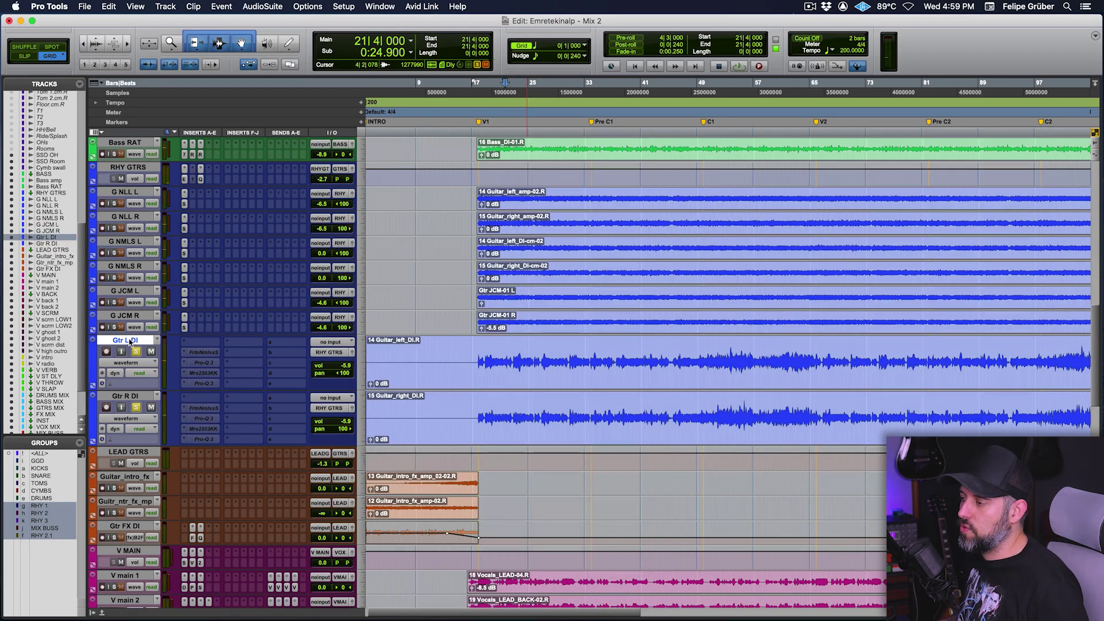
left_click(137, 351)
Hide the Gtr L DI and Gtr R DI tracks and make both inactive.
right_click(132, 342)
left_click(118, 404)
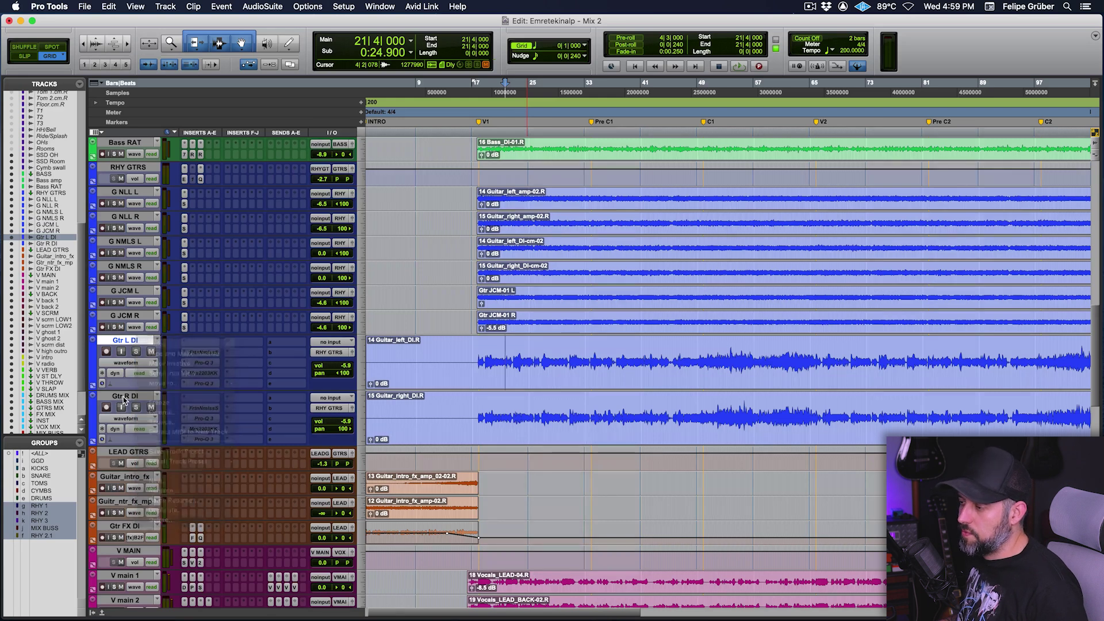
left_click(124, 395)
left_click(131, 344, "shift")
right_click(132, 343)
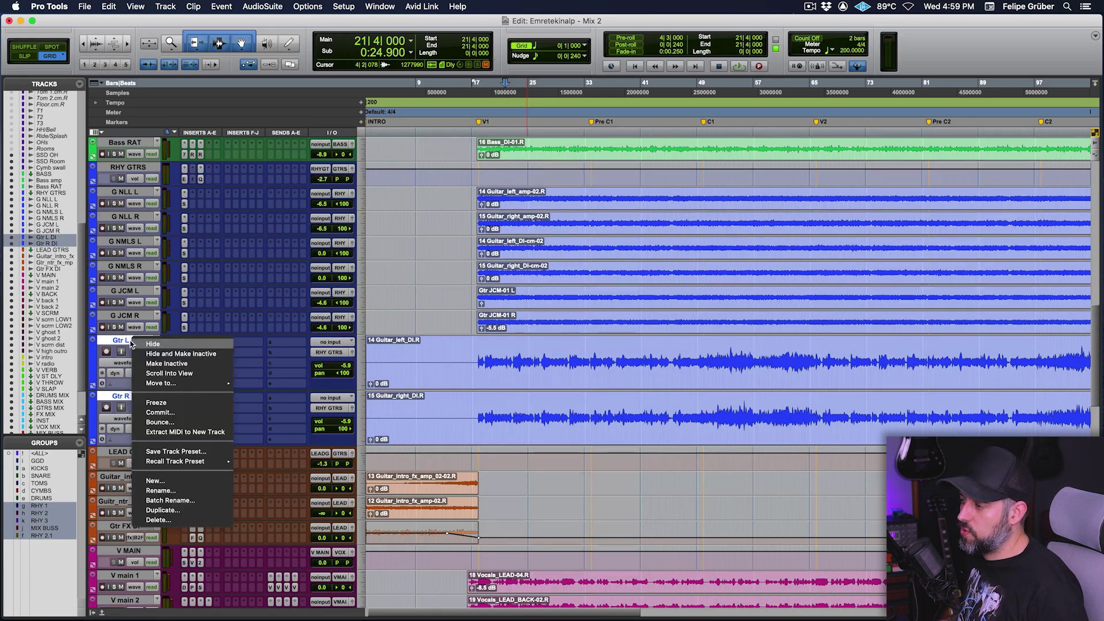
left_click(181, 354)
In the Mix window, play the soloed G NLL guitars and compare them with and without the G NMLS pair.
key("super+equal")
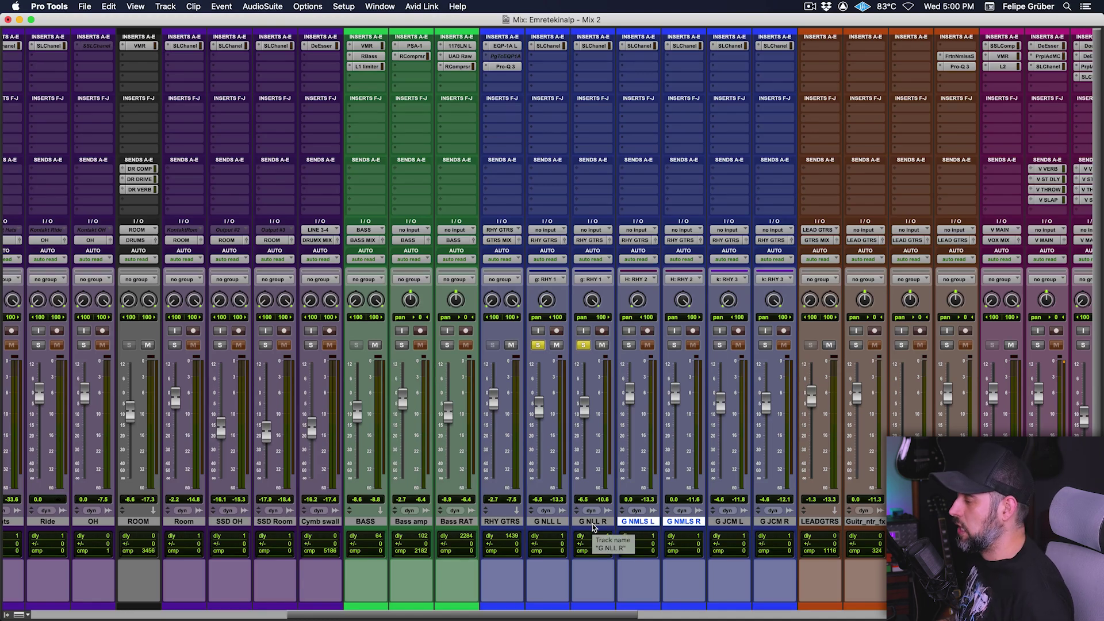
key("space")
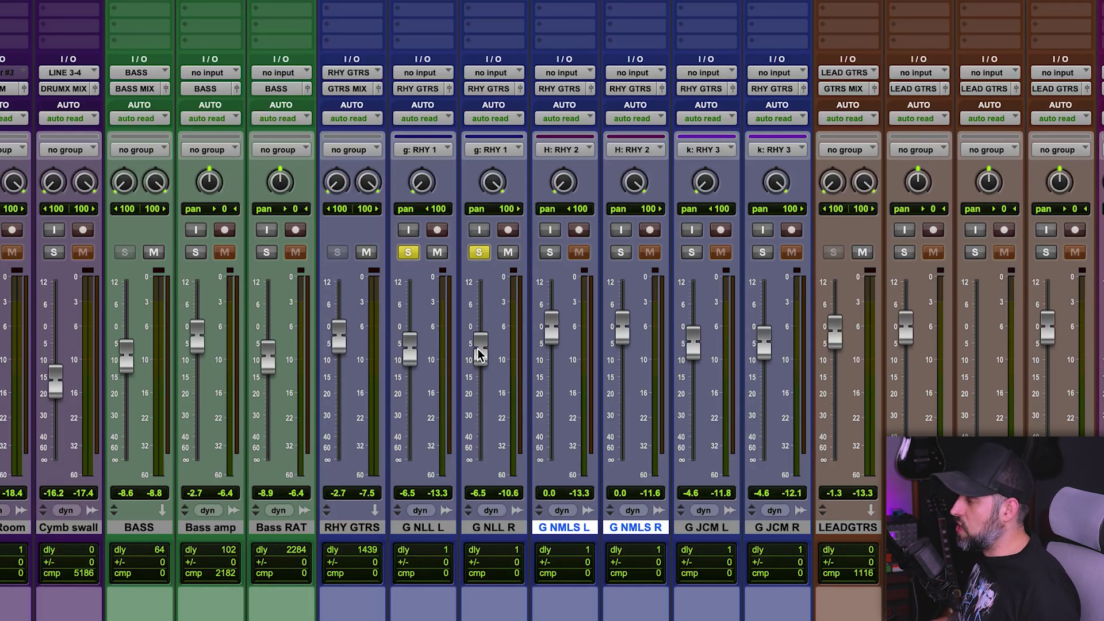
left_click(548, 254)
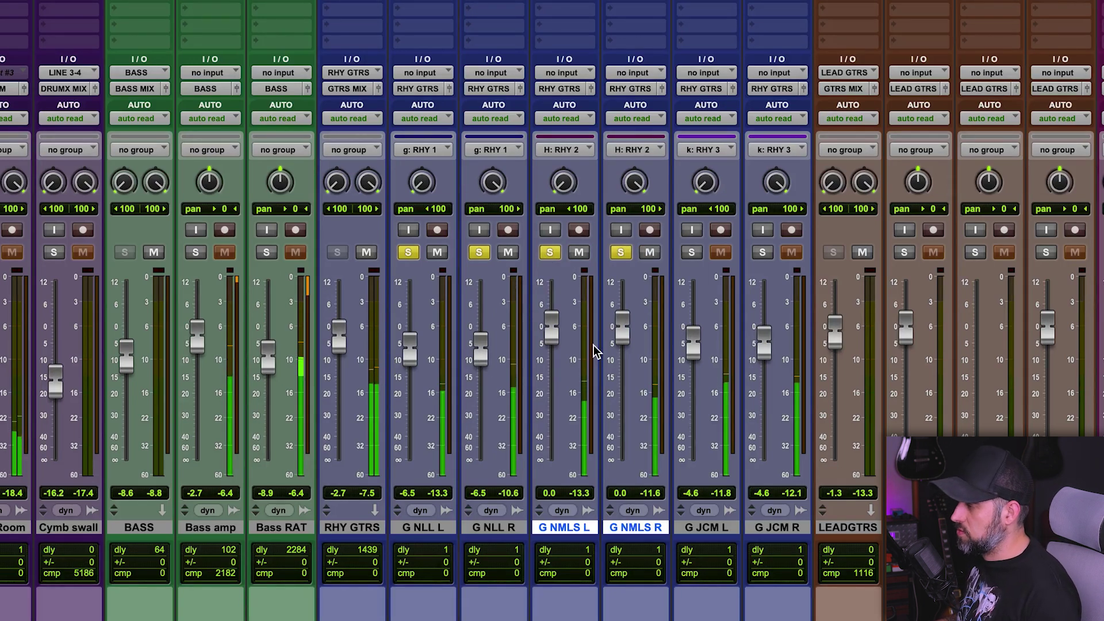
left_click(549, 253)
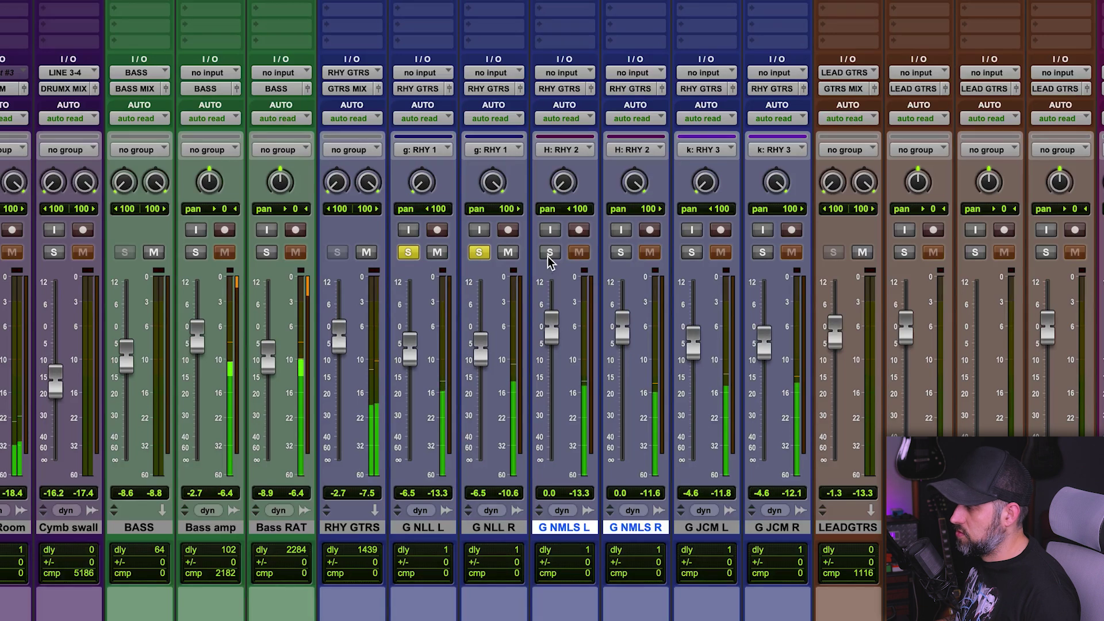
left_click(549, 253)
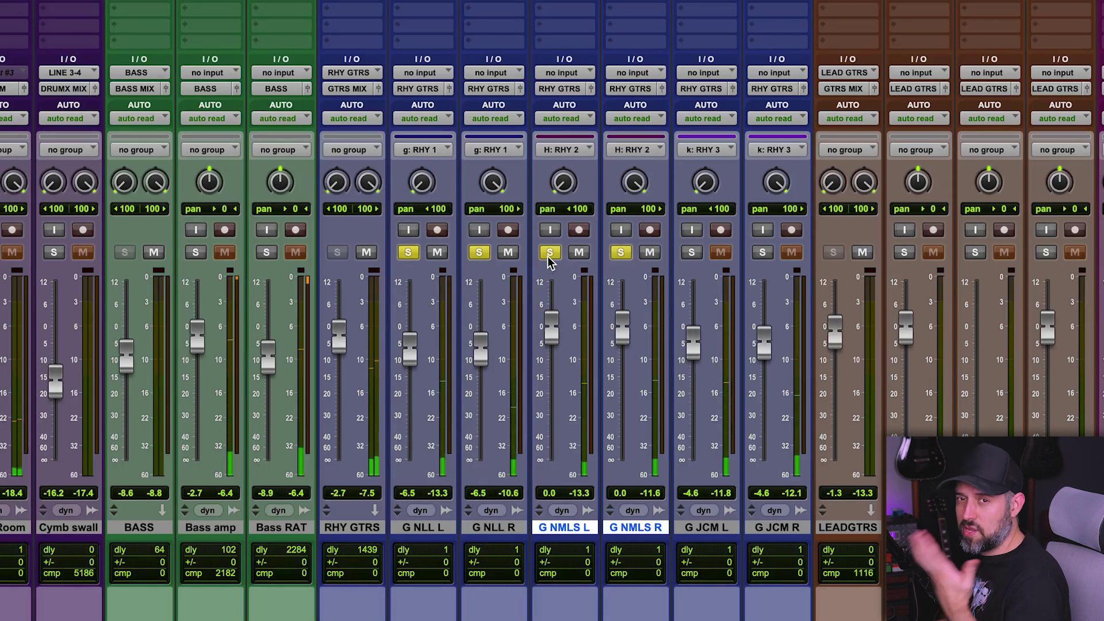
Audition the G NMLS pair without G NLL, restore the G NLL solo, and play with the G JCM pair added.
left_click(480, 253)
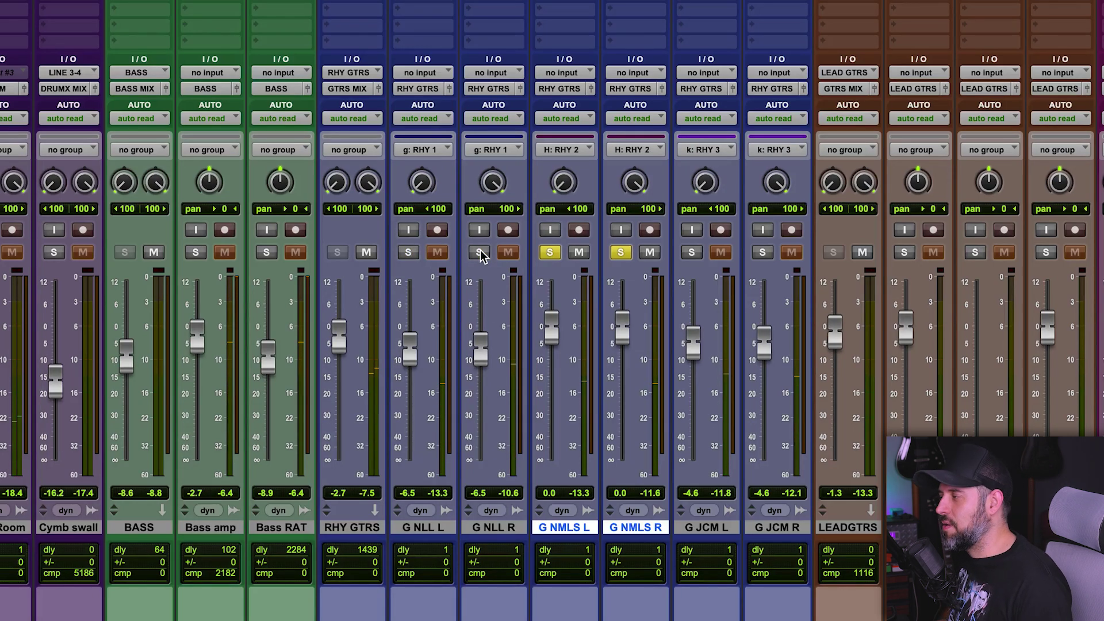
left_click(480, 253)
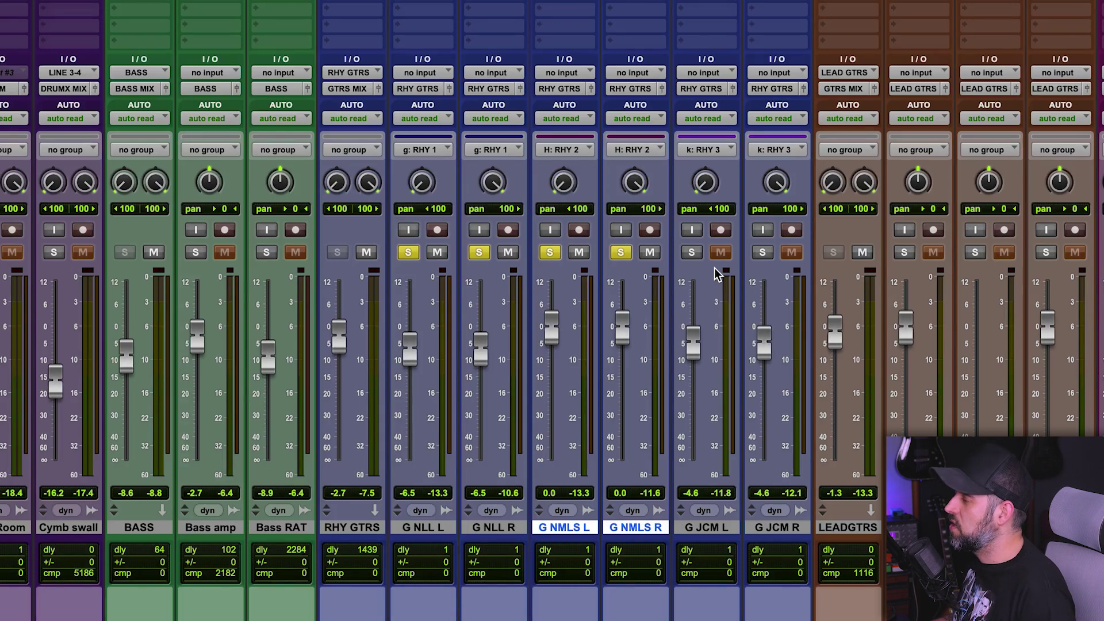
key("space")
left_click(691, 253)
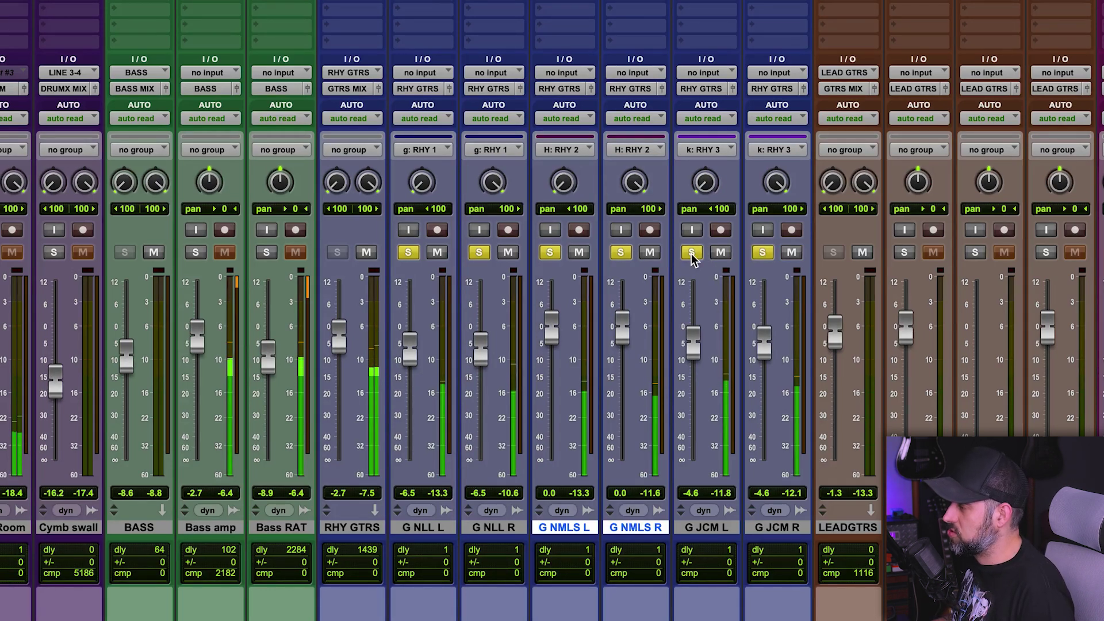
Compare the soloed rhythm guitars with and without the G JCM pair, leave the pair soloed, and stop playback.
left_click(691, 252)
left_click(692, 253)
left_click(692, 252)
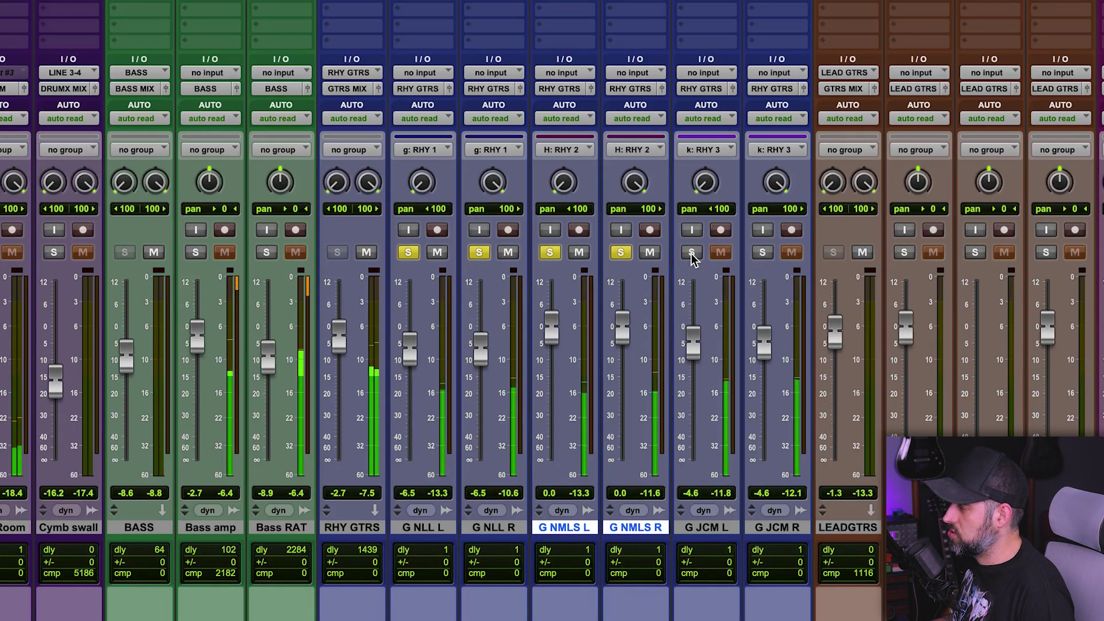
left_click(692, 252)
key("space")
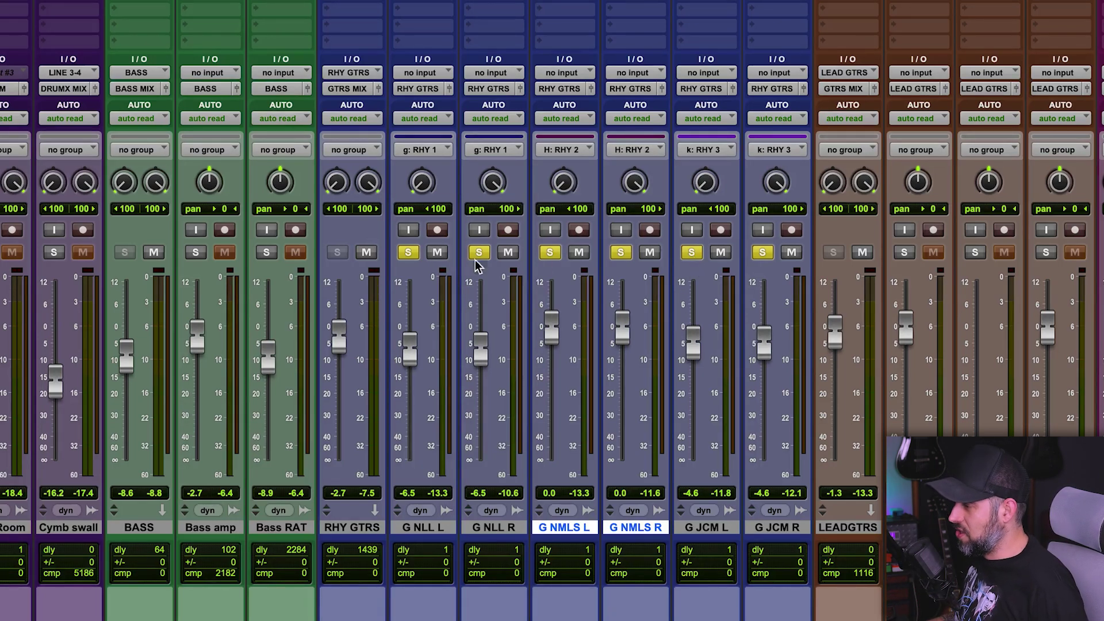
Unsolo the G NMLS and G NLL pairs and play the G JCM guitars on their own.
left_click(620, 252)
left_click(477, 253)
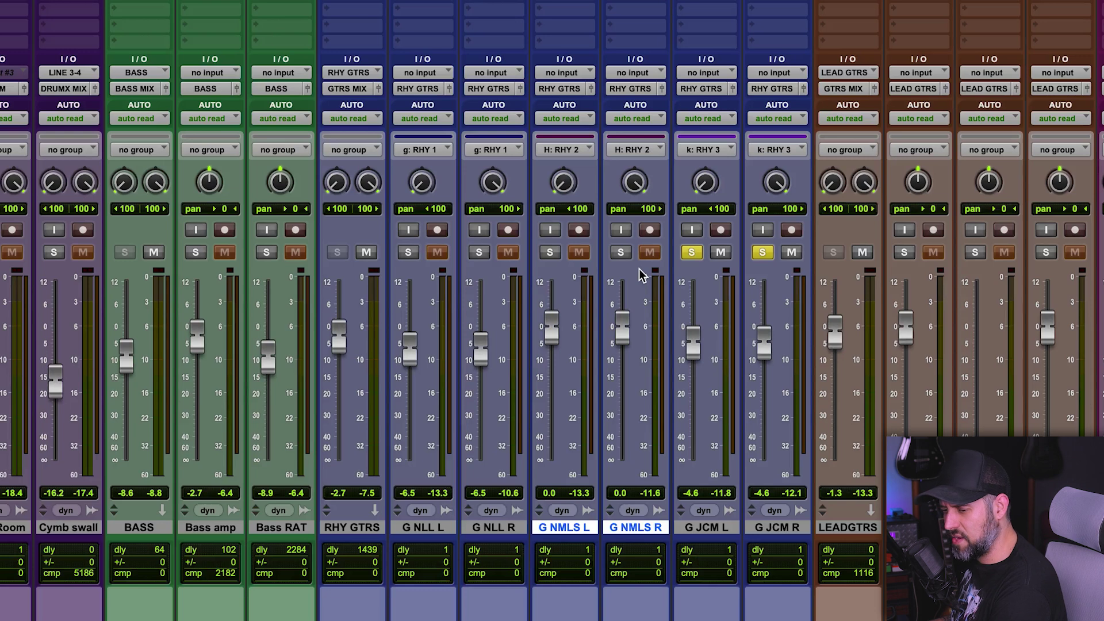
key("space")
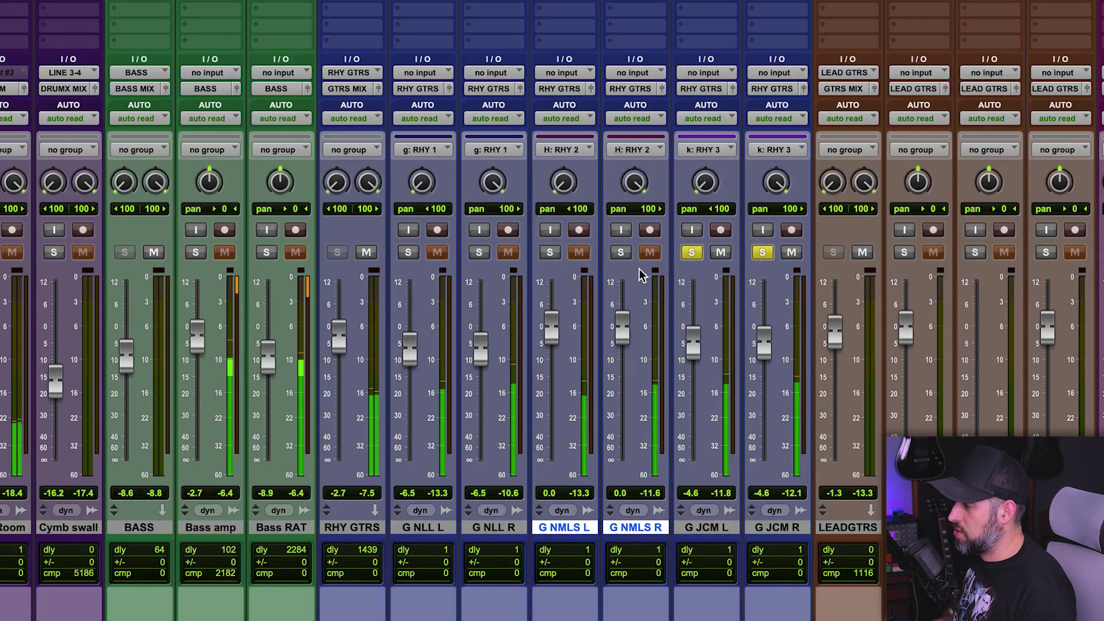
key("space")
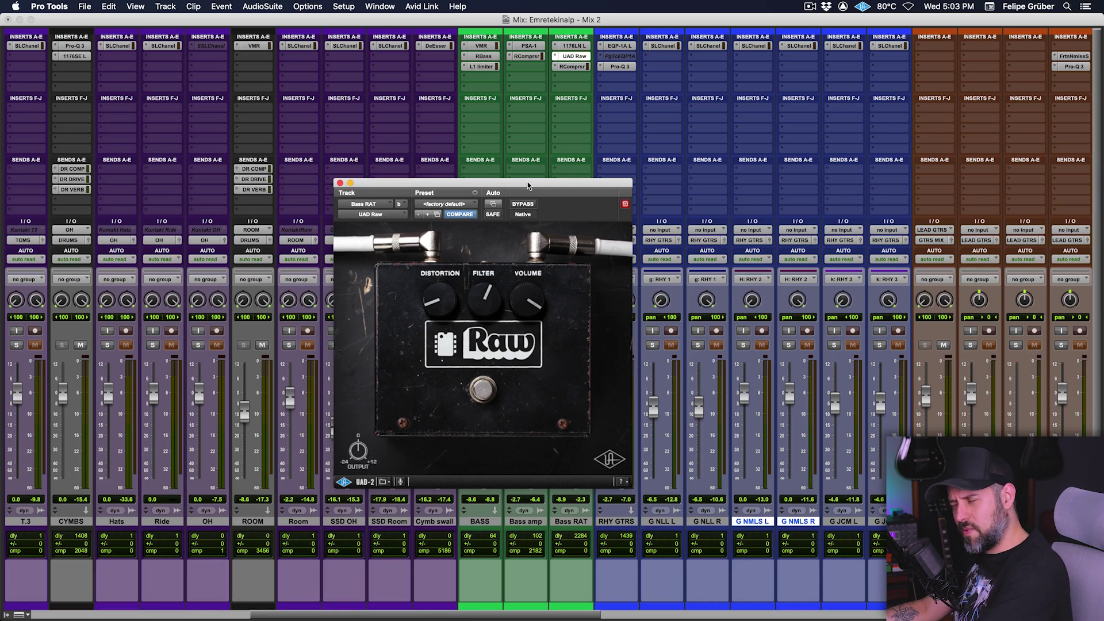
Play the Bass RAT track soloed without Bass amp and compare its UAD Raw distortion bypassed and active.
left_click_drag(440, 185, 260, 155)
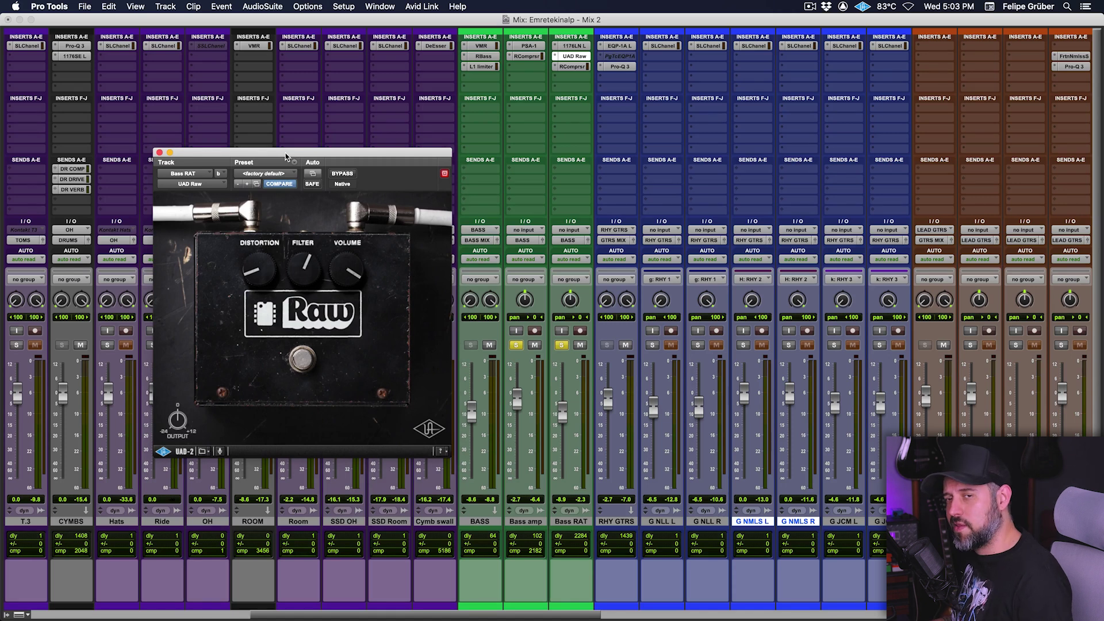
key("space")
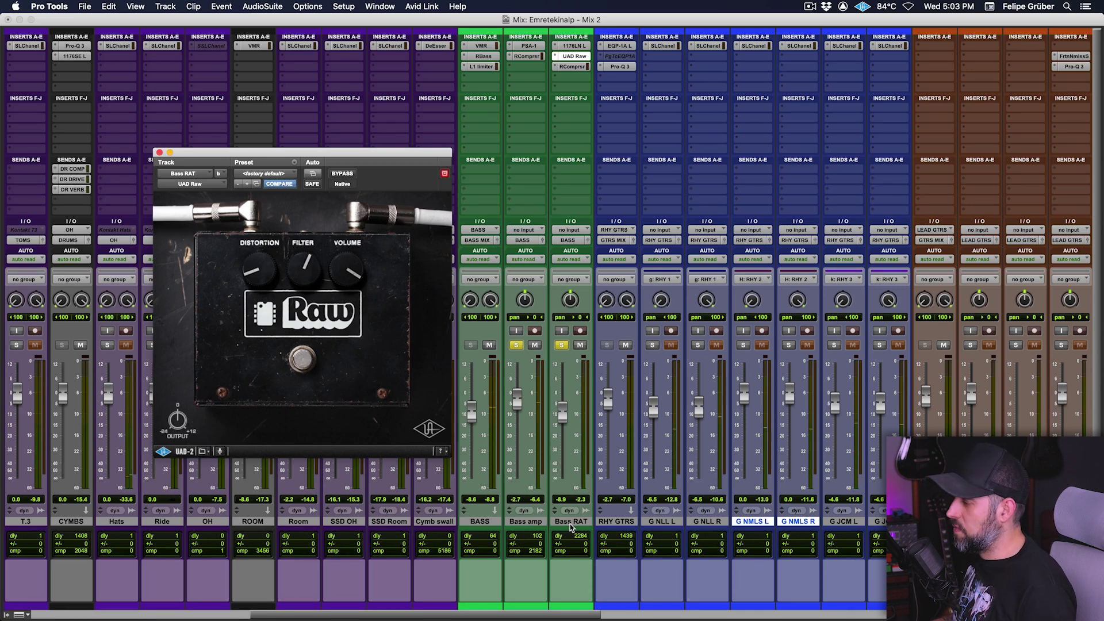
left_click(521, 350)
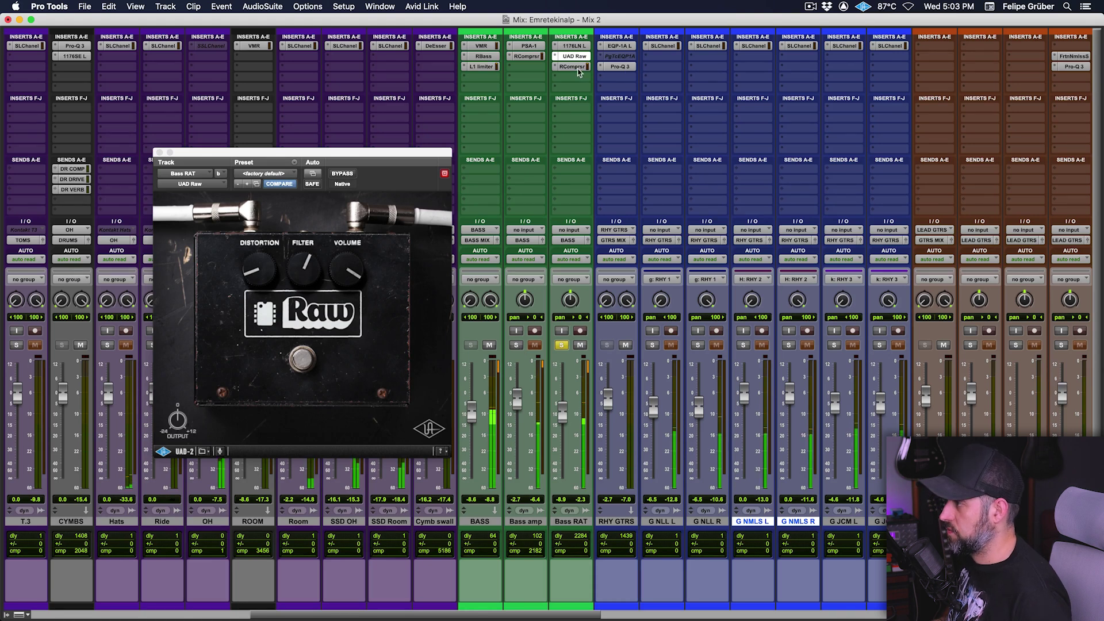
left_click(576, 58, "super")
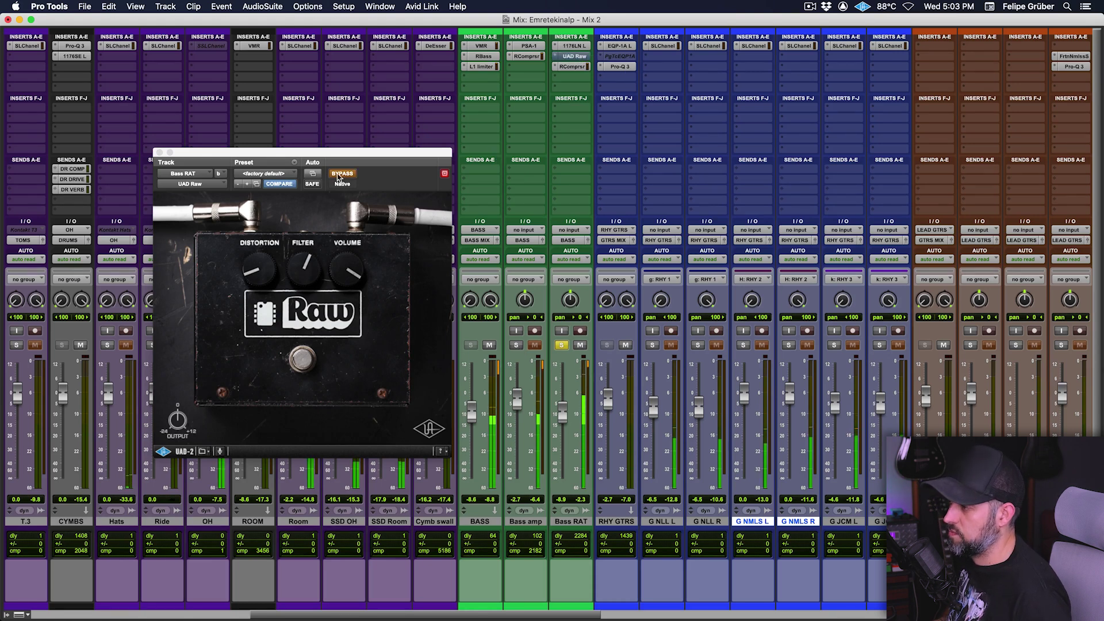
left_click(342, 175)
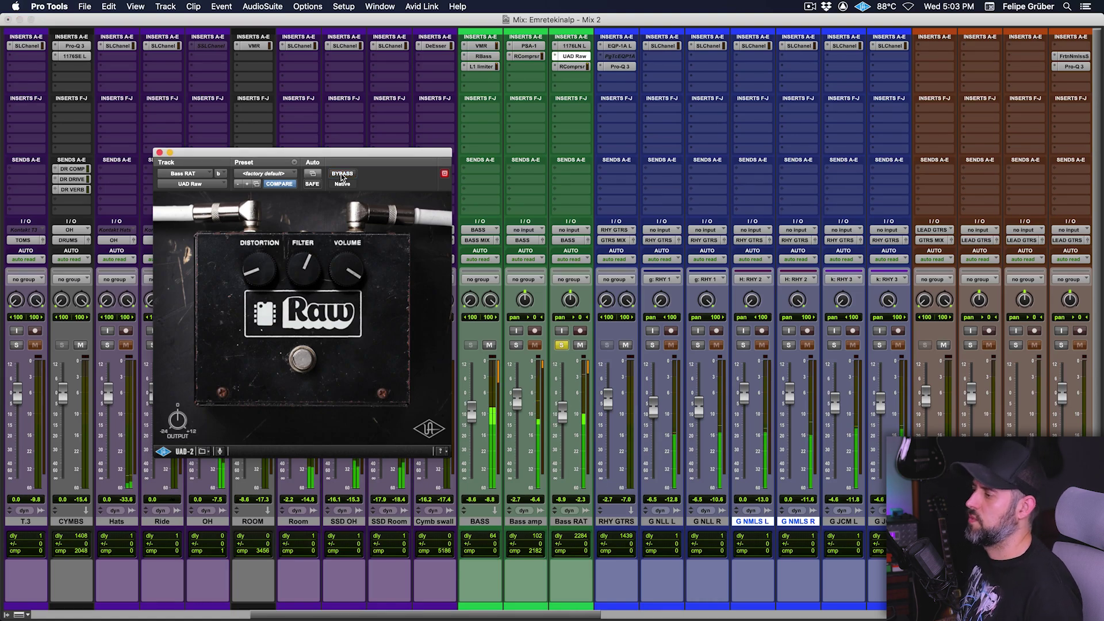
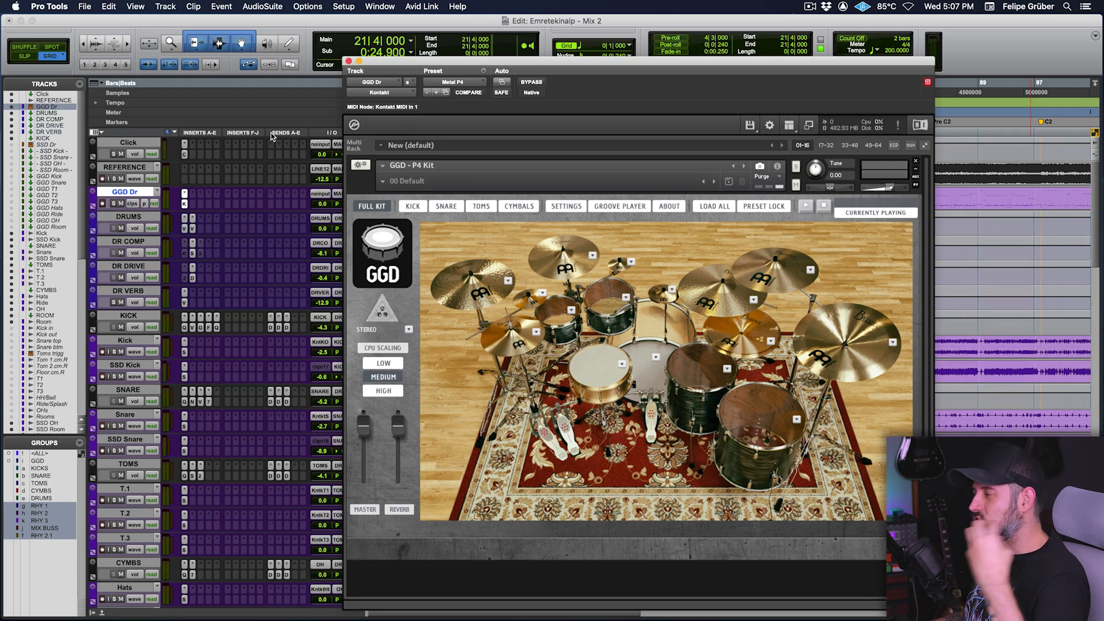
View the snare drum choices in Kontakt's GGD P4 Kit without changing the selection.
left_click(622, 365)
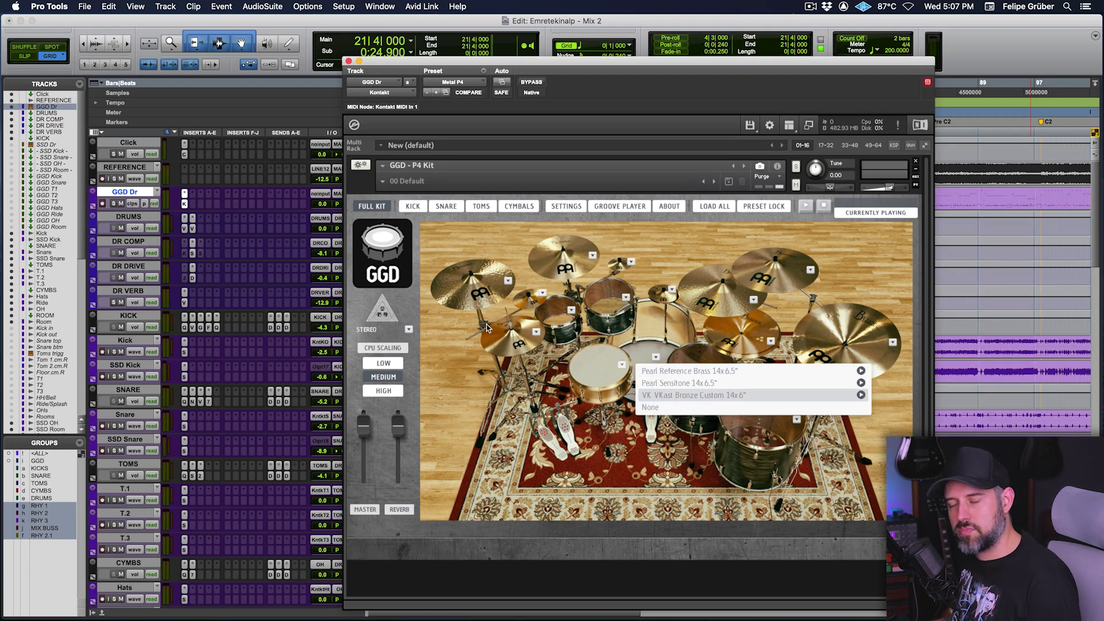
left_click(621, 365)
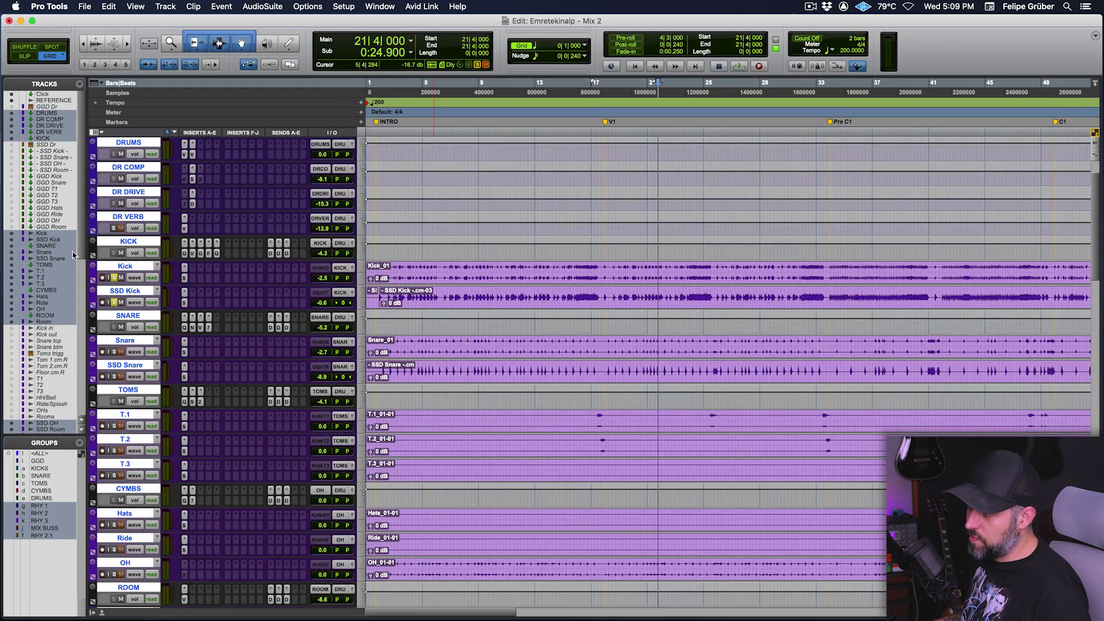
In the Mix window, inspect the MASTER track's bx_townhouse and SSLComp compressors, then return to bx_townhouse and reposition its window.
key("super+equal")
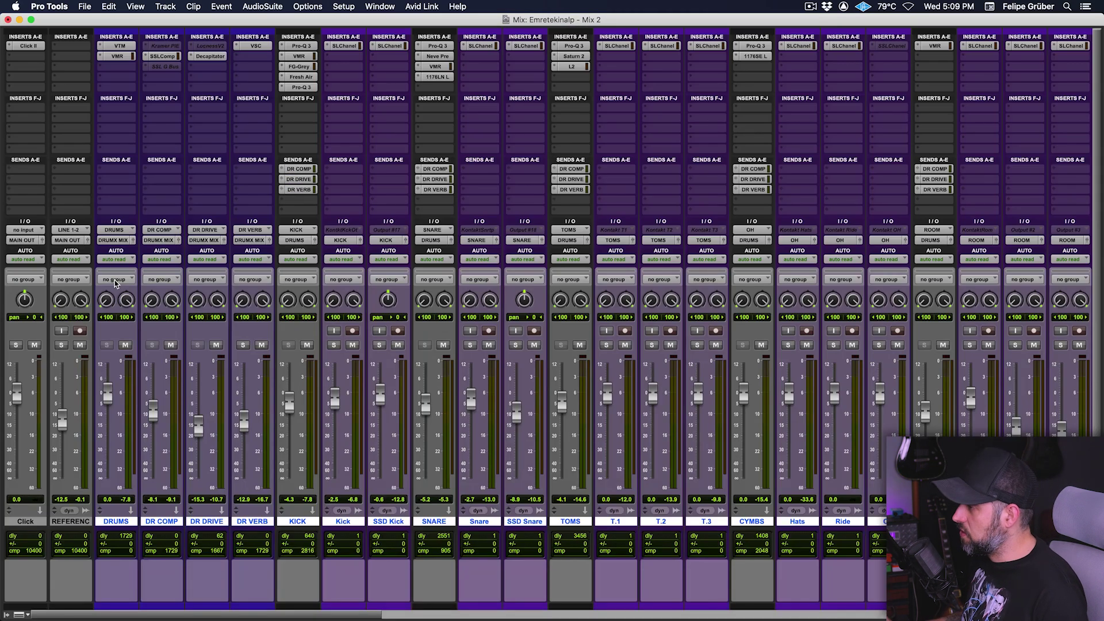
scroll(433, 388, "right", 10)
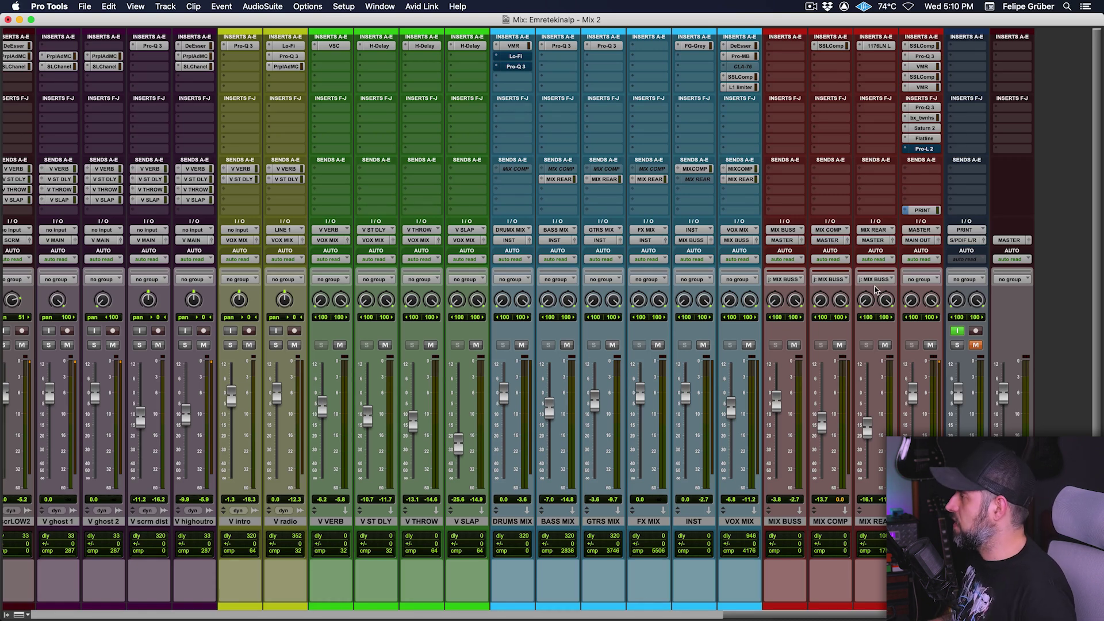
left_click(926, 118)
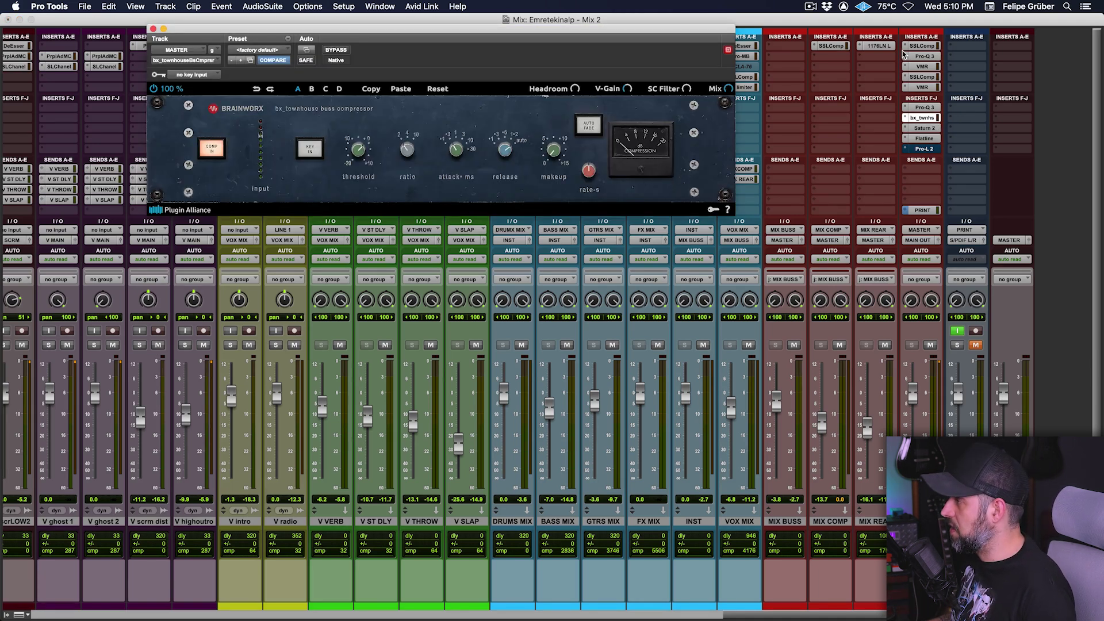
left_click(921, 46)
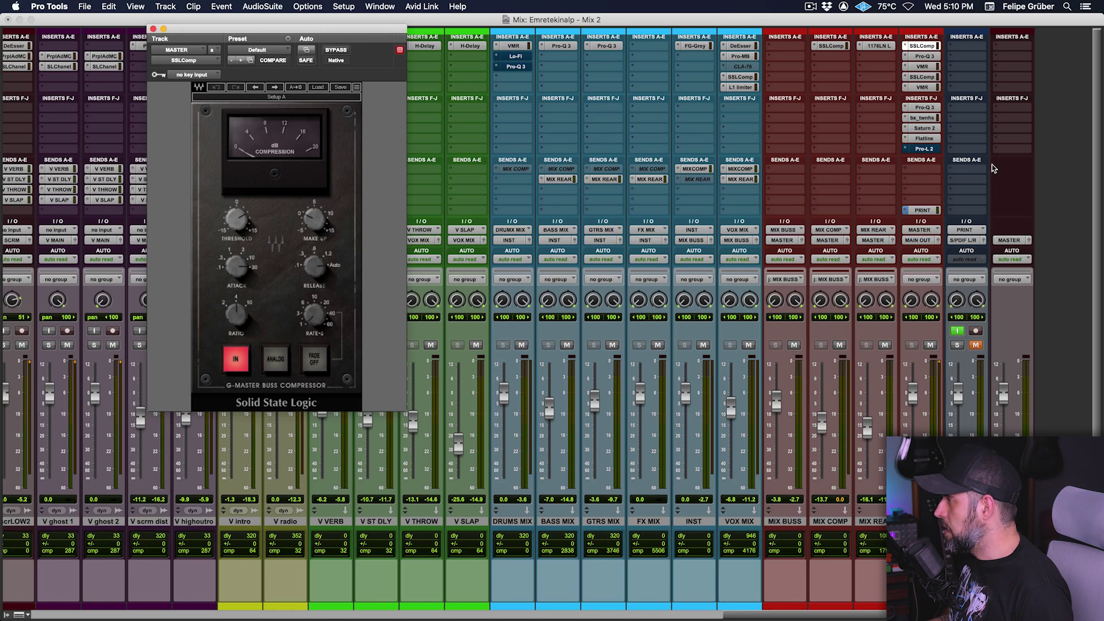
left_click(922, 118)
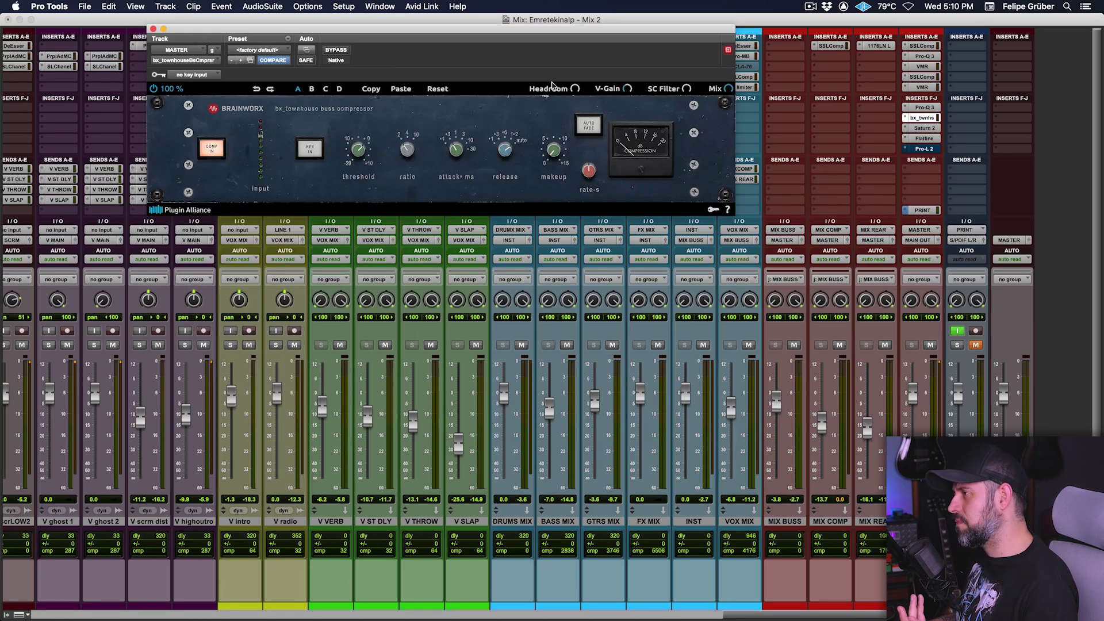
left_click_drag(519, 33, 562, 208)
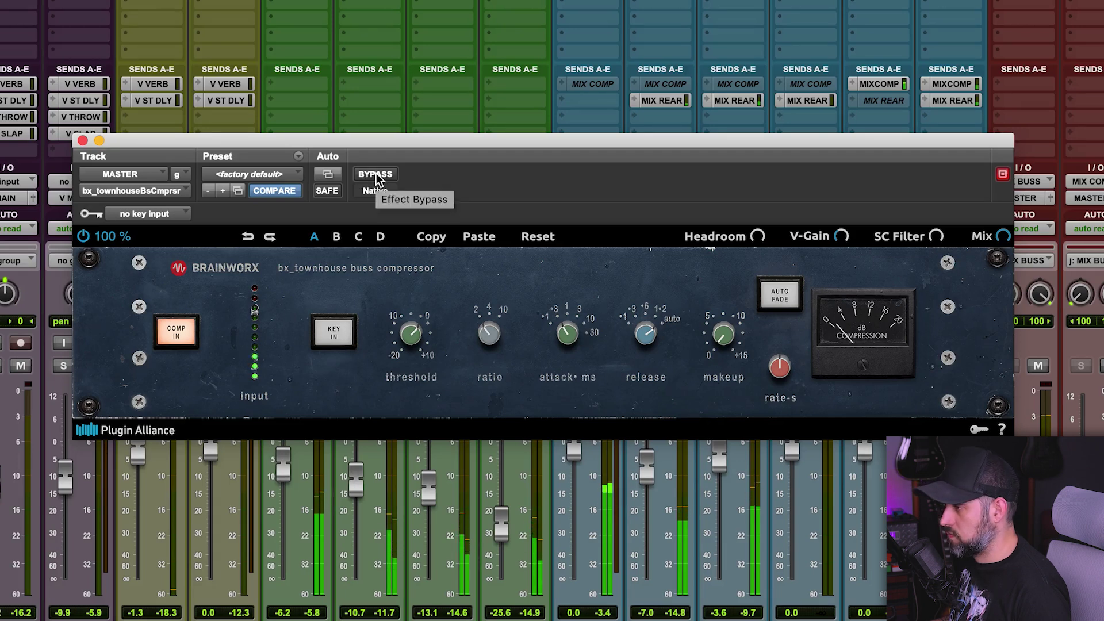
Compare the playing mix with the MASTER track's bx_townhouse compressor bypassed and active, then close the plugin.
left_click(376, 174)
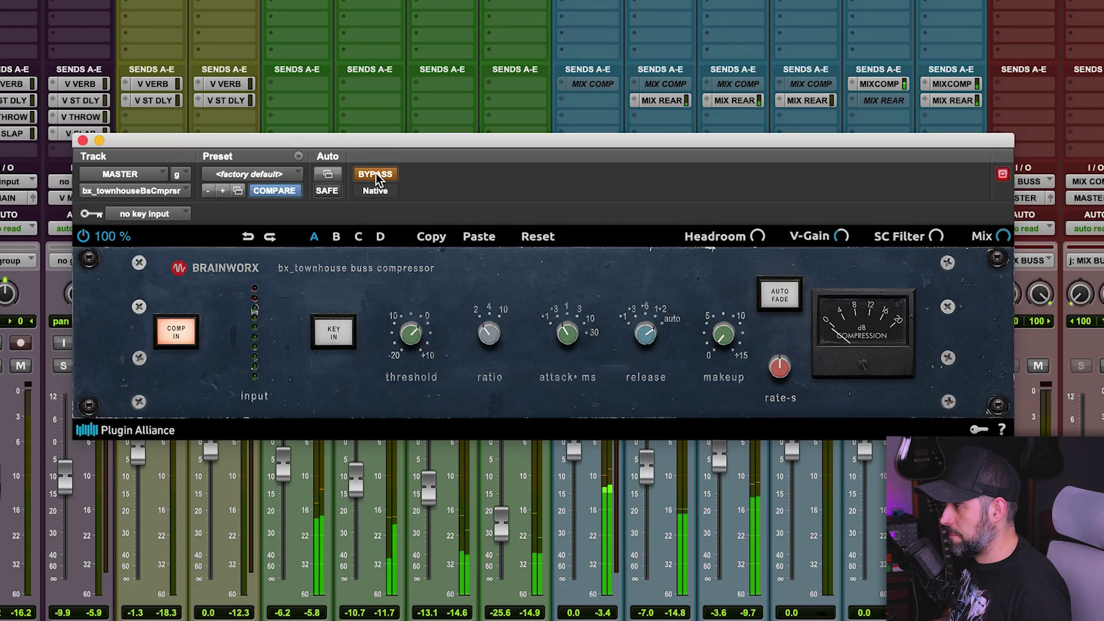
left_click(376, 174)
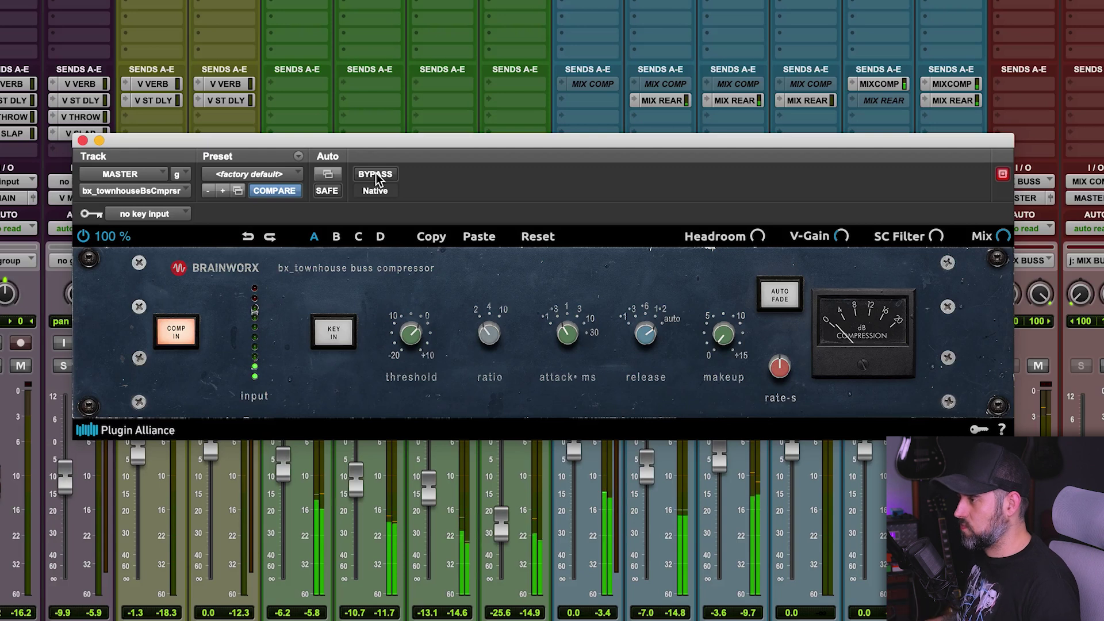
left_click(376, 174)
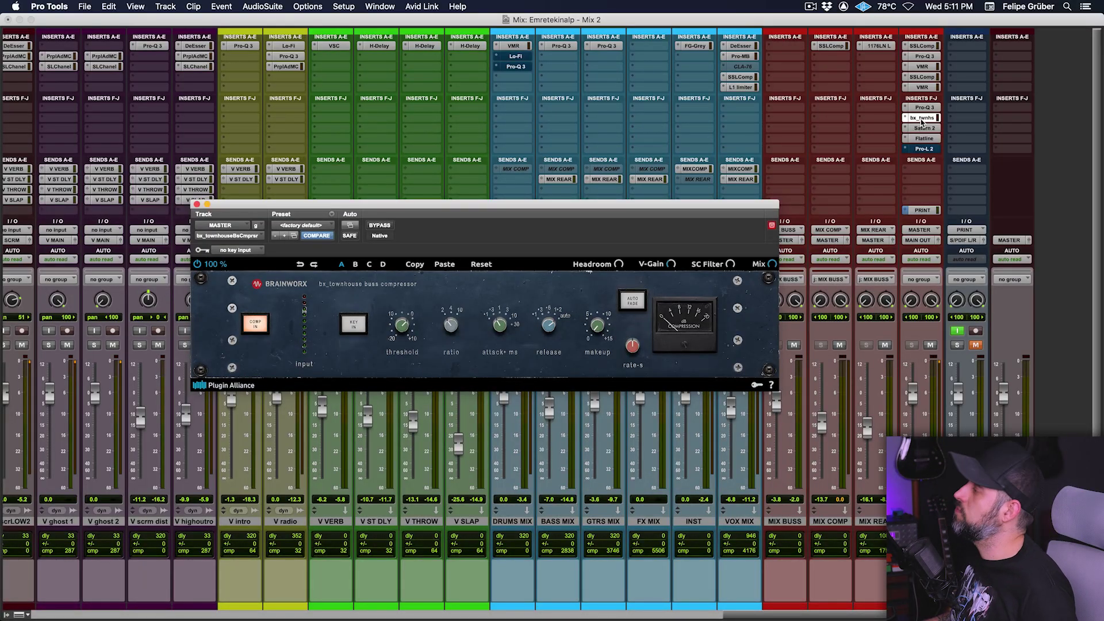
left_click(921, 118)
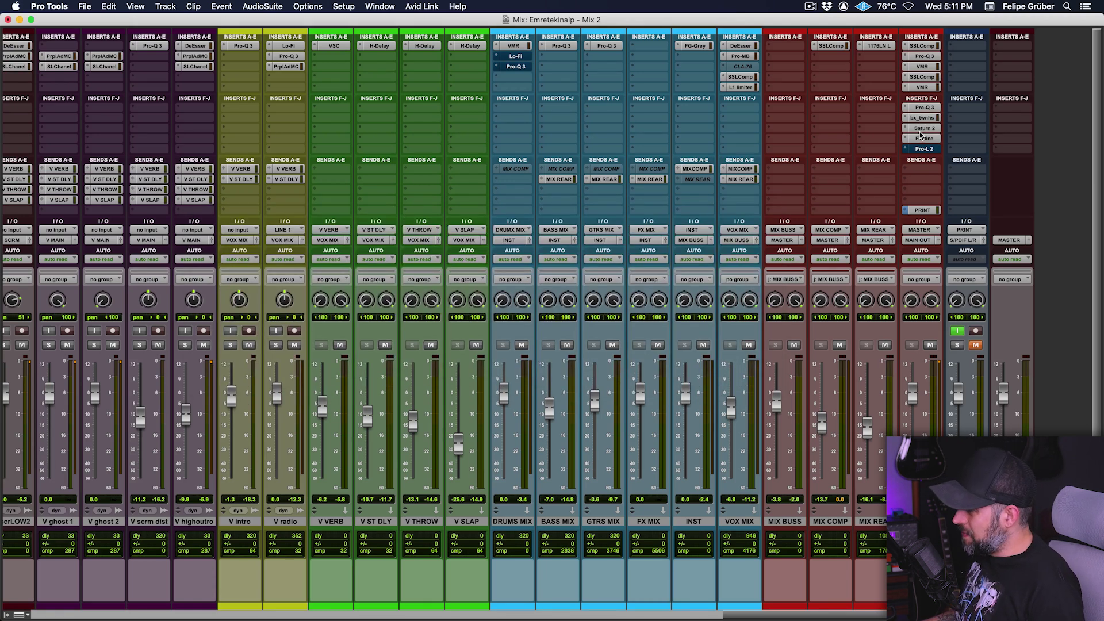
Open Saturn 2 on the MASTER track and play the mix, comparing the saturation bypassed and active.
left_click(919, 128)
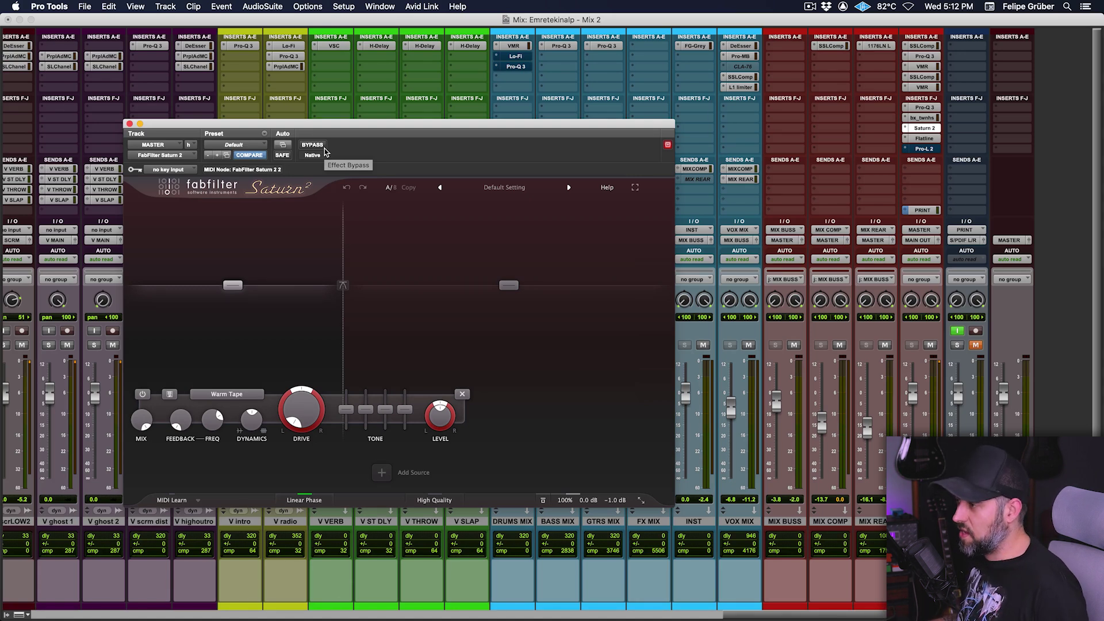
key("space")
left_click_drag(360, 128, 422, 129)
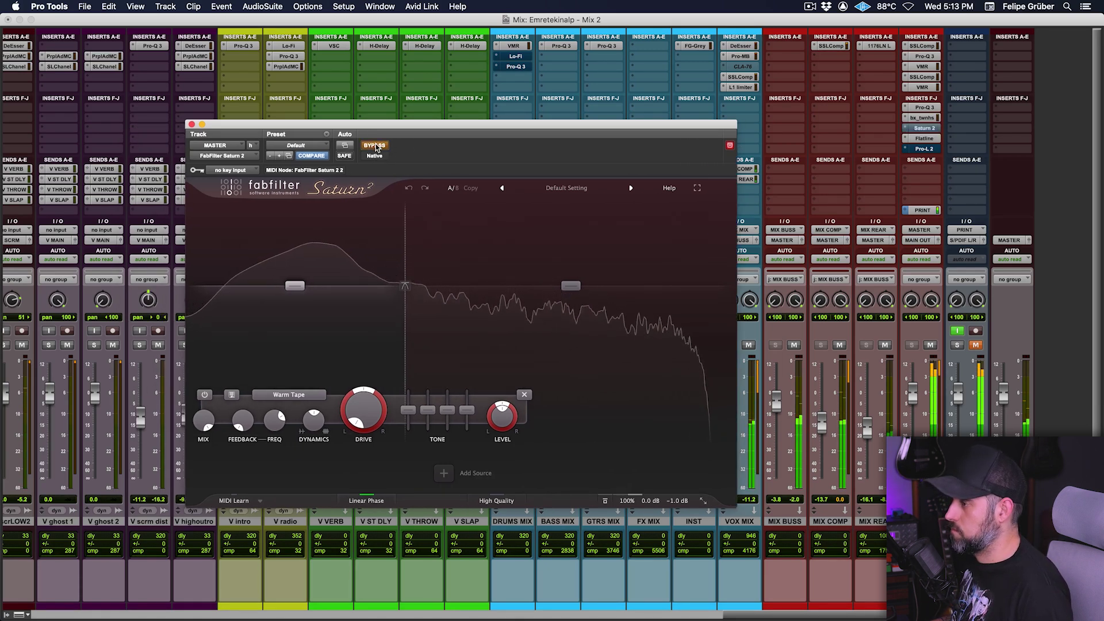
left_click(376, 147)
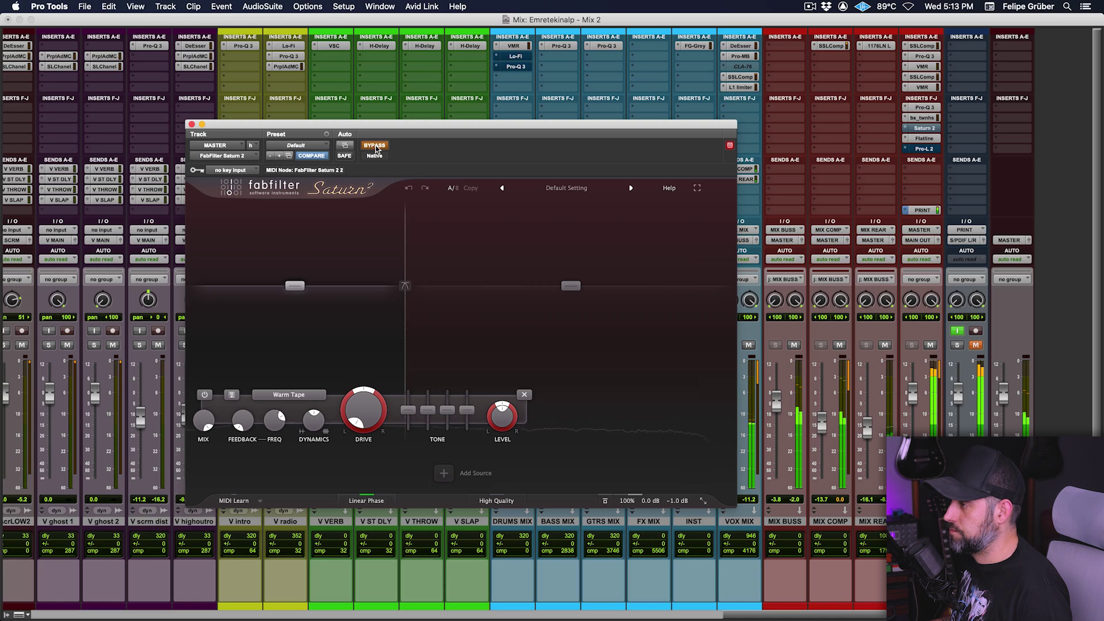
left_click(376, 147)
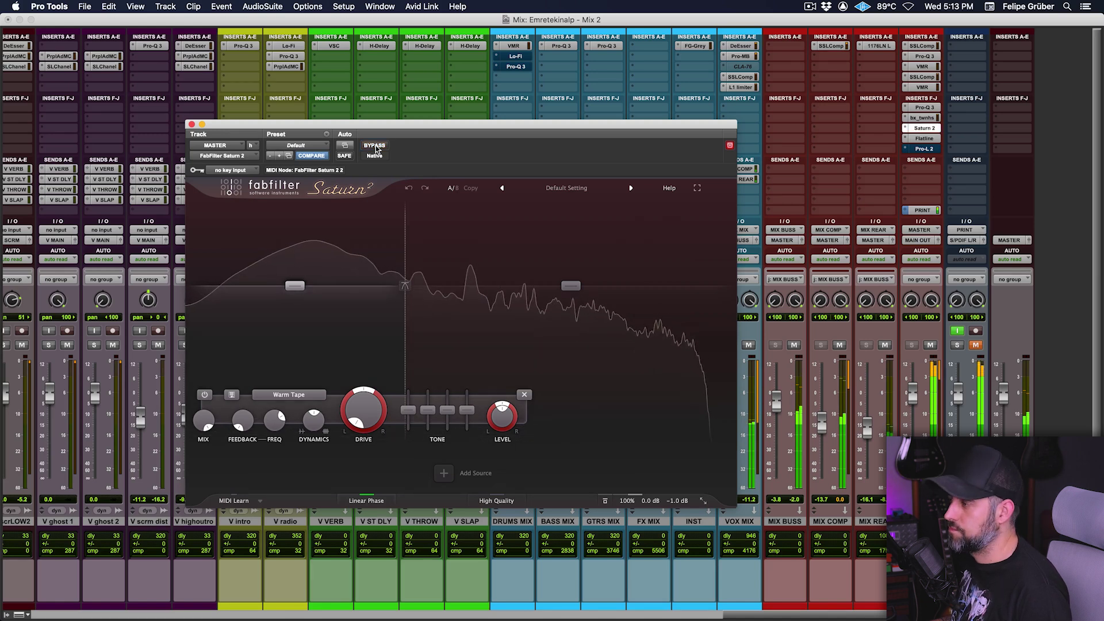
left_click(376, 147)
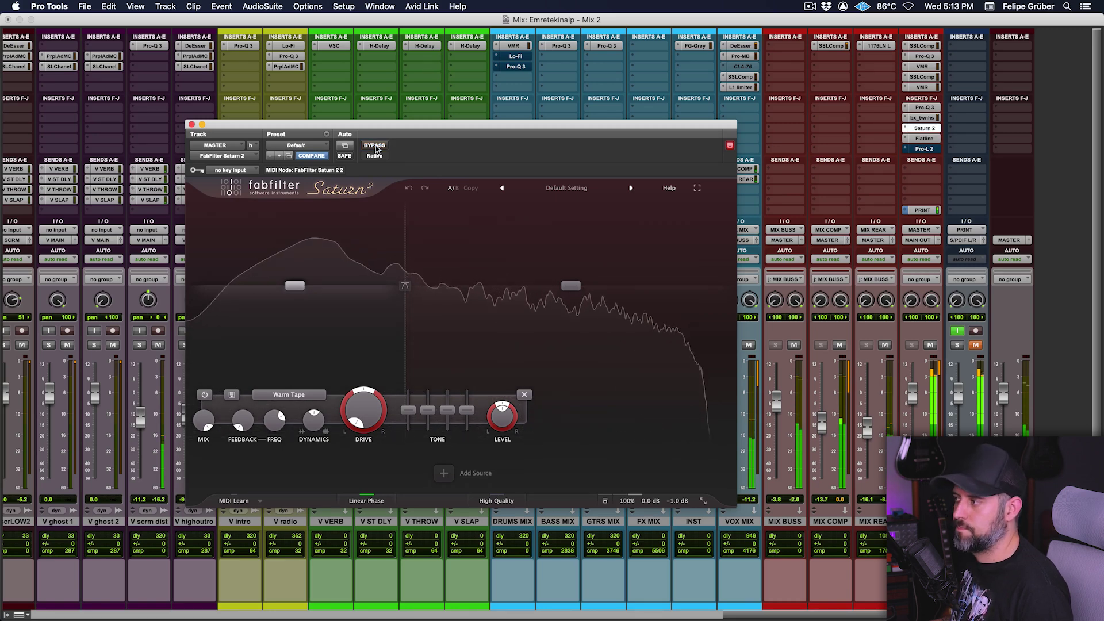
left_click(376, 146)
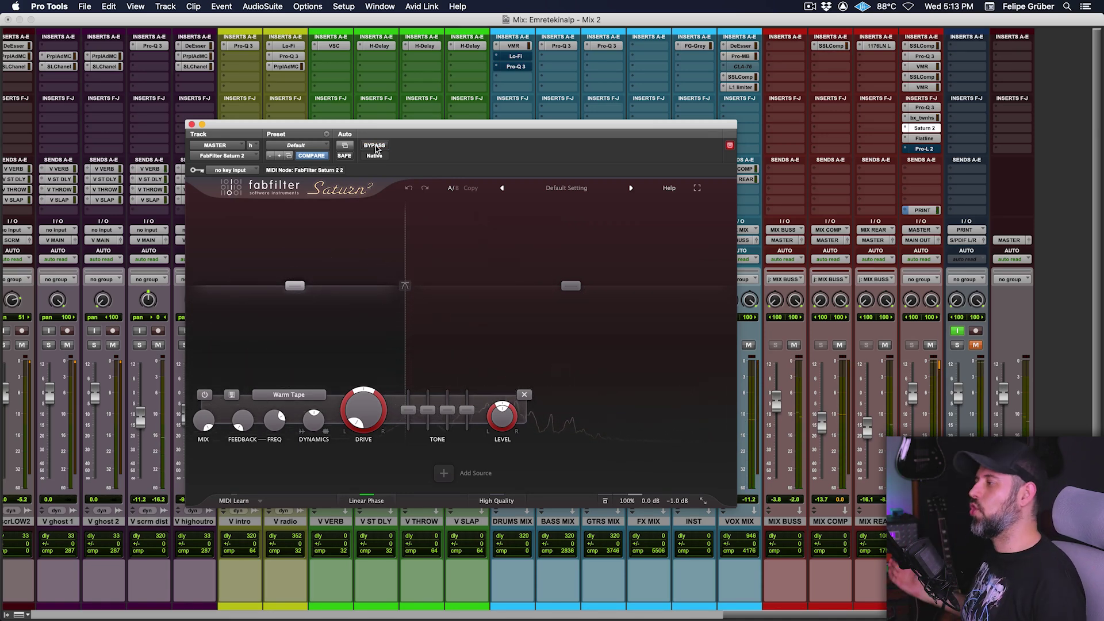
Set the crossover frequency between Saturn 2's two bands to 250 Hz.
mouse_move(407, 260)
double_click(408, 264)
type("250")
key("Return")
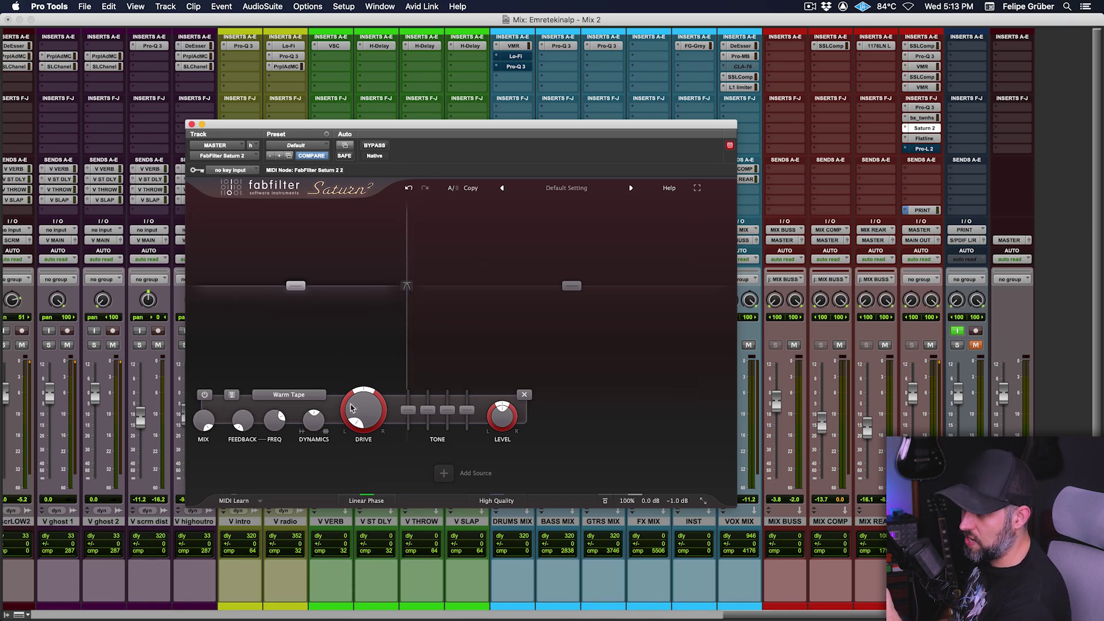
Check the Drive amounts of Saturn 2's low band and high band.
mouse_move(364, 411)
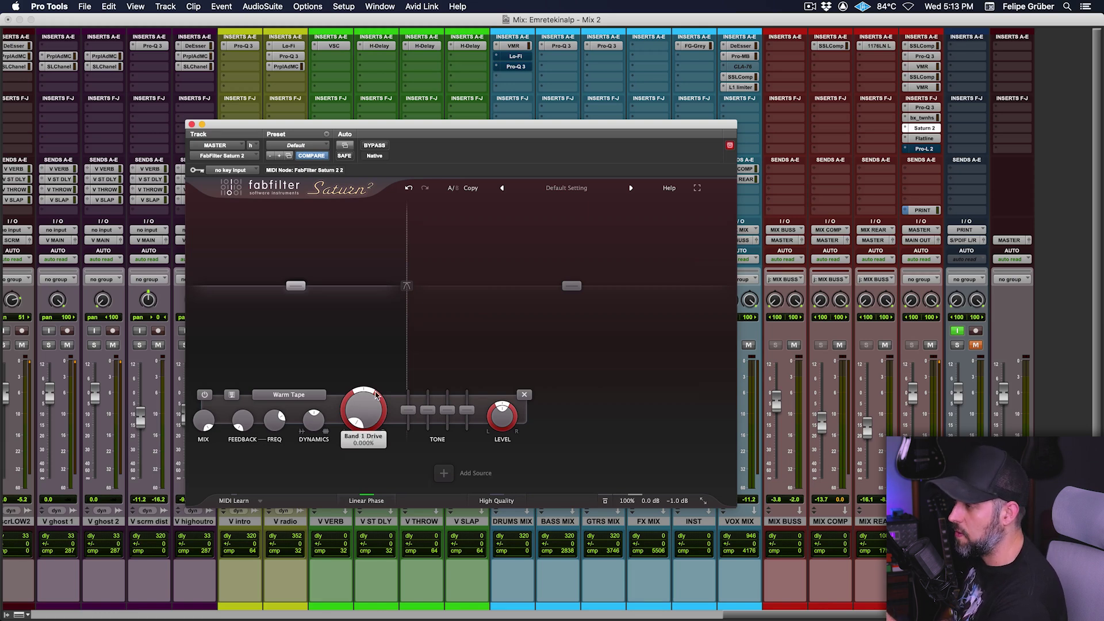
mouse_move(516, 260)
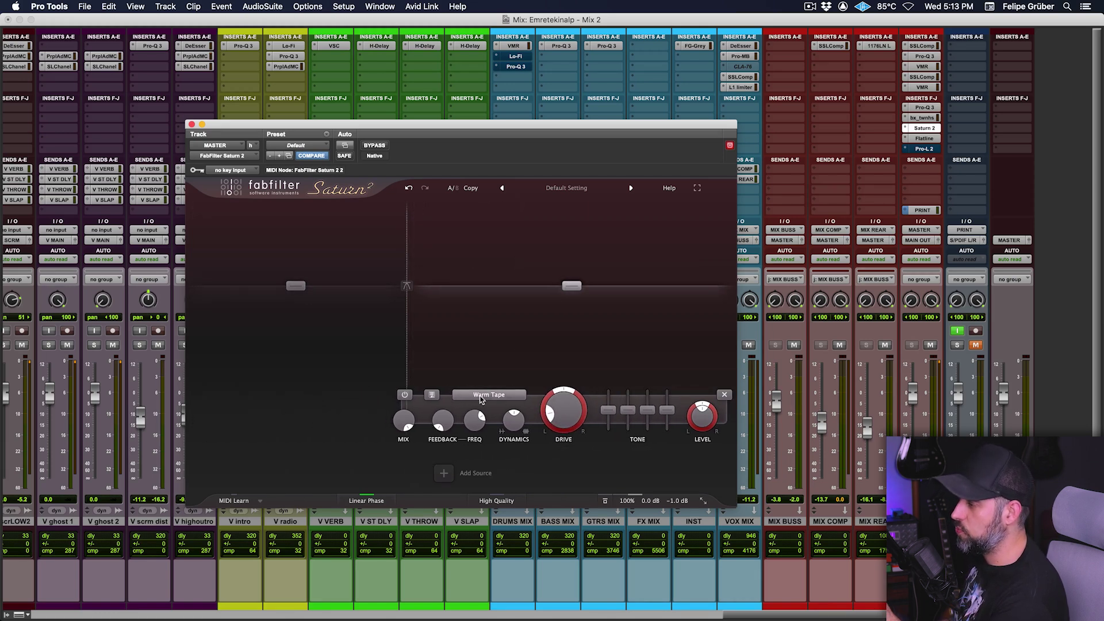
mouse_move(562, 412)
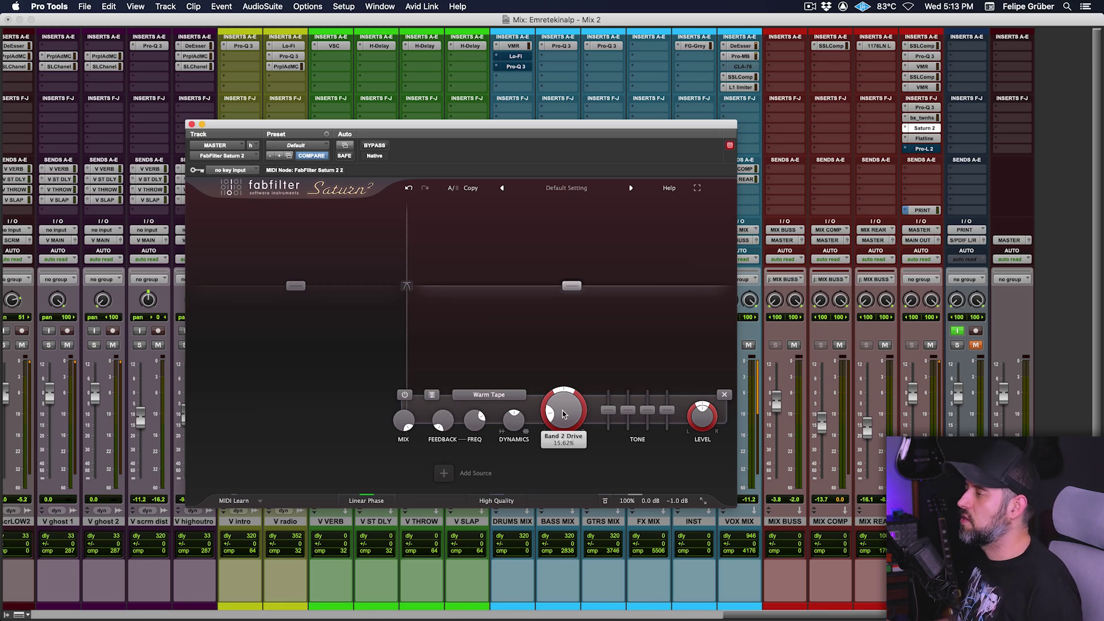
Compare the playing mix with Saturn 2 bypassed and active, then close the plugin.
key("space")
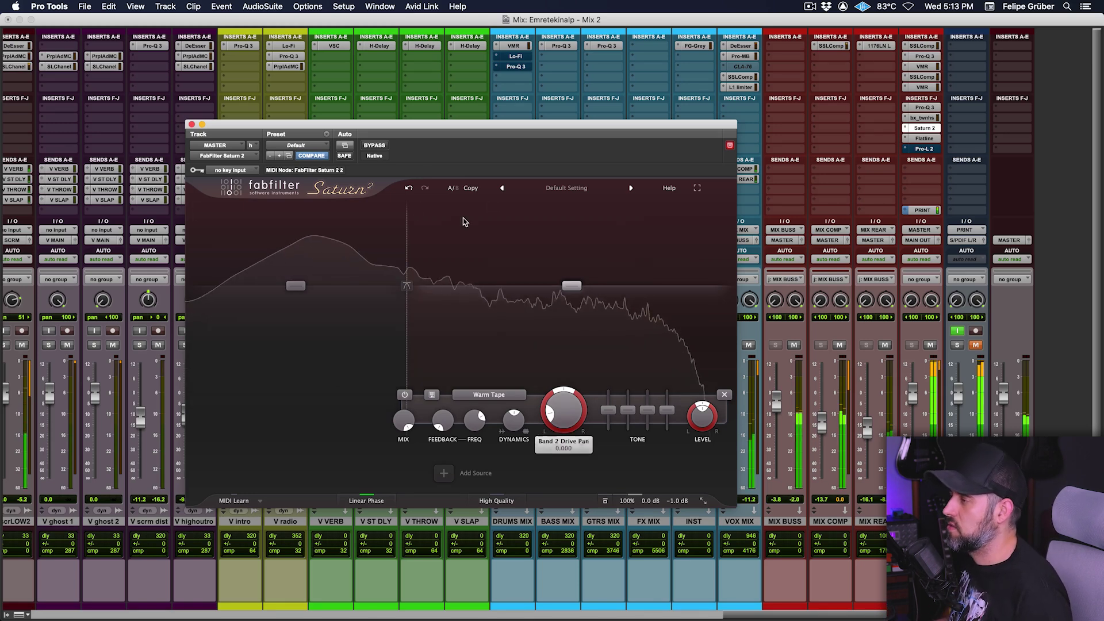
left_click(374, 147)
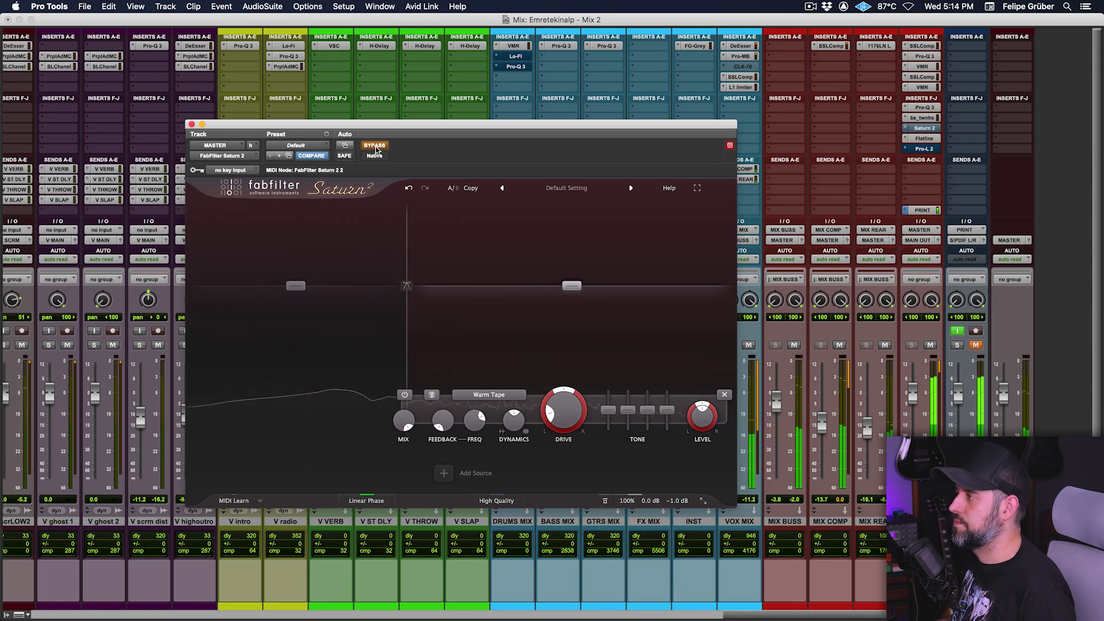
left_click(374, 148)
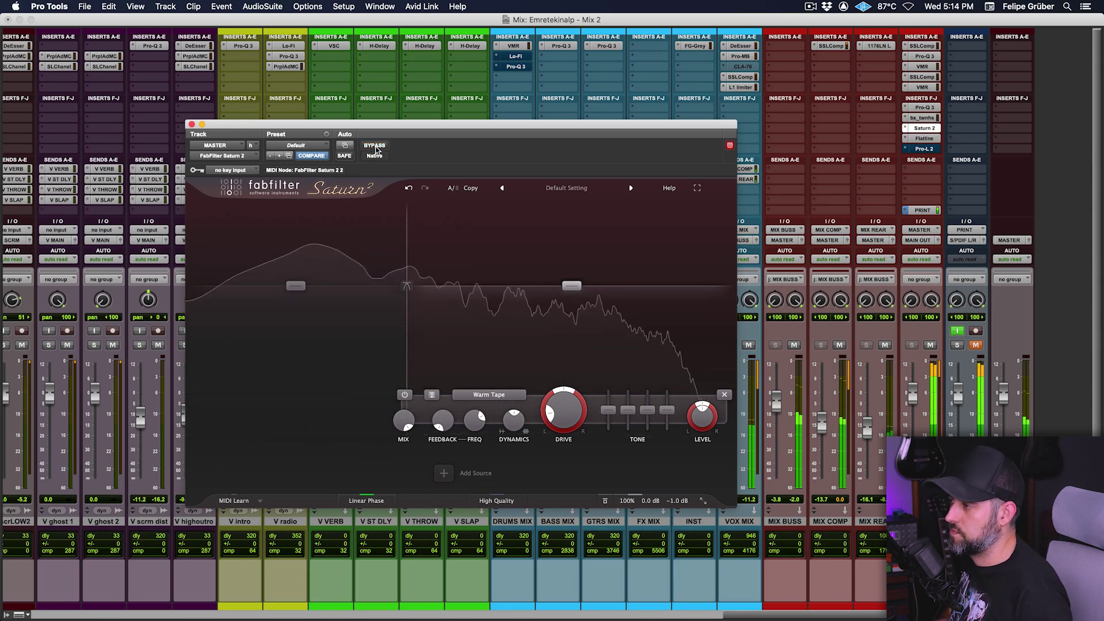
left_click(191, 124)
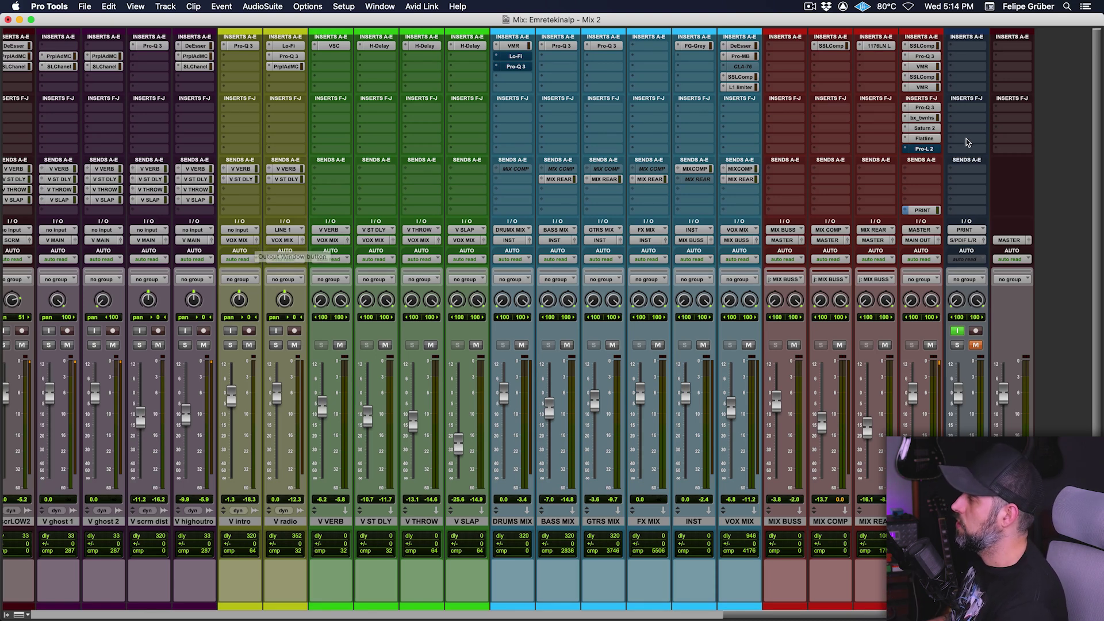
Inspect the settings of the Flatline clipper and the Pro-L 2 limiter on the MASTER track.
left_click(926, 139)
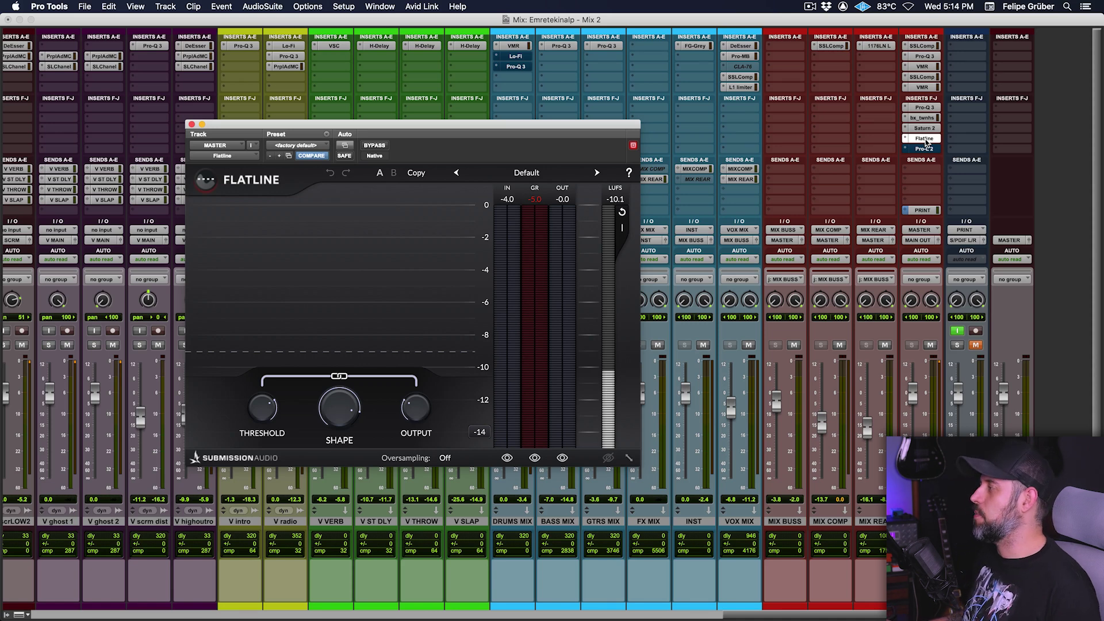
left_click(926, 148)
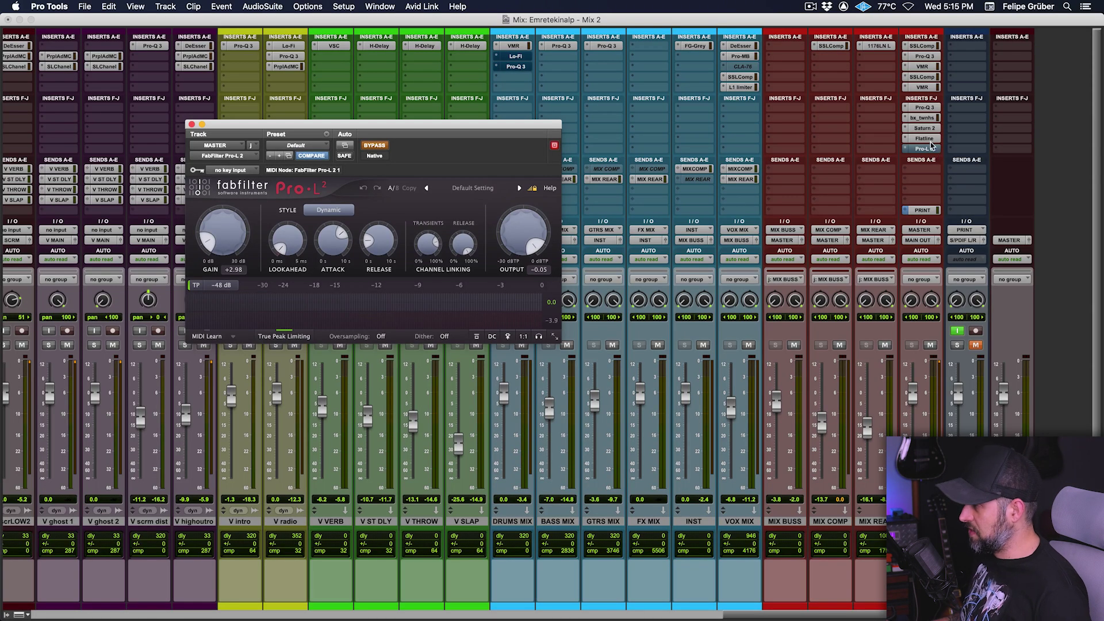
left_click(924, 139)
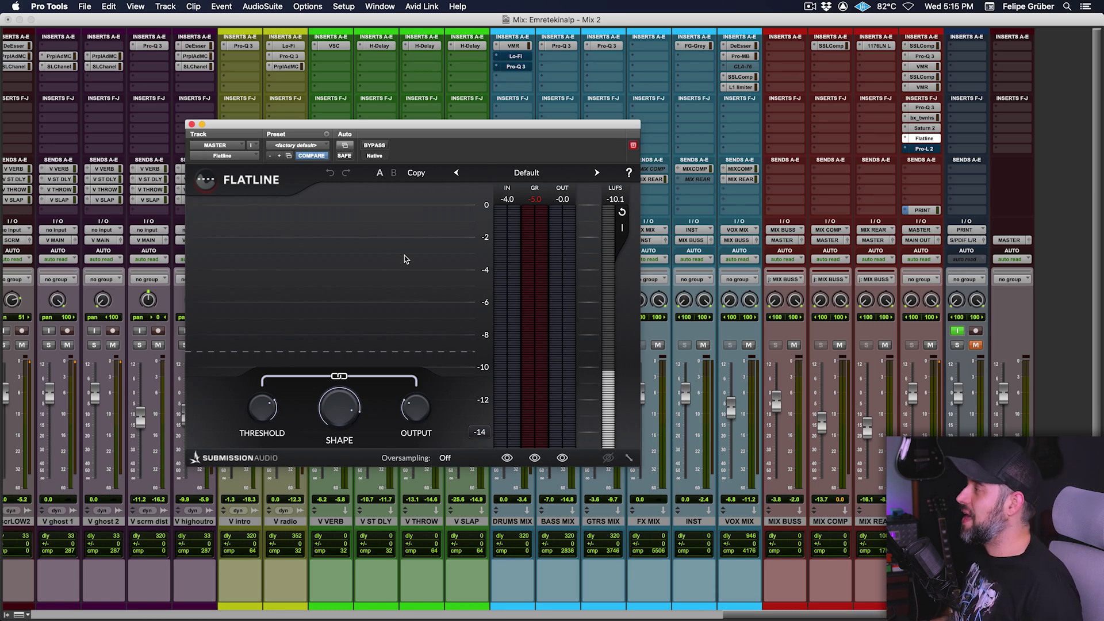
left_click(928, 150)
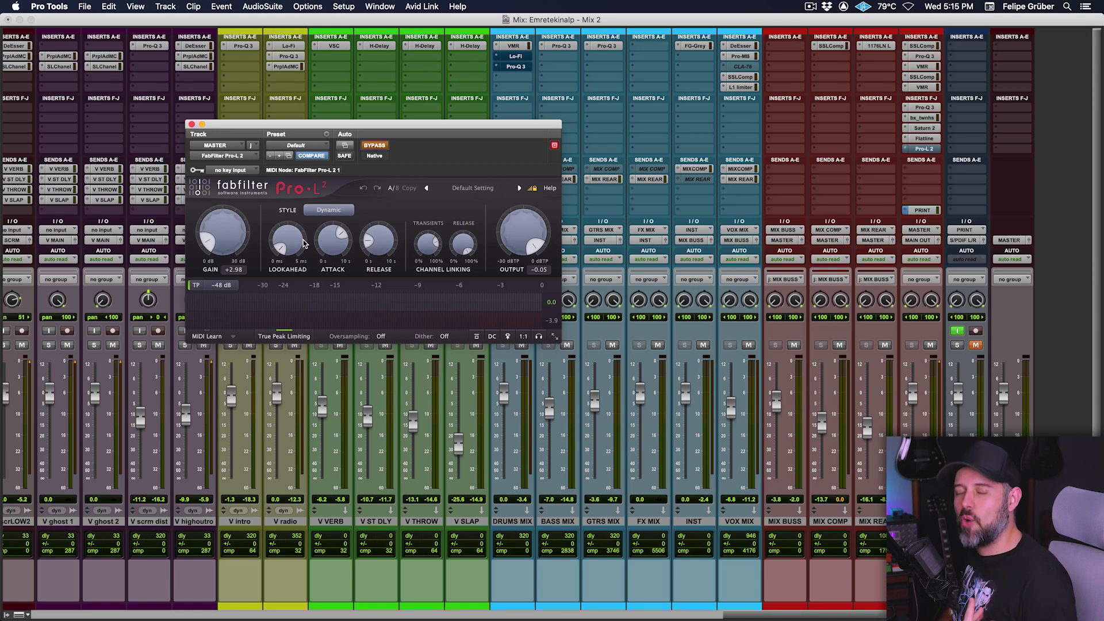
Open Flatline on the MASTER track and play the mix, comparing the clipper bypassed and active.
left_click(924, 139)
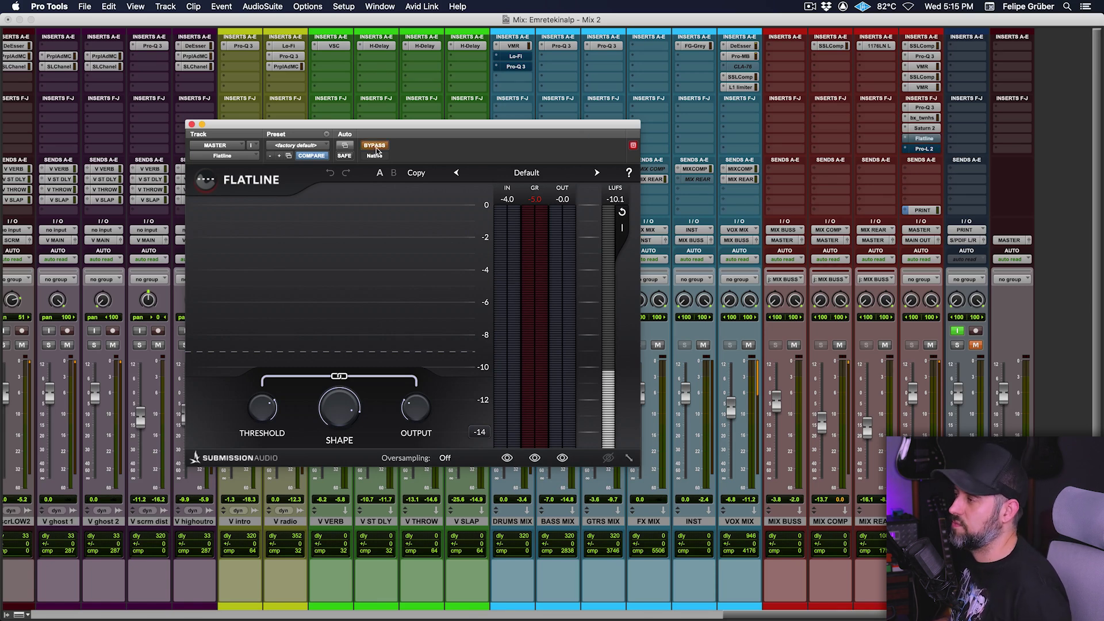
key("space")
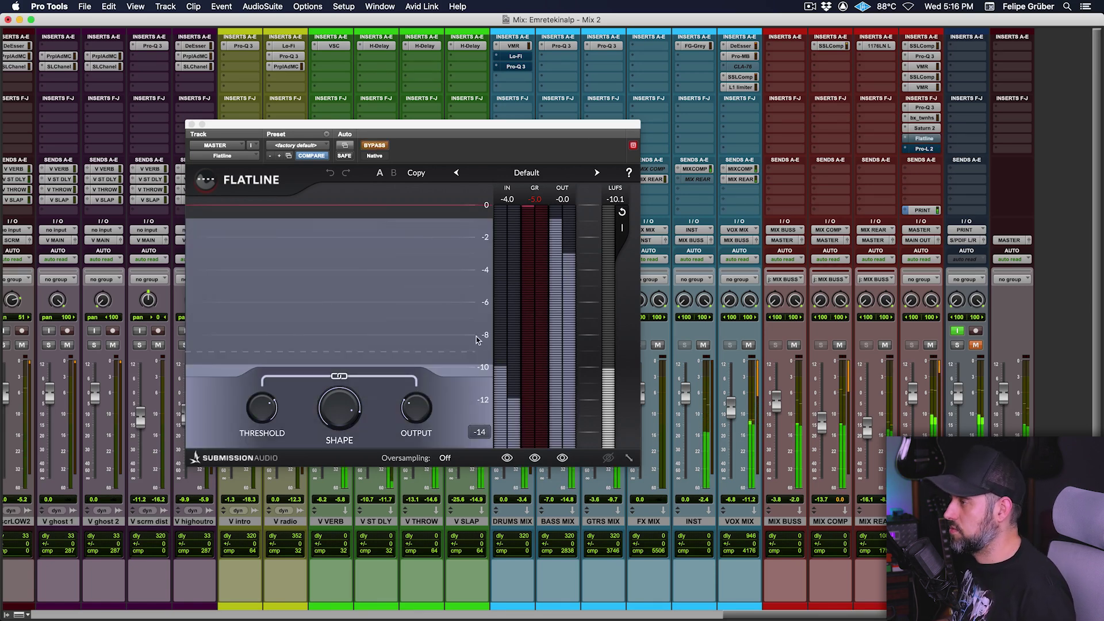
left_click(375, 145)
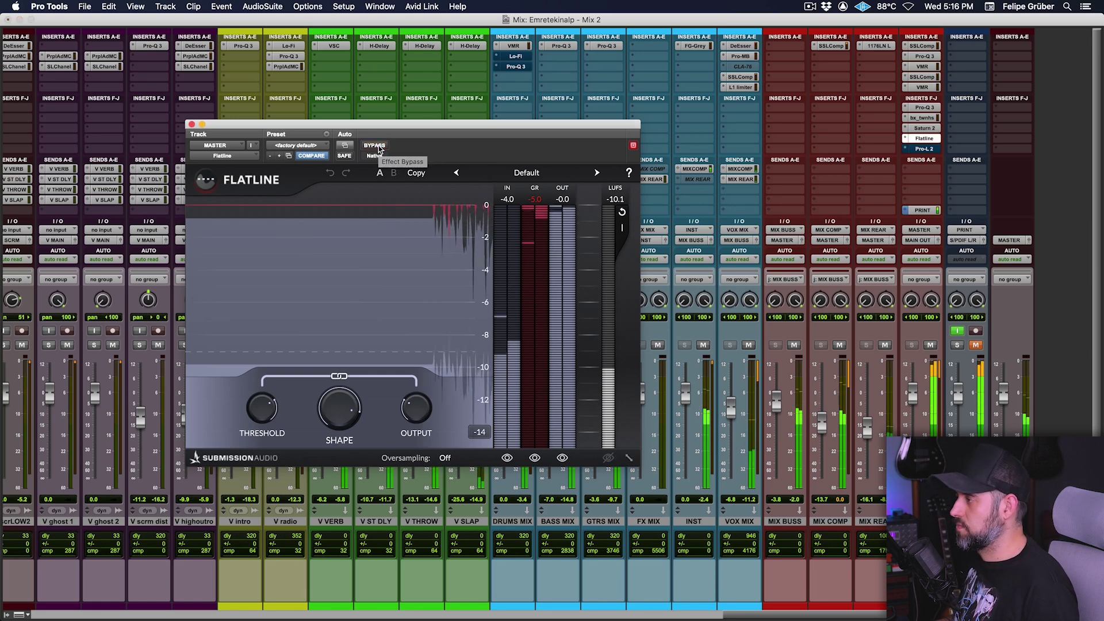
key("space")
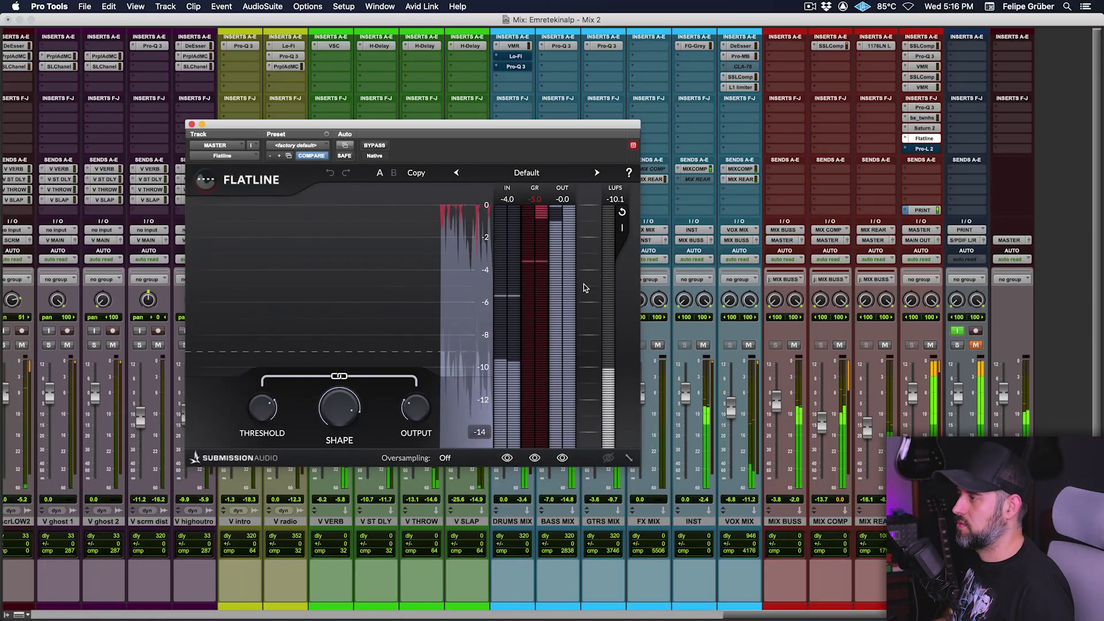
left_click(374, 146)
left_click(374, 146)
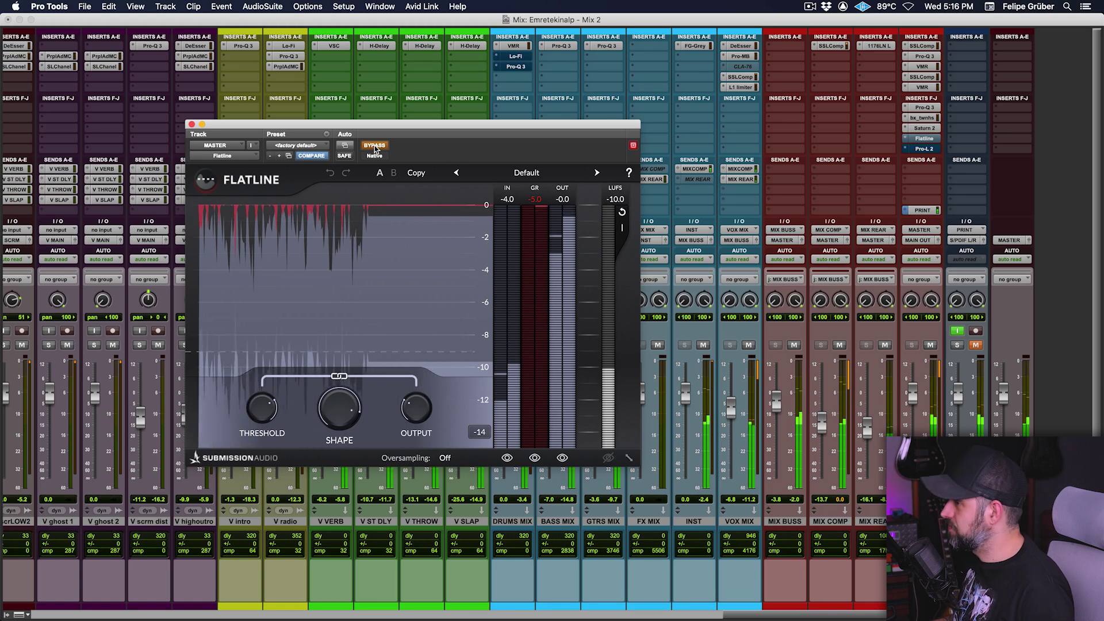
key("space")
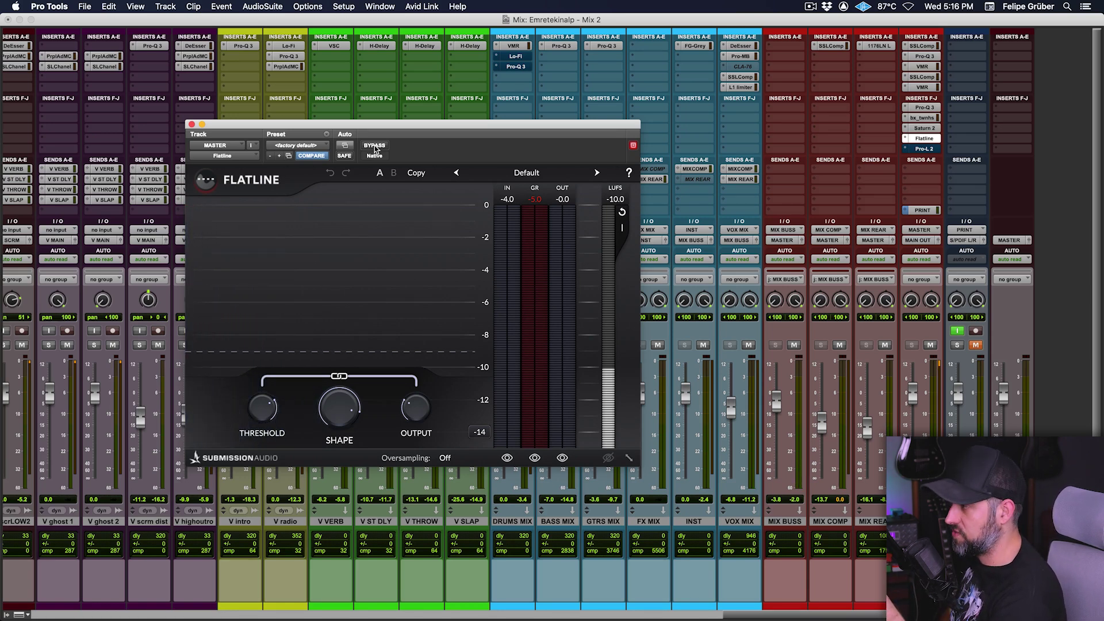
Activate the bypassed Pro-L 2 limiter on the MASTER track, listen to the mix through it, then close the plugin.
left_click(924, 149)
left_click(382, 151)
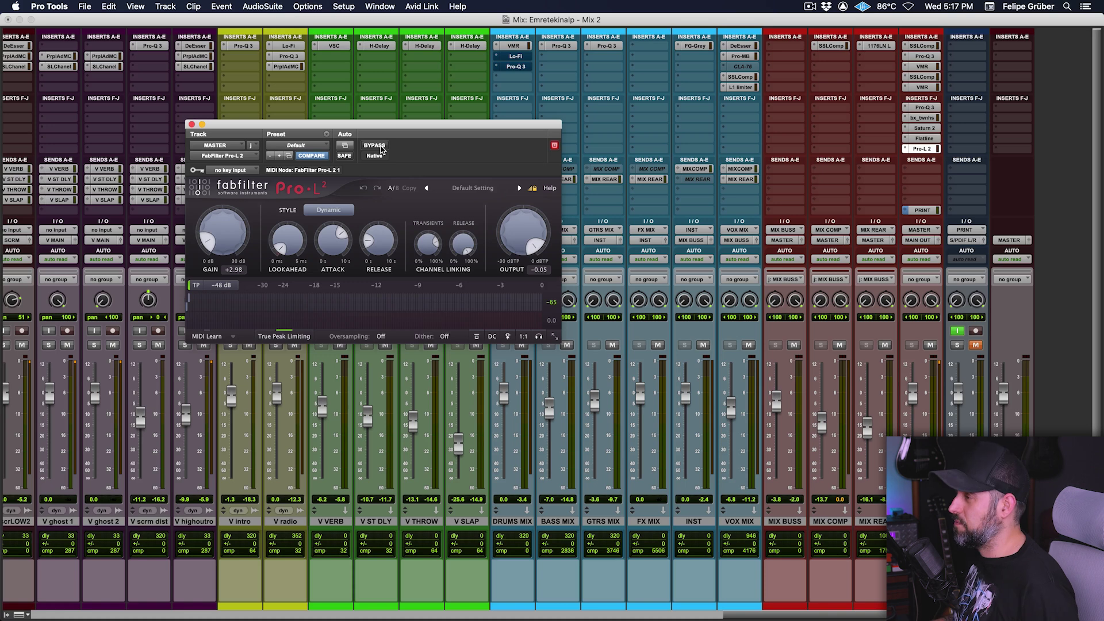
key("space")
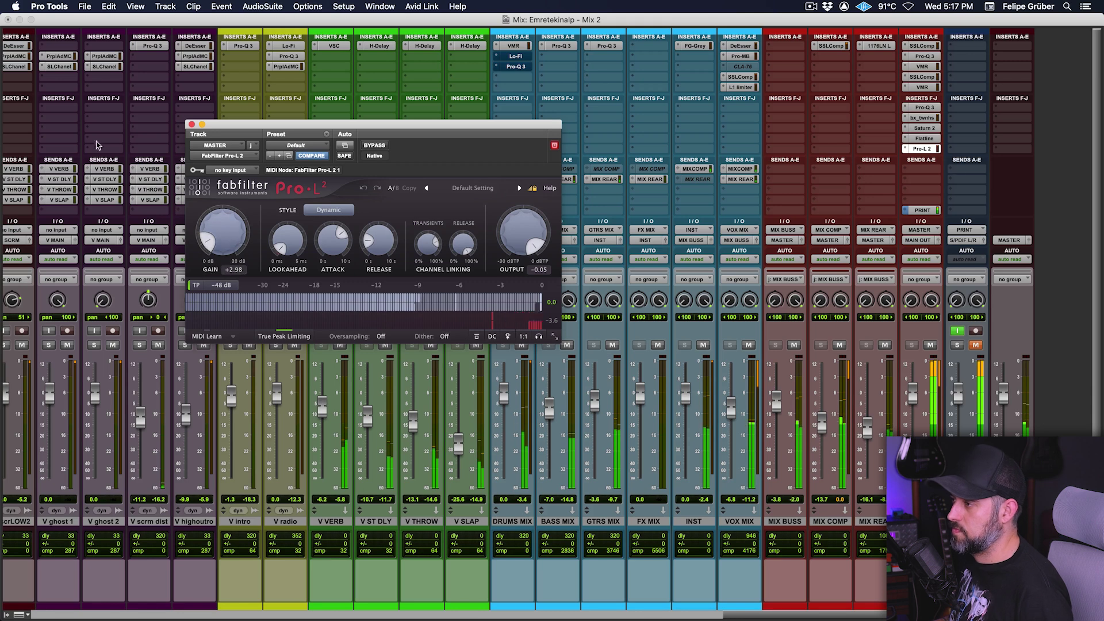
left_click(191, 125)
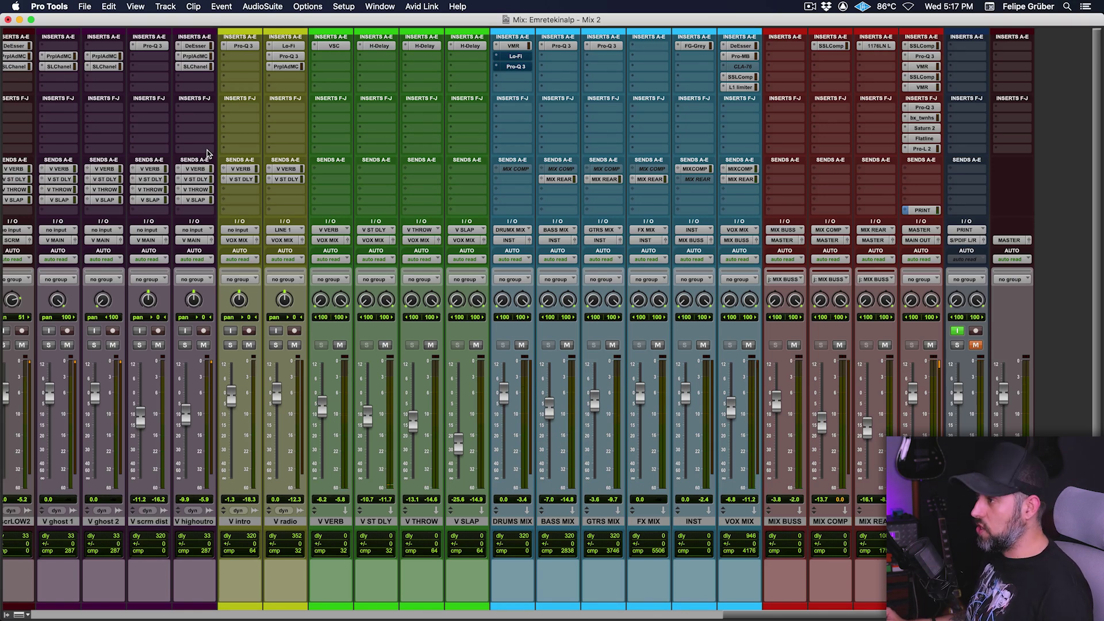
Switch to the Edit window and enlarge the PRINT track until its waveform fills most of the view.
key("super+equal")
scroll(530, 254, "down", 10)
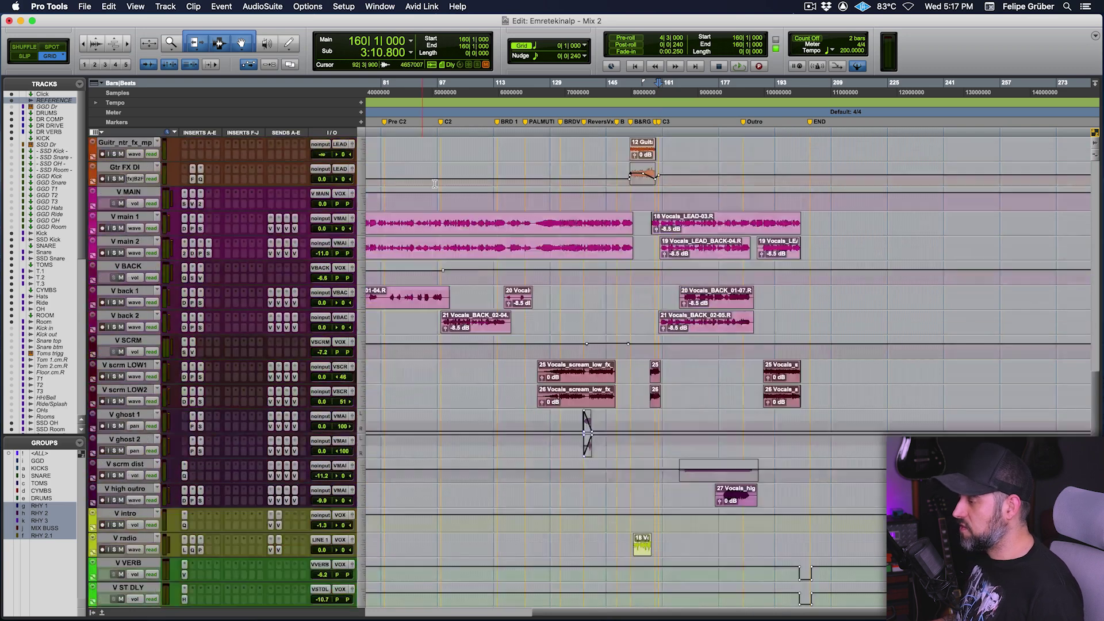
left_click(439, 506)
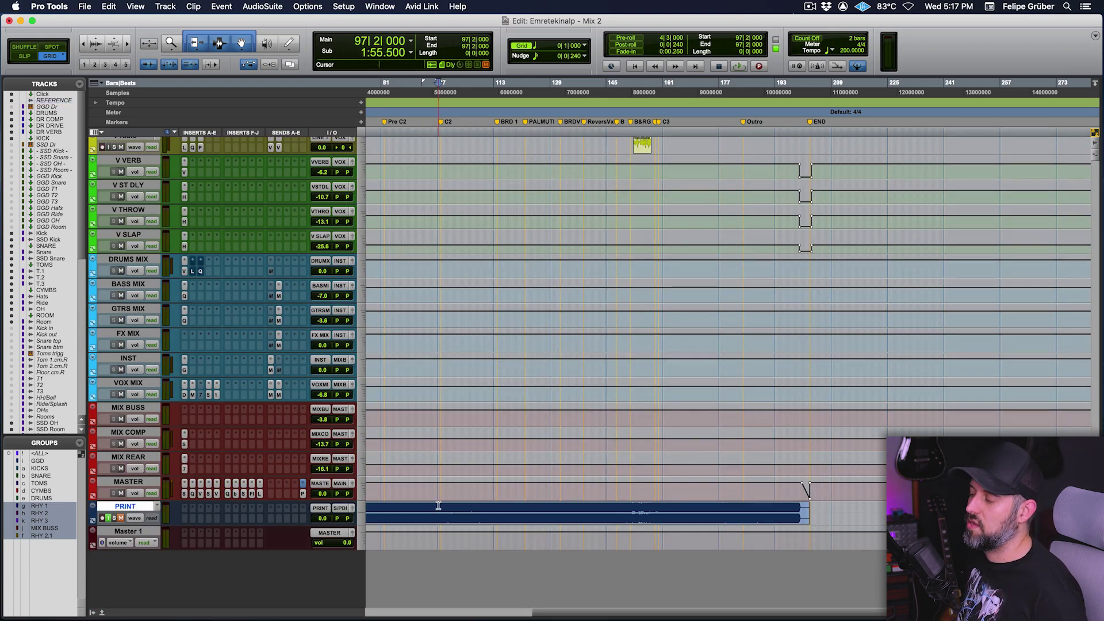
key("ctrl+Up")
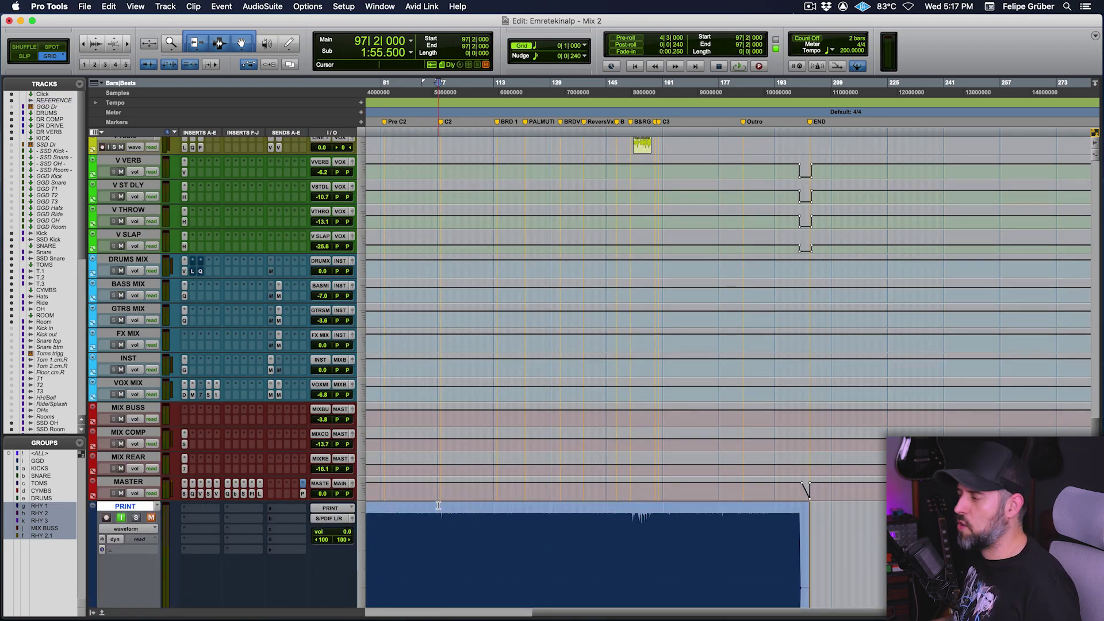
key("ctrl+Up")
key("ctrl+Up")
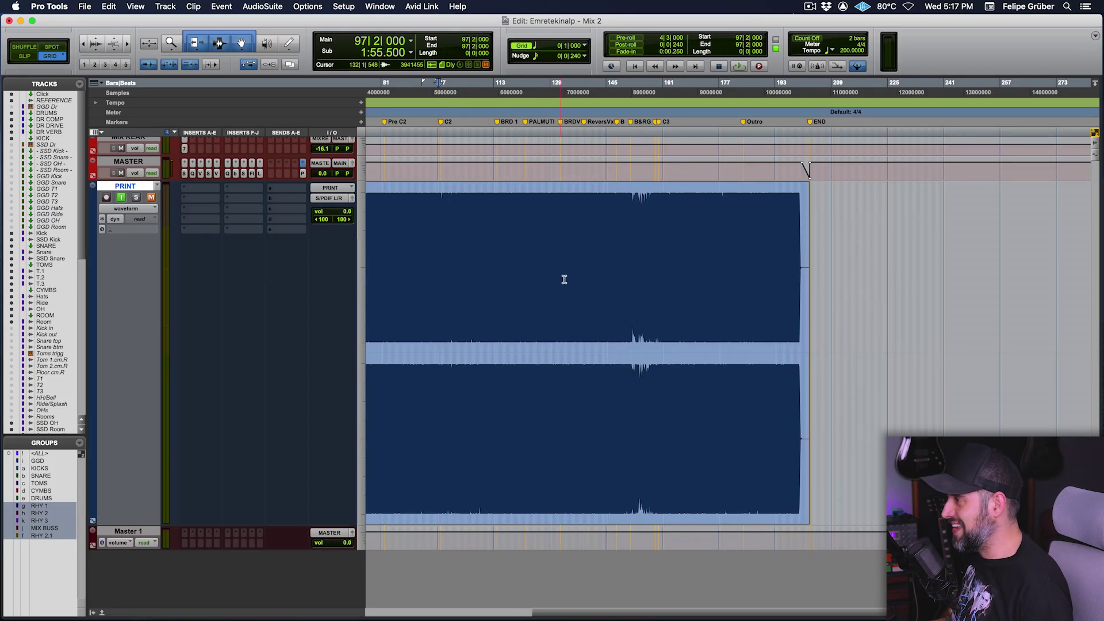
Select 98|2 to 129|3 on the PRINT track and examine the waveform peaks at different zoom levels.
left_click_drag(441, 236, 552, 236)
key("t")
key("t")
key("t")
key("r")
key("r")
key("r")
key("r")
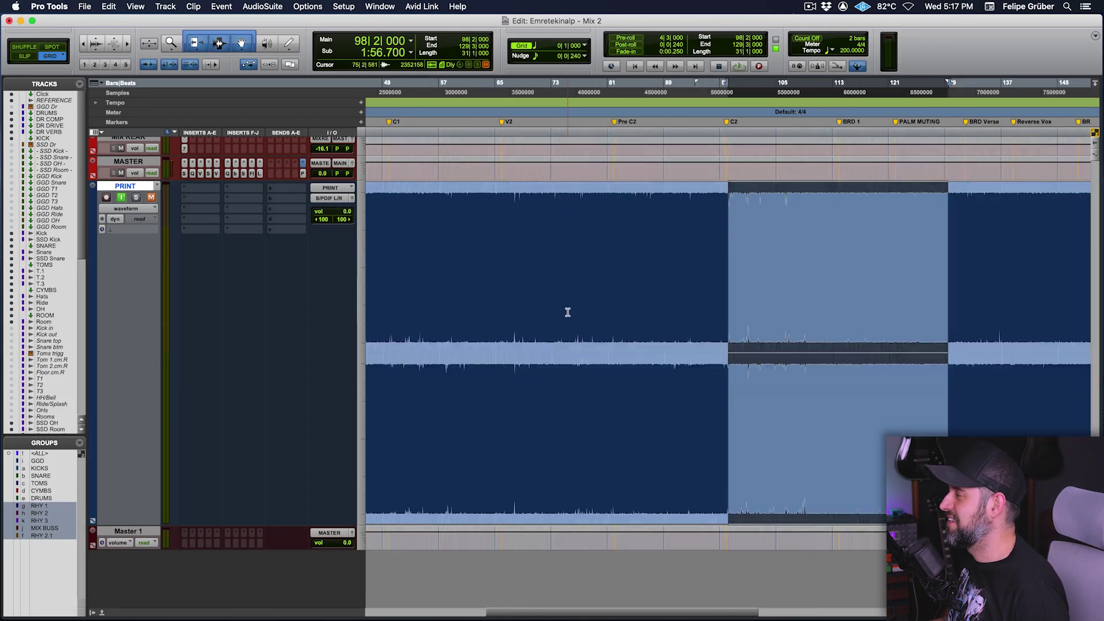
Place the cursor at 118|3 on the PRINT clip and examine the waveform around it at sample level for clipped peaks.
left_click(572, 257)
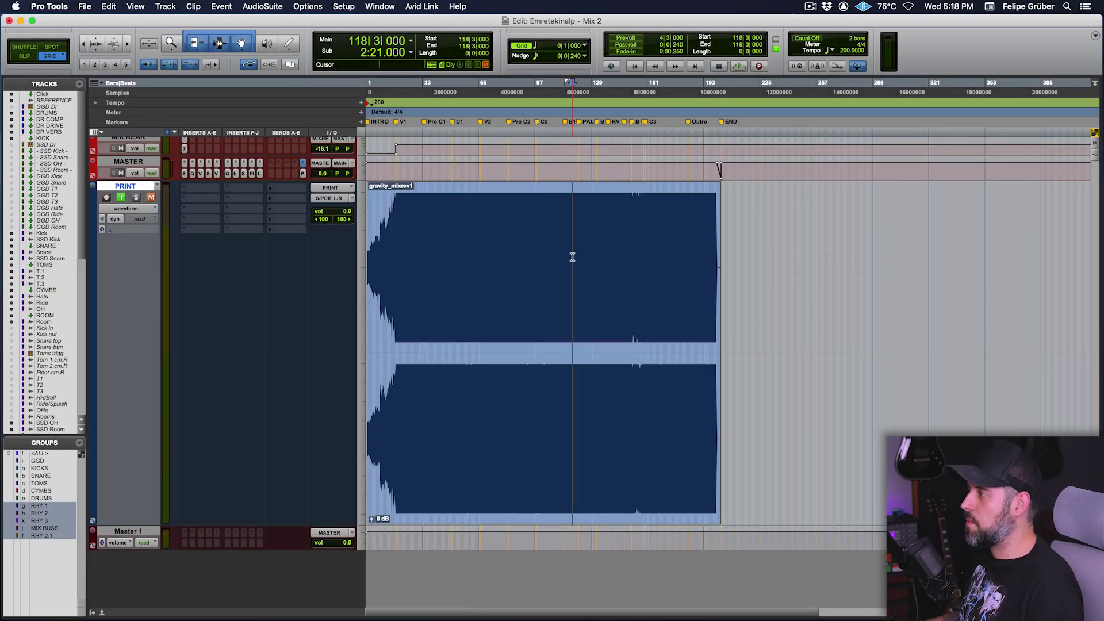
key("t")
key("t")
key("t")
key("t")
key("t")
key("t")
key("t")
key("t")
key("t")
key("t")
key("t")
key("t")
key("t")
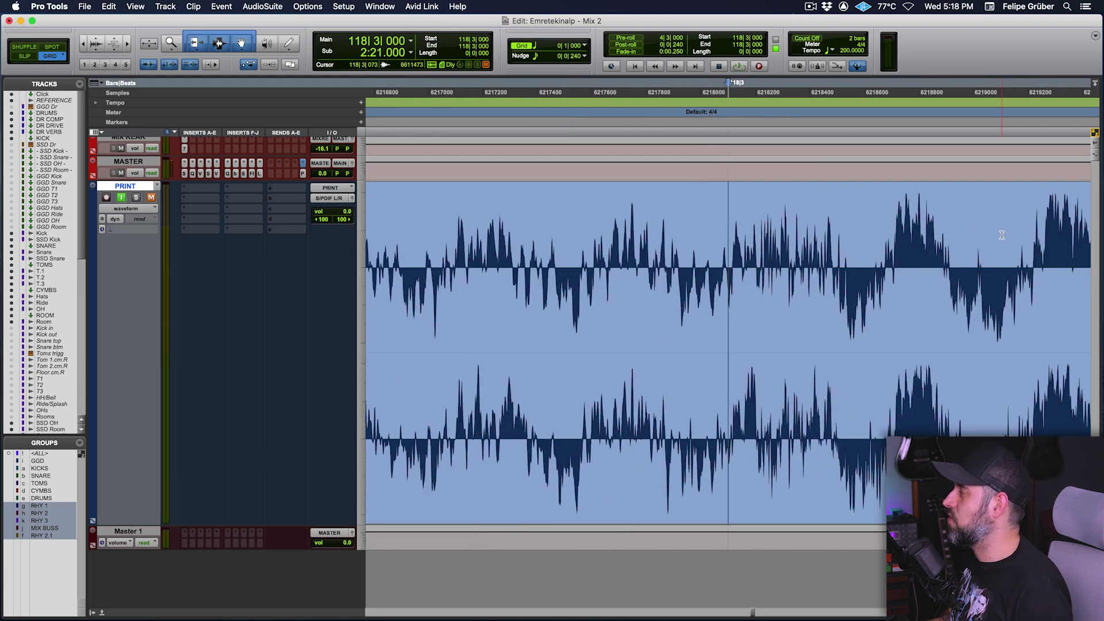
key("t")
key("t")
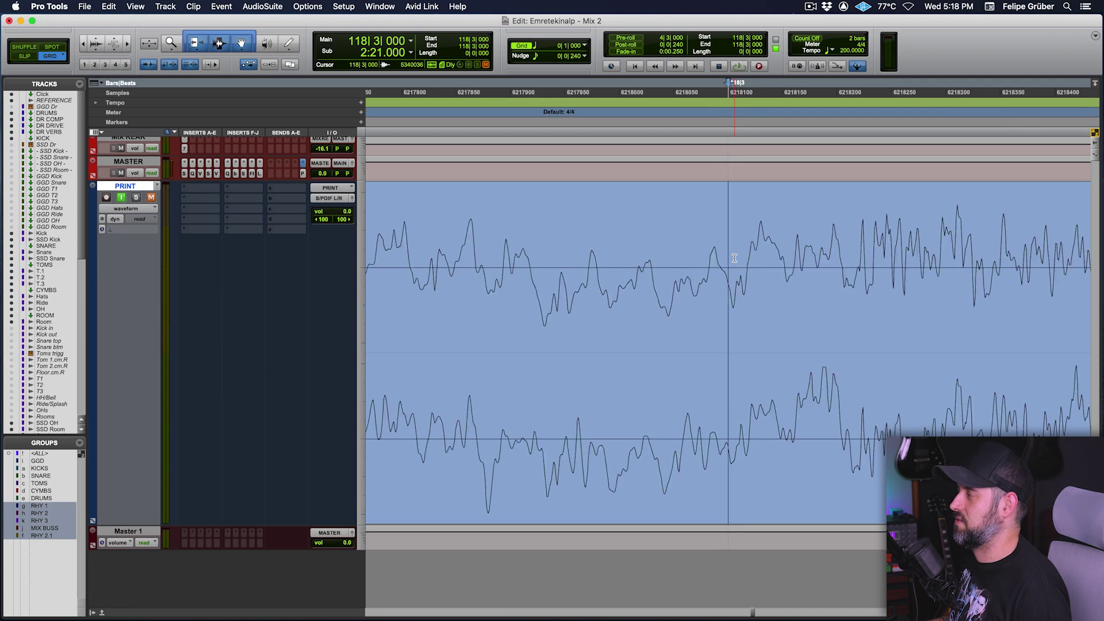
key("r")
key("r")
key("t")
key("t")
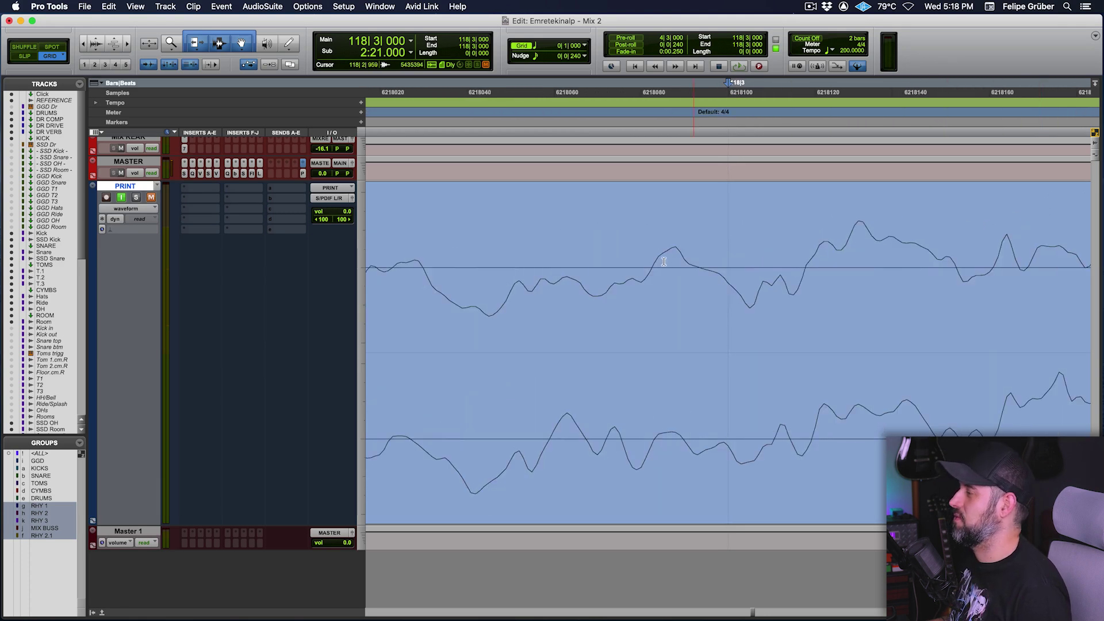
scroll(641, 323, "right", 5)
scroll(643, 324, "right", 10)
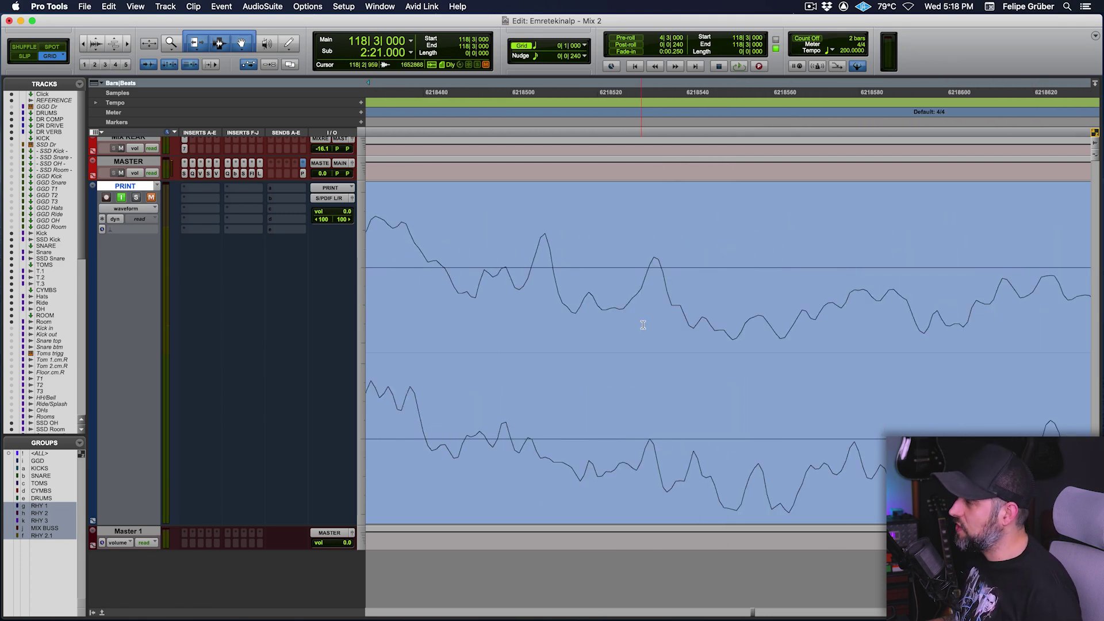
Examine the PRINT waveform at progressively wider zoom levels until the entire gravity_mixrev1 clip is in view.
key("r")
key("r")
key("r")
key("r")
key("r")
key("r")
key("r")
key("r")
key("r")
key("r")
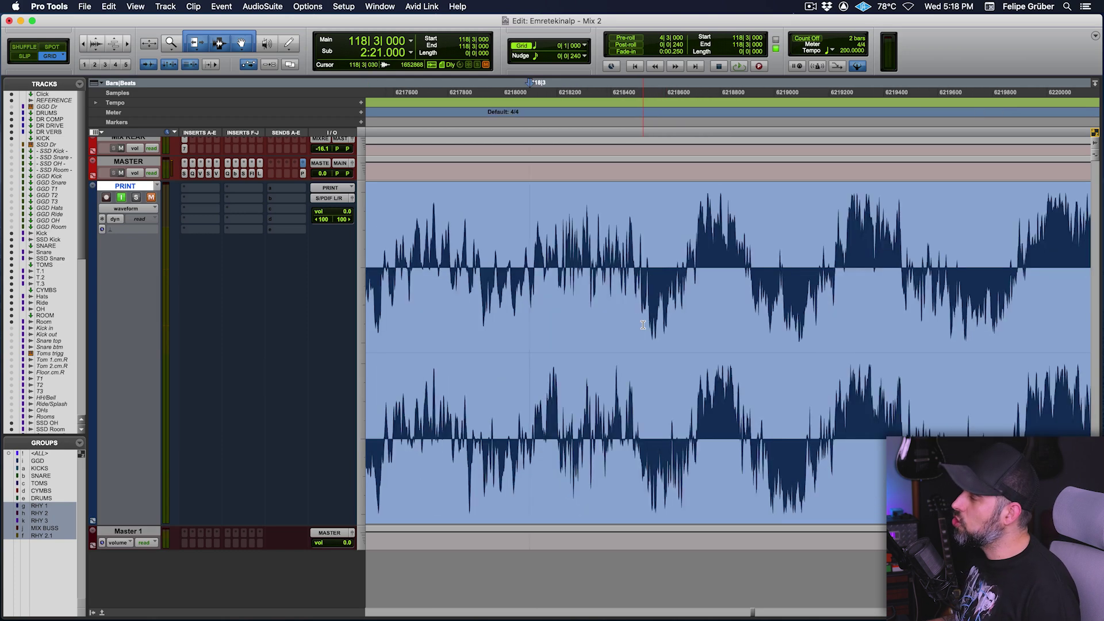
key("r")
key("r")
key("r")
key("r")
key("r")
key("r")
key("r")
key("r")
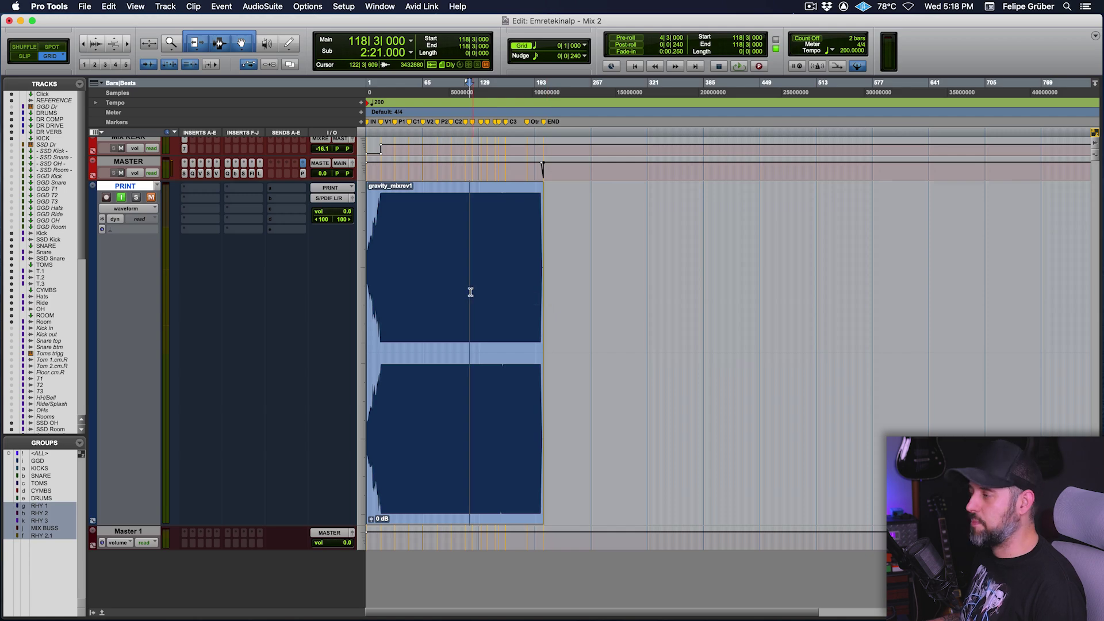
Play the mix from 118|3, look through the session's tracks, and bypass Pro-L 2 on the MASTER track in the Mix window.
key("space")
scroll(524, 353, "up", 20)
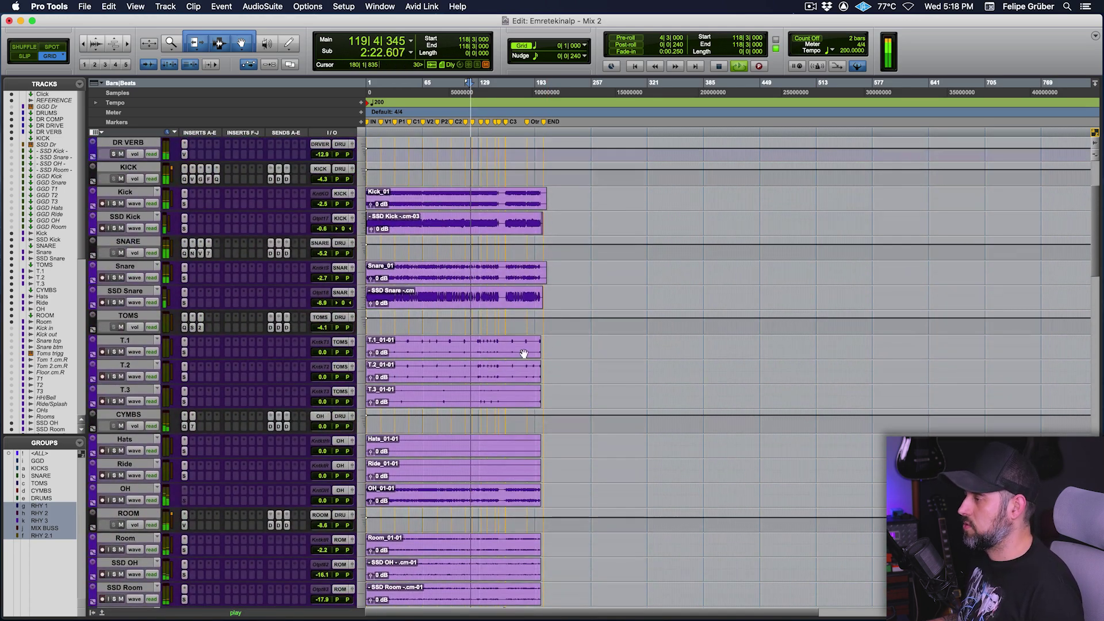
scroll(524, 353, "down", 20)
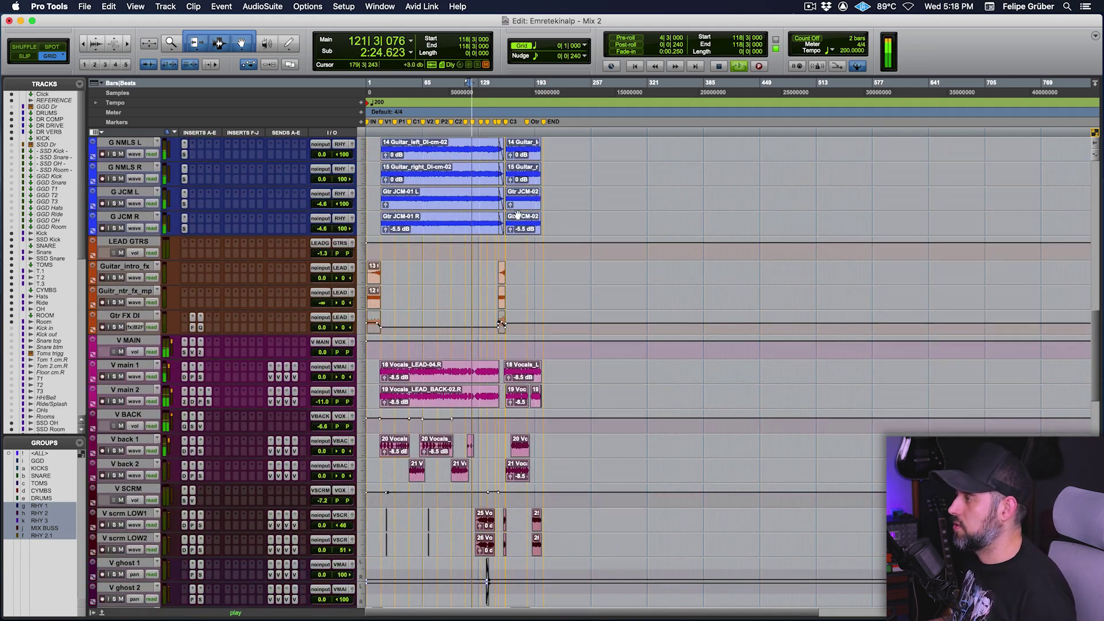
key("super+equal")
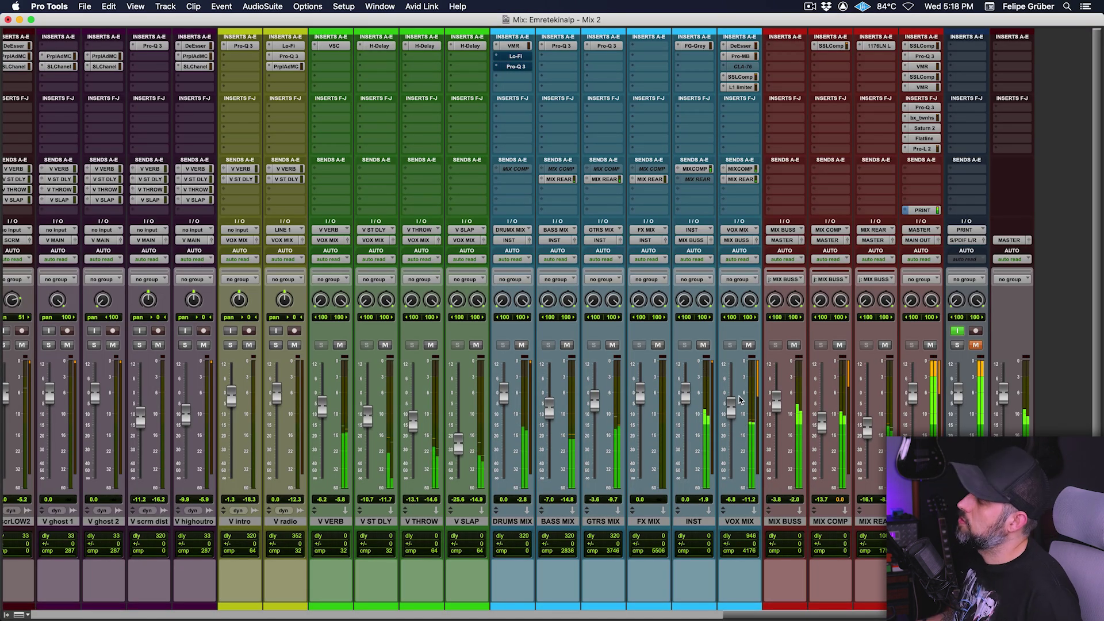
left_click(930, 149, "super")
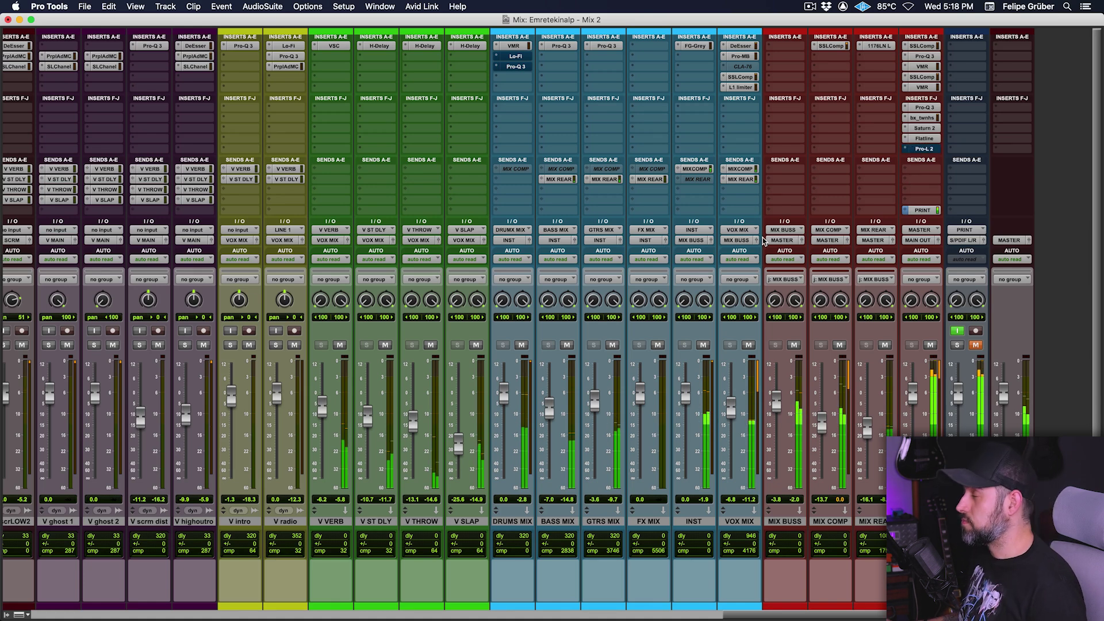